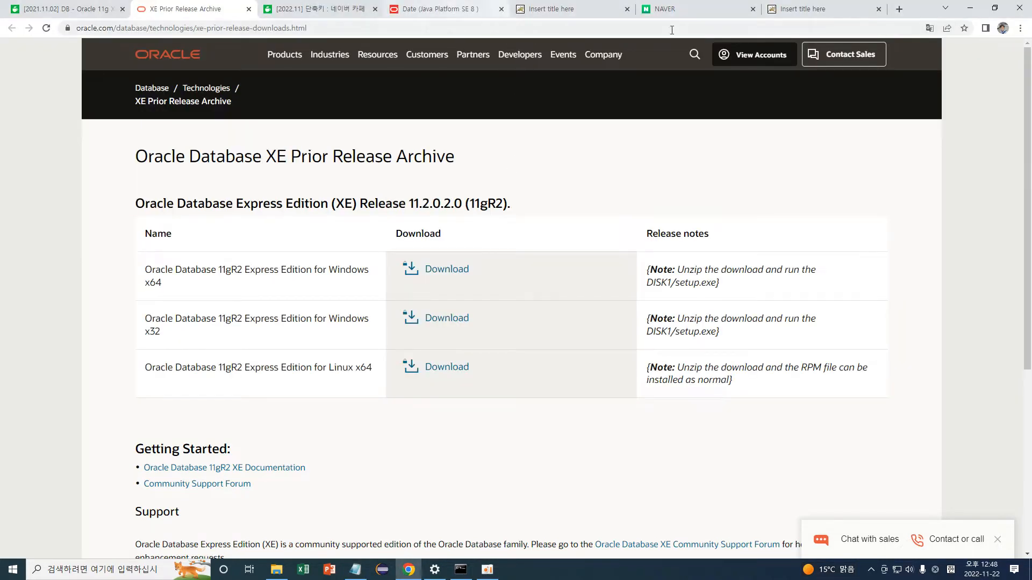
# Search Google for 'oracle 11g xe download' in a new Chrome tab using the address-bar suggestion.
pyautogui.click(895, 11)
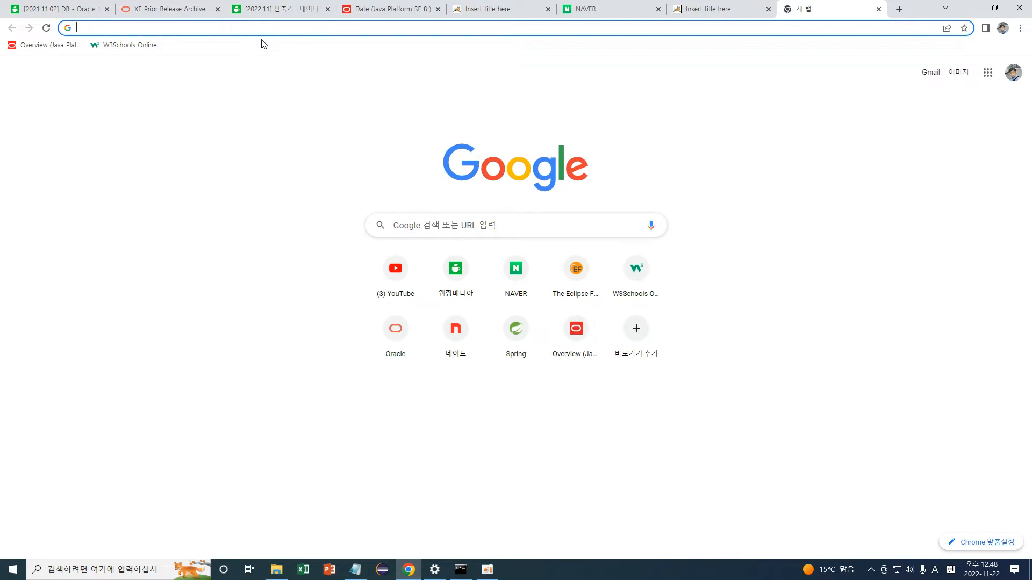
pyautogui.write('or')
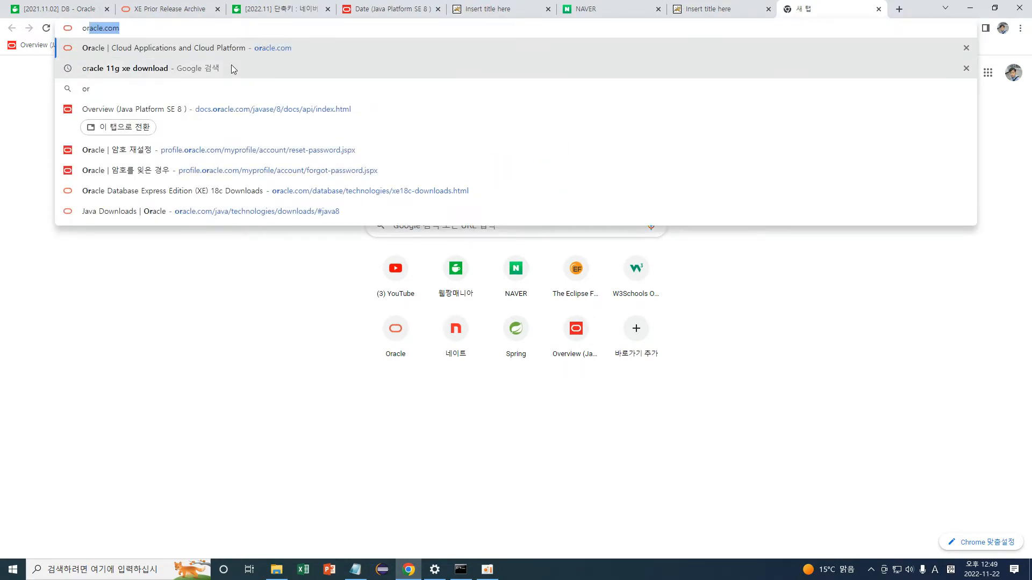
pyautogui.press('Down')
pyautogui.press('Return')
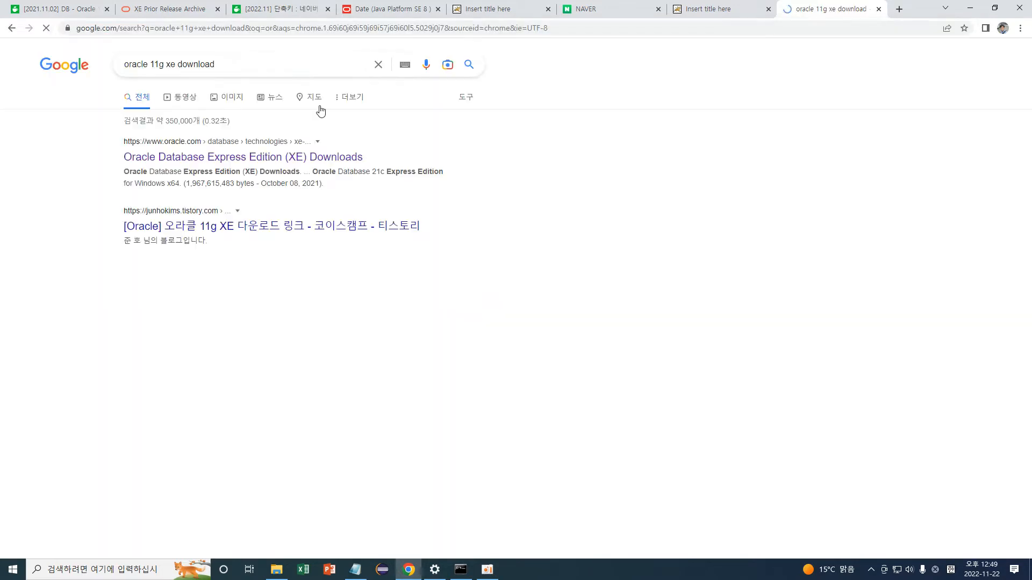
# Open Oracle's XE Downloads result and follow its Prior Release Archive link to the 18c page.
pyautogui.click(294, 160)
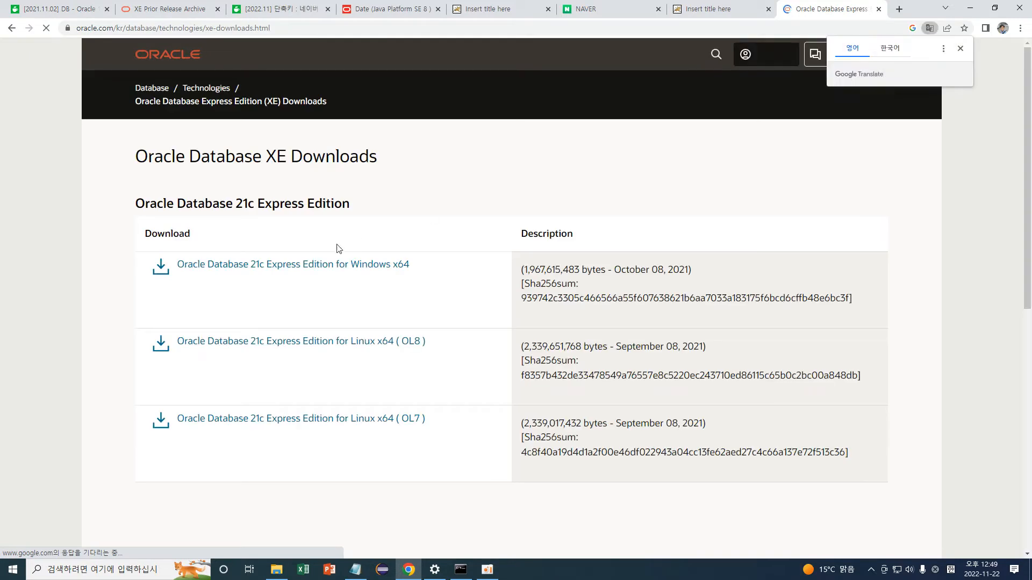
pyautogui.moveTo(226, 204); pyautogui.dragTo(289, 205)
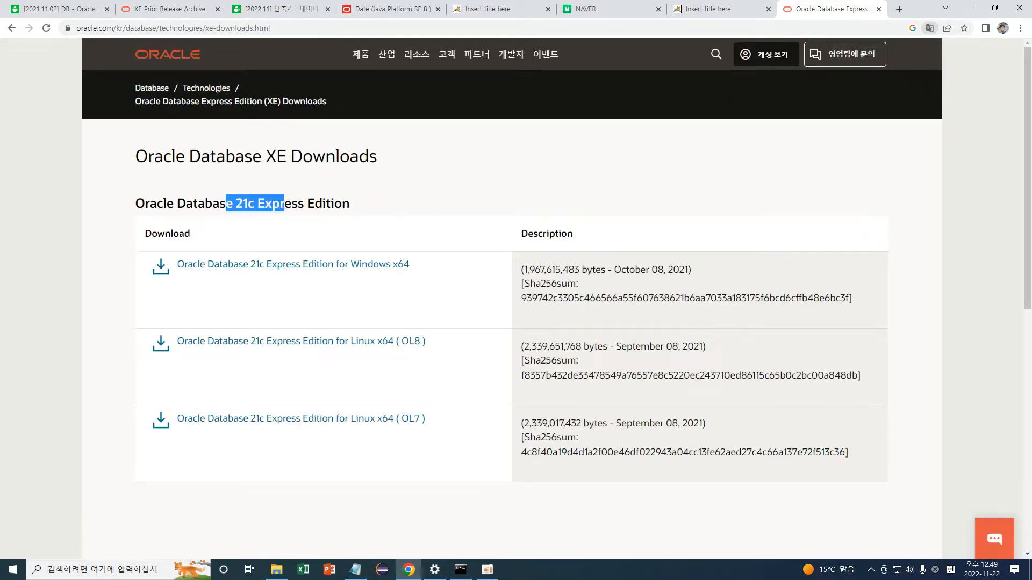
pyautogui.scroll(-7, 399, 207)
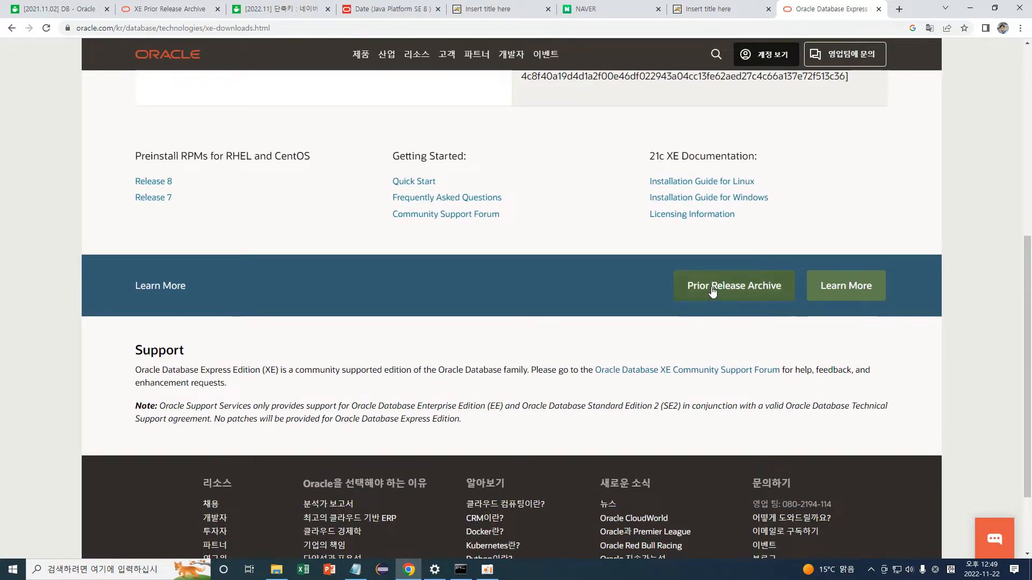
pyautogui.click(734, 285)
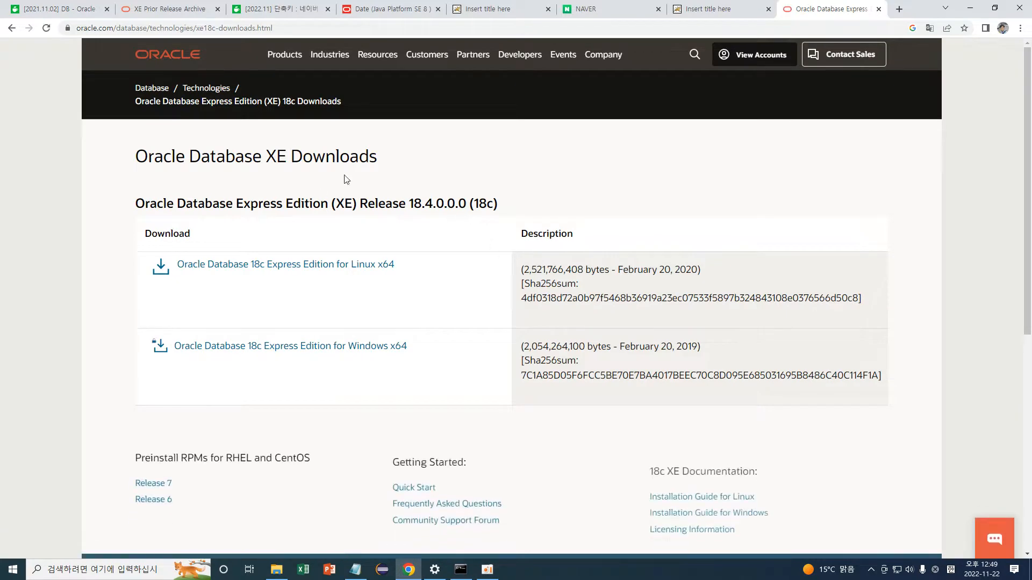
# From the 18c XE page, follow Prior Release Archive again, landing on oracle.com/database.
pyautogui.scroll(-2, 424, 170)
pyautogui.scroll(1, 377, 154)
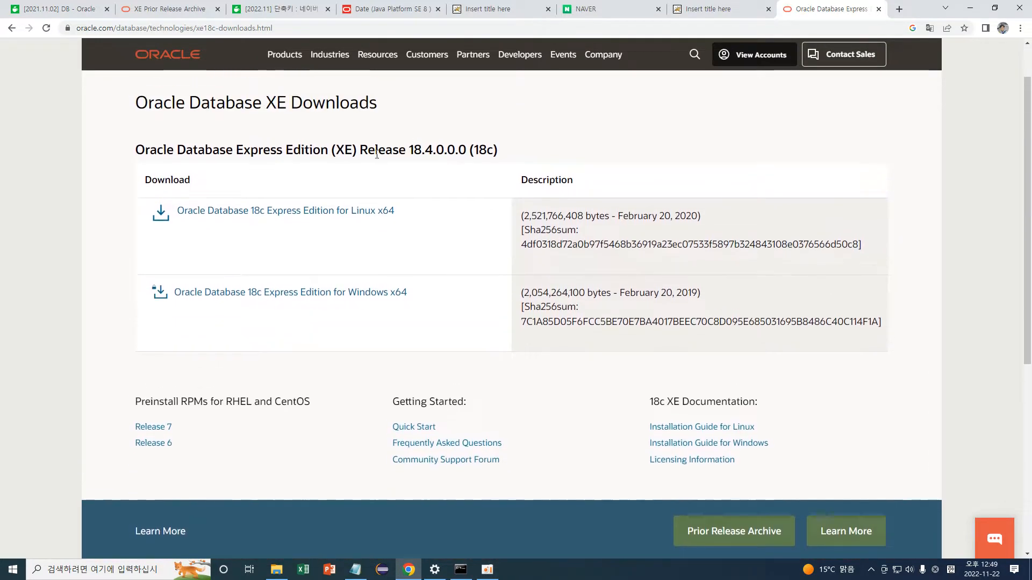
pyautogui.moveTo(280, 149); pyautogui.dragTo(508, 155)
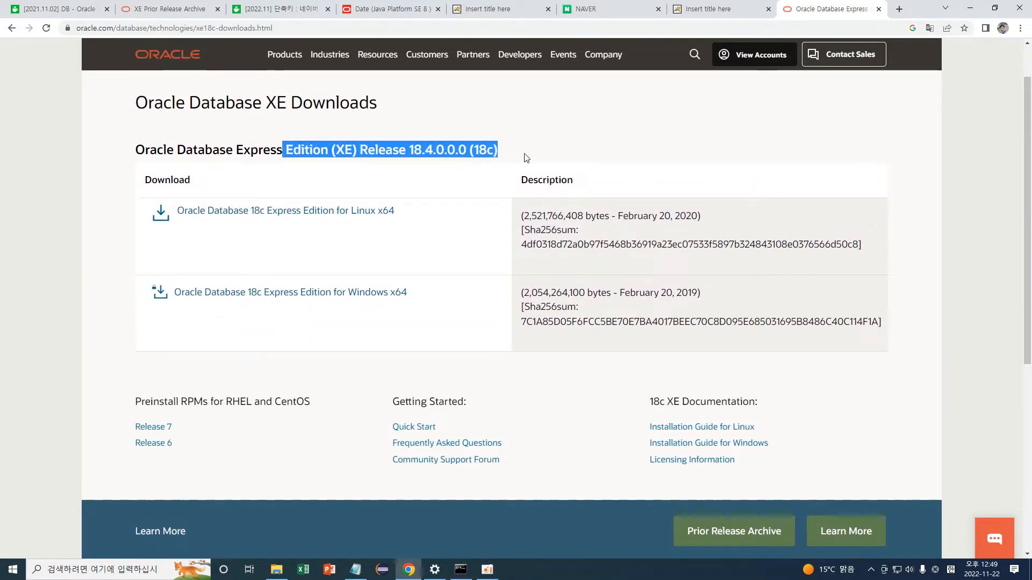
pyautogui.scroll(-3, 560, 228)
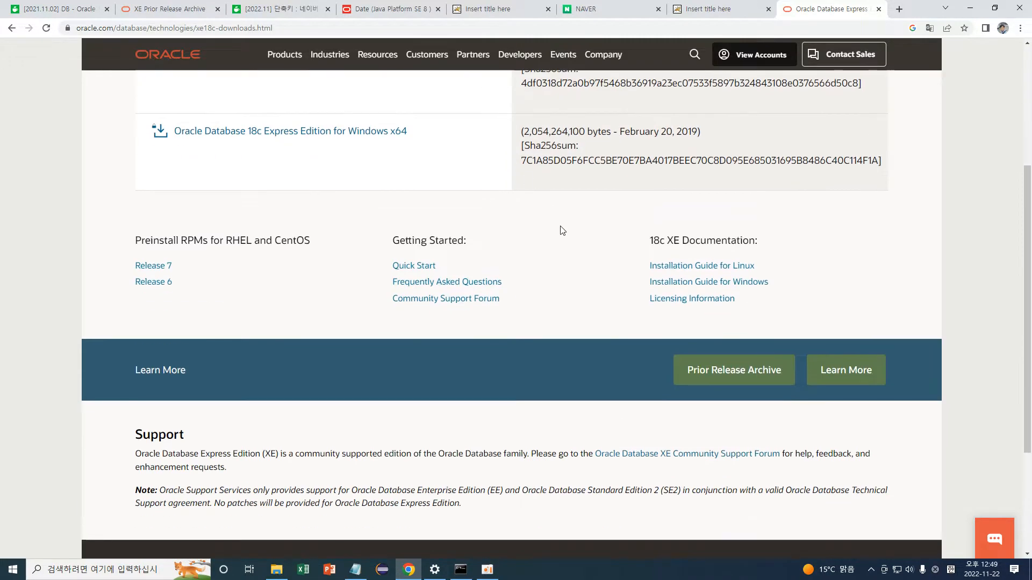
pyautogui.click(726, 372)
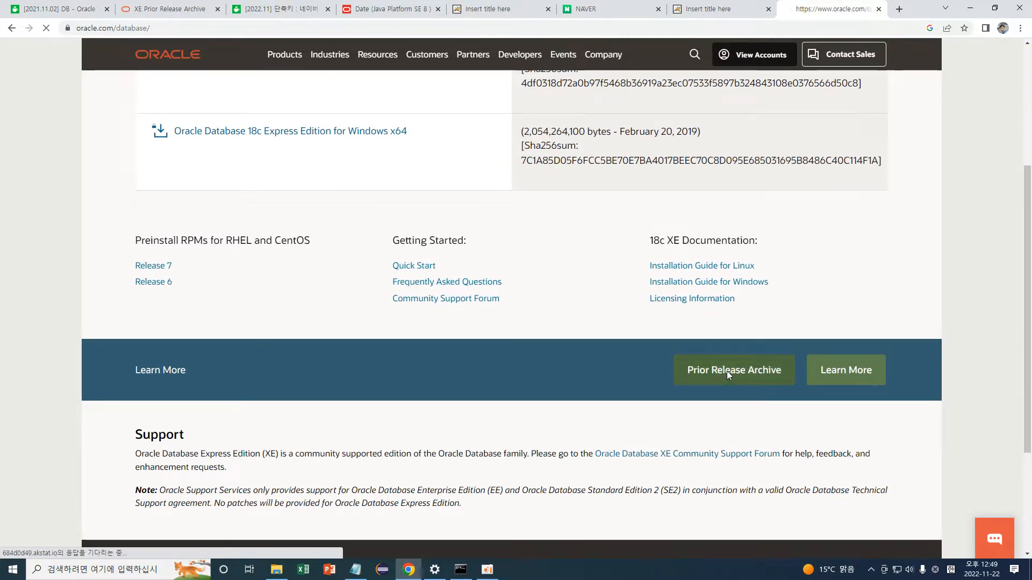
pyautogui.scroll(4, 546, 188)
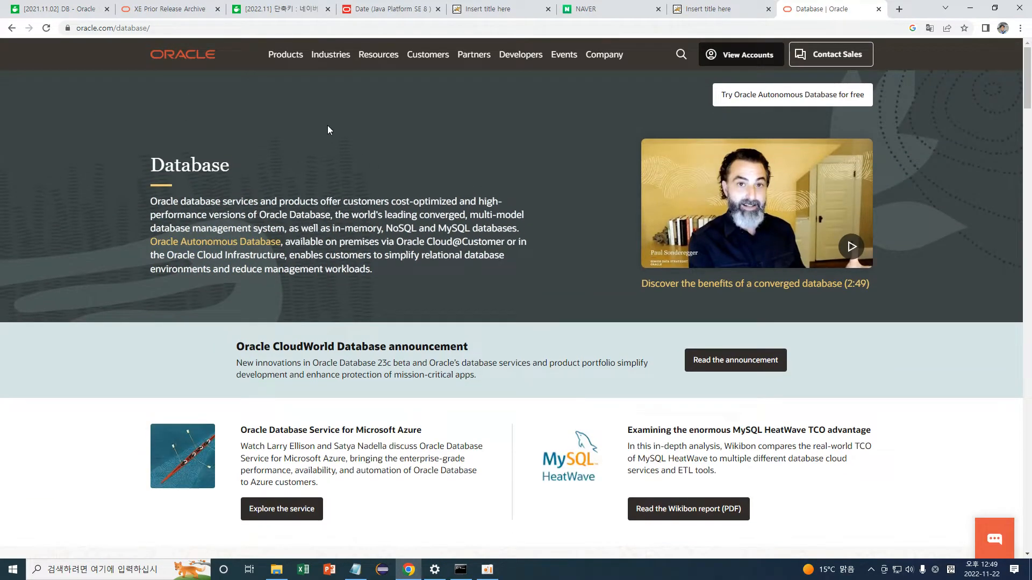
# Switch to the Naver Cafe tab and go back to the '11g xe' search results.
pyautogui.click(53, 9)
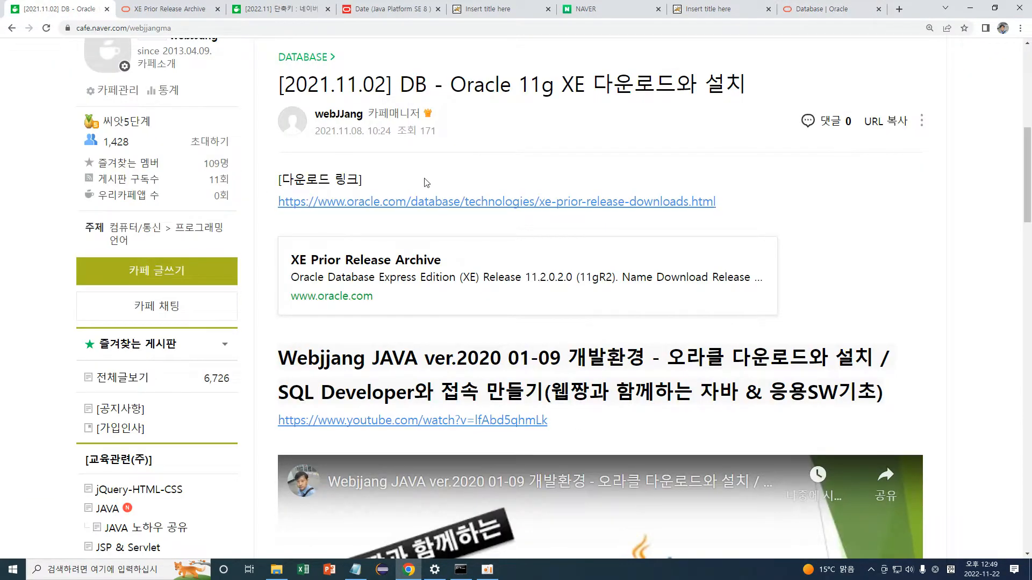
pyautogui.scroll(4, 434, 168)
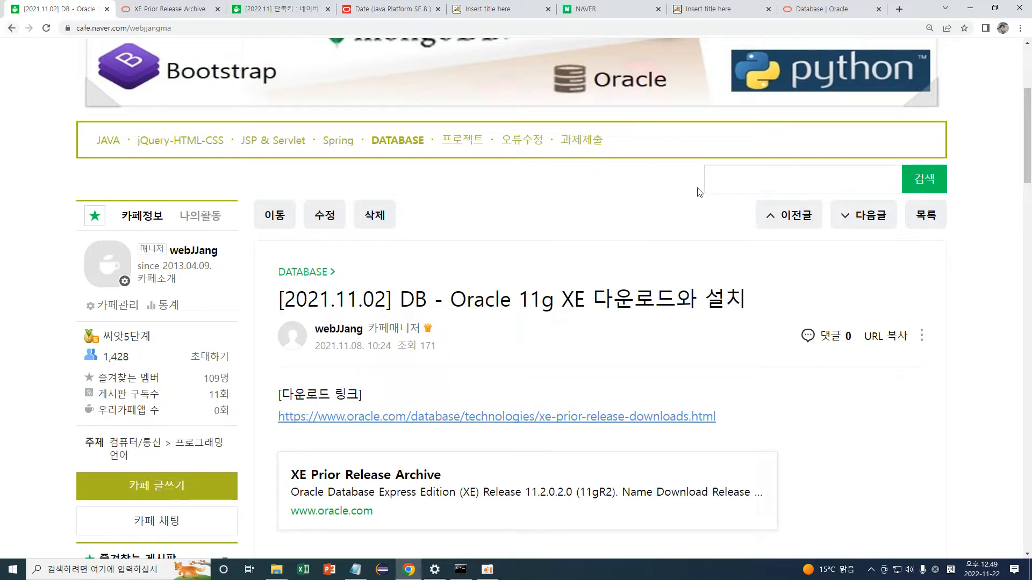
pyautogui.click(12, 28)
pyautogui.scroll(4, 713, 290)
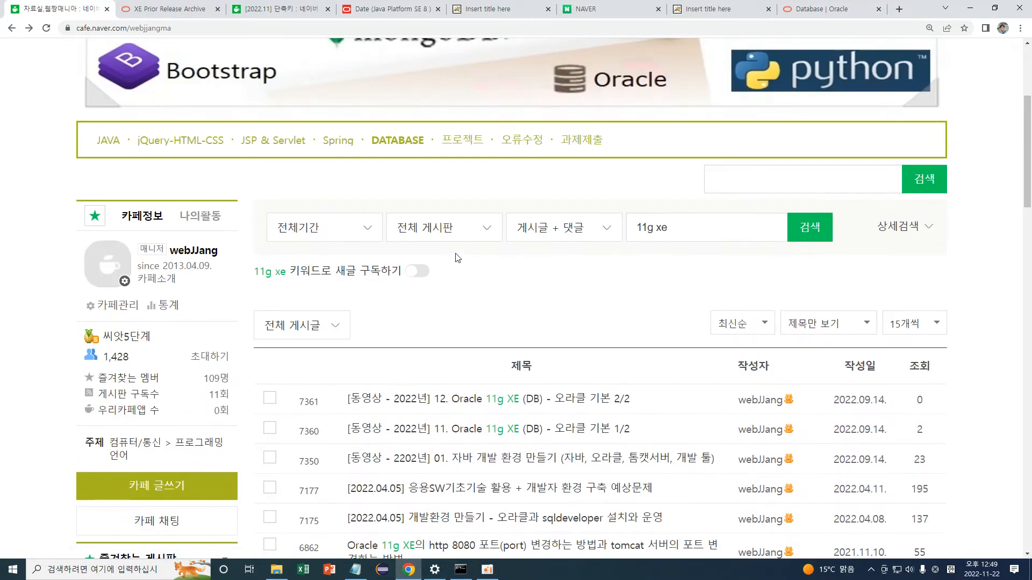
# Open the post '12. Oracle 11g XE (DB) - 오라클 기본 2/2'.
pyautogui.moveTo(641, 281); pyautogui.dragTo(703, 284)
pyautogui.click(700, 282)
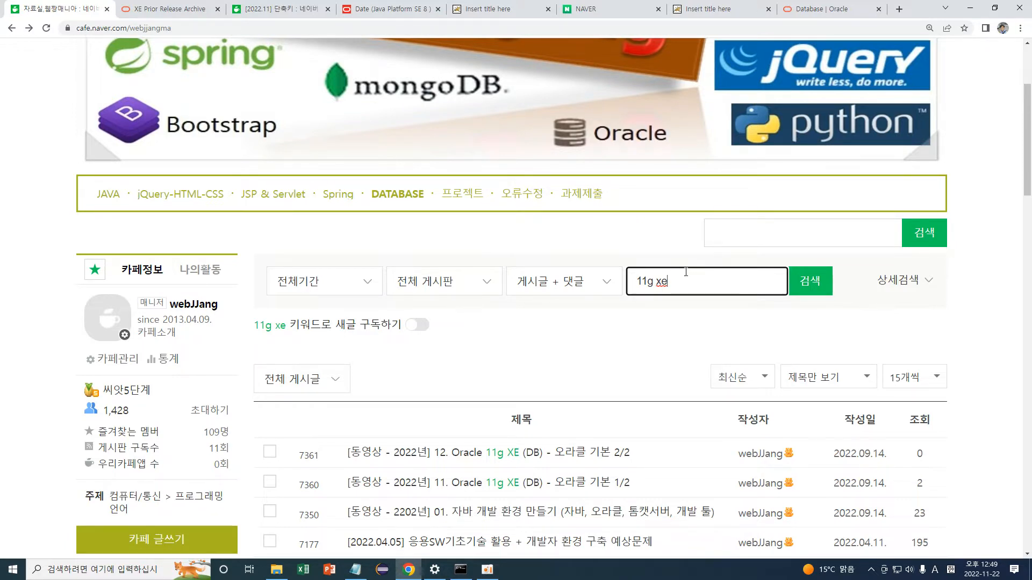
pyautogui.click(553, 454)
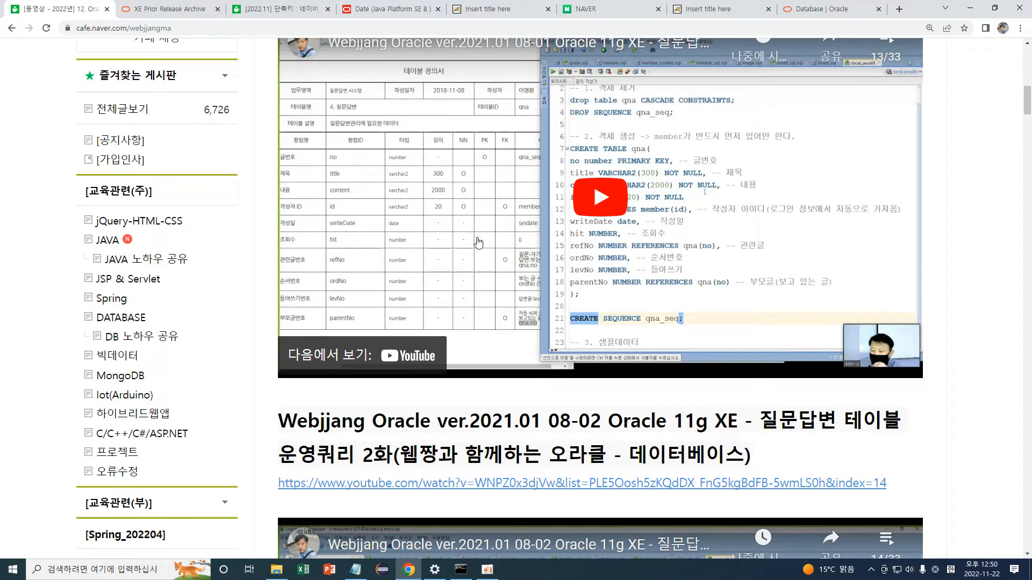
# Scroll through the Oracle 11g XE basics 2/2 post.
pyautogui.scroll(-3, 474, 257)
pyautogui.scroll(-20, 474, 257)
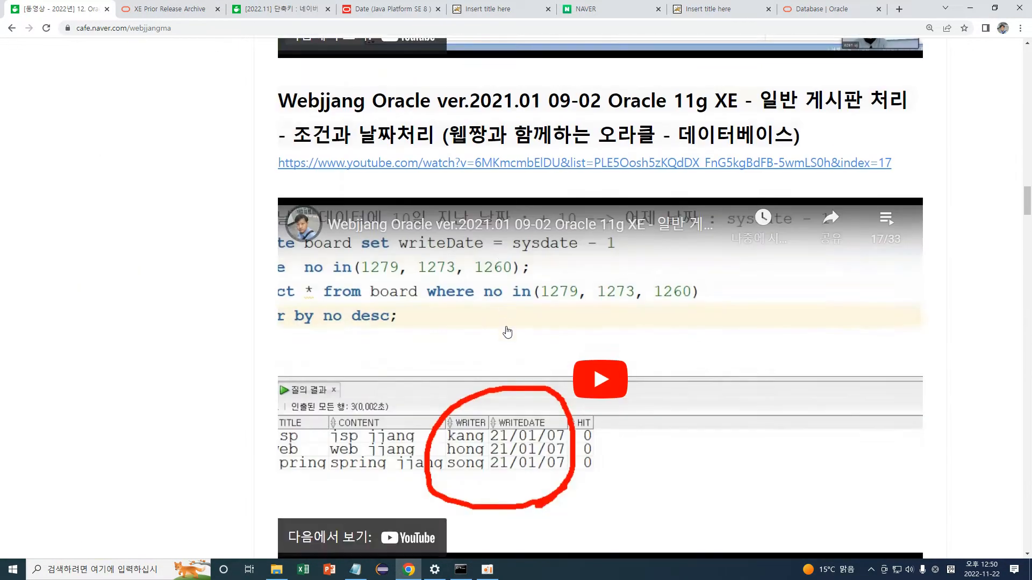
pyautogui.scroll(-20, 913, 398)
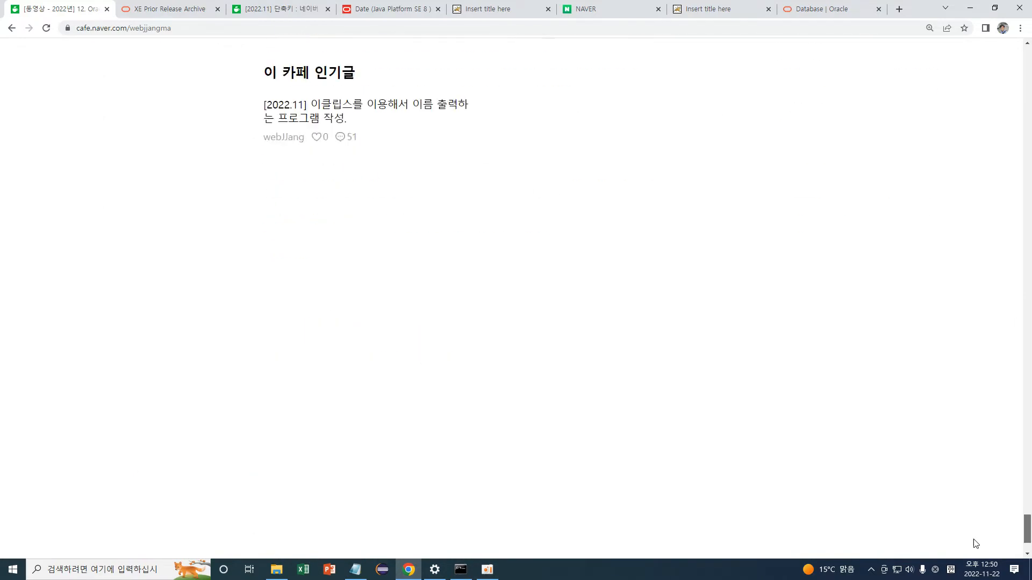
pyautogui.scroll(12, 974, 532)
pyautogui.click(351, 316)
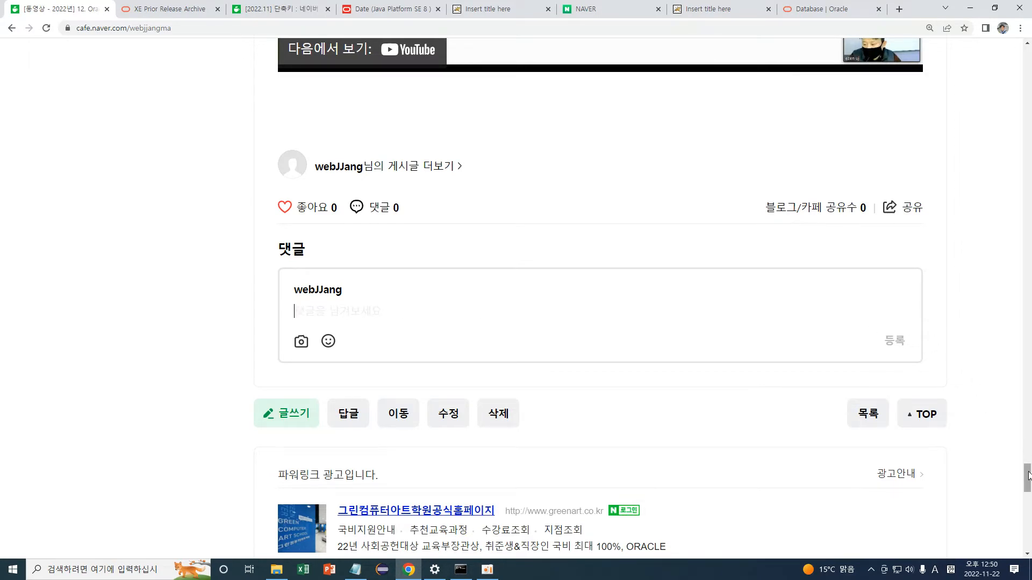
pyautogui.moveTo(1027, 477); pyautogui.dragTo(1029, 48)
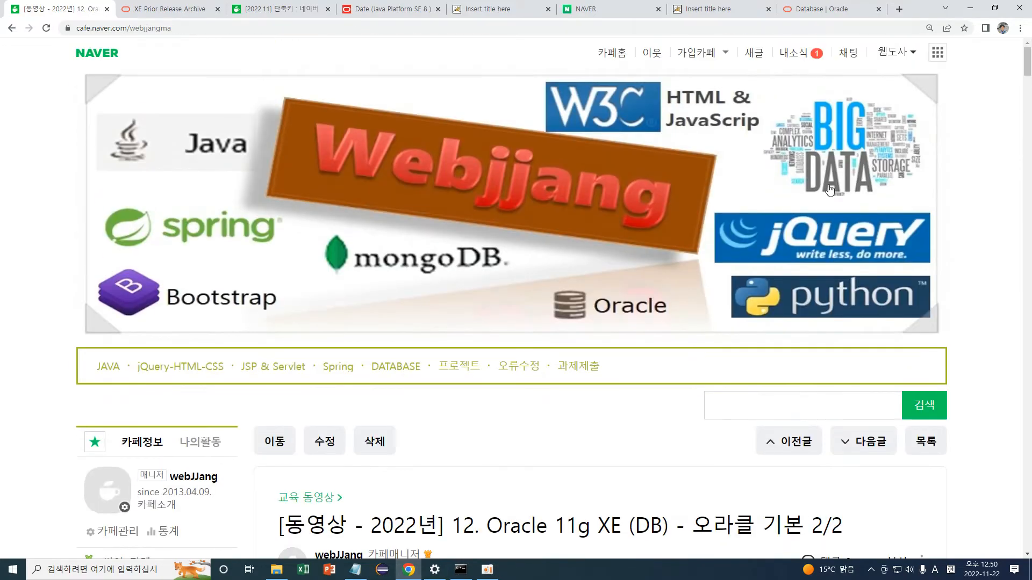
pyautogui.scroll(-2, 633, 276)
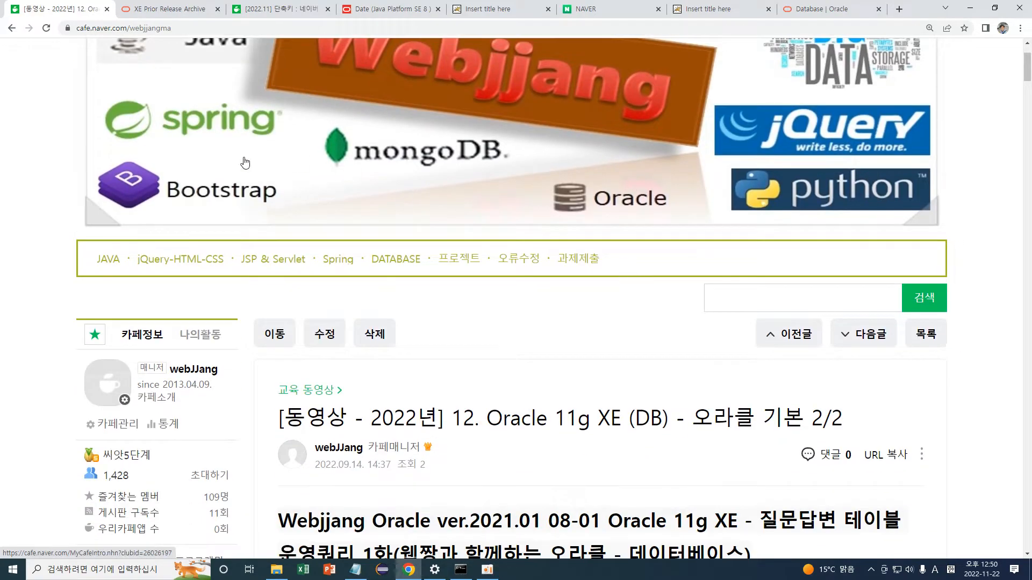
# Rerun the '11g xe' search and open post '[2021.11.02] DB - Oracle 11g XE 다운로드와 설치'.
pyautogui.click(11, 28)
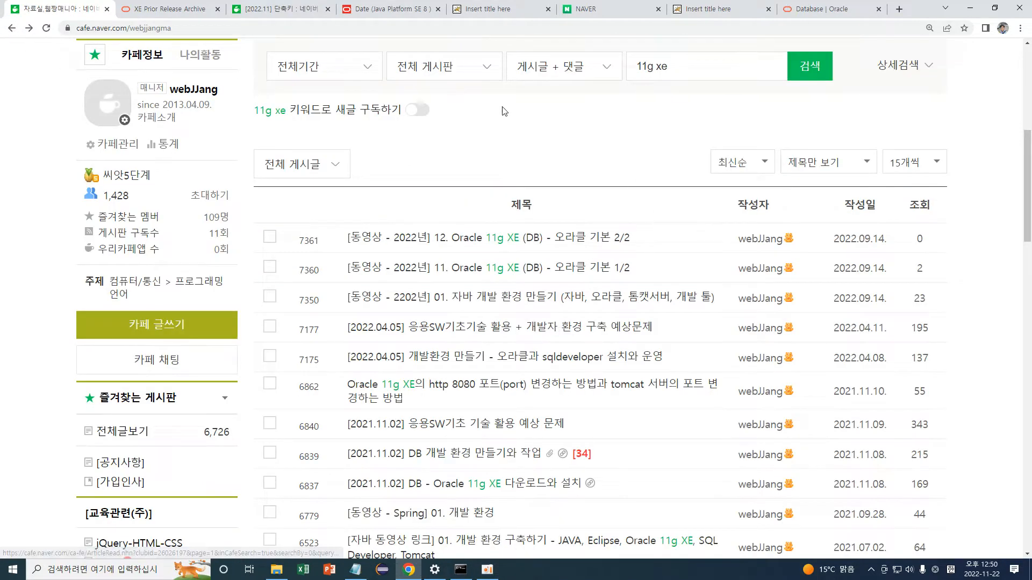
pyautogui.click(813, 77)
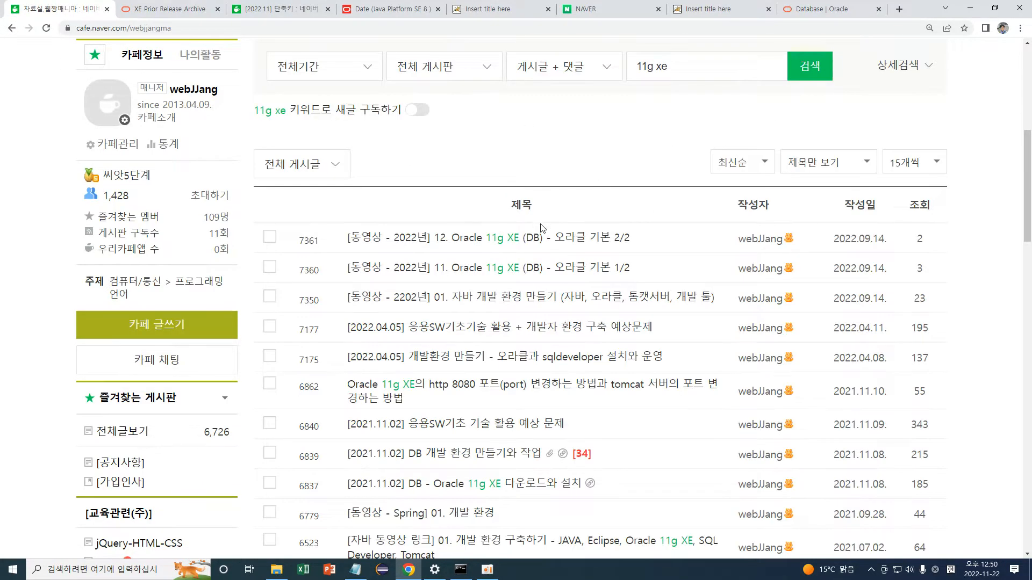
pyautogui.scroll(-2, 543, 225)
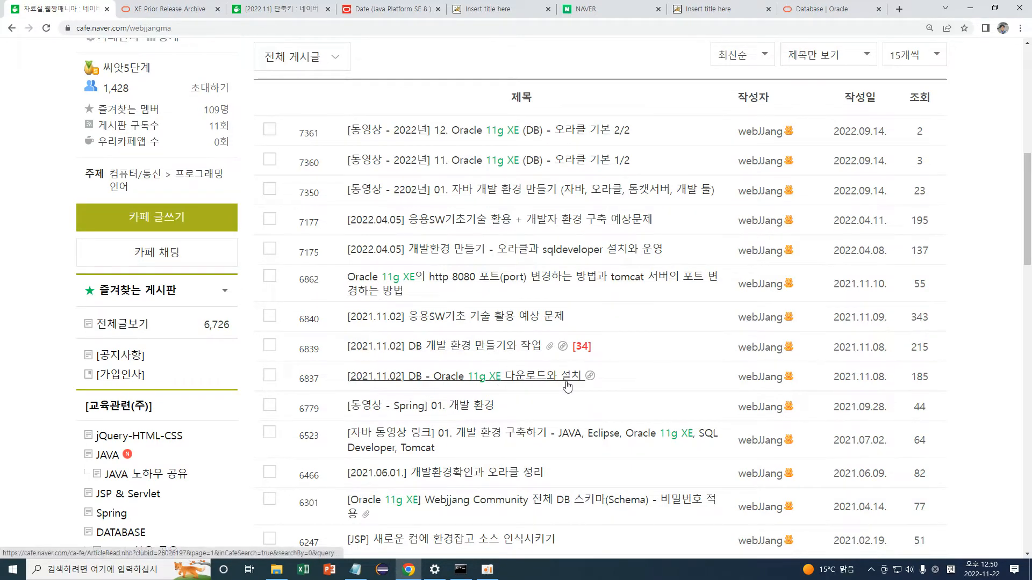
pyautogui.click(539, 385)
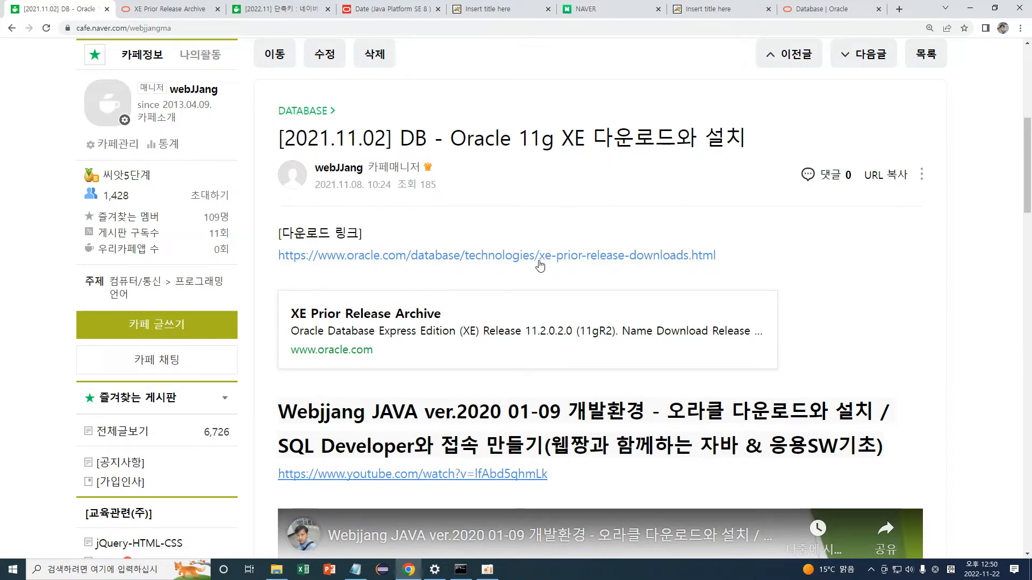
# Follow the post's xe-prior-release-downloads link and highlight the Oracle Database 11gR2 Express Edition heading.
pyautogui.click(611, 268)
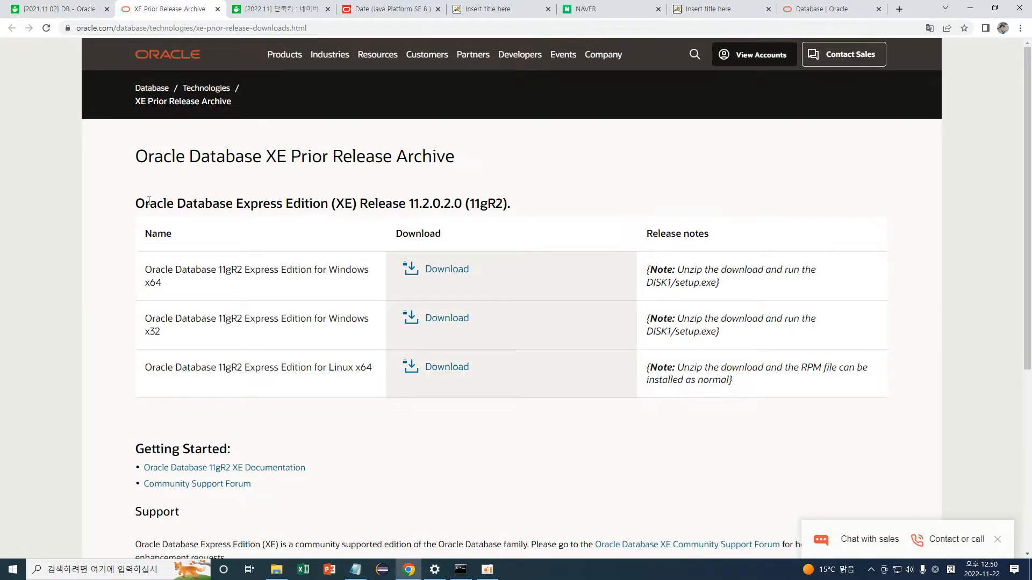
pyautogui.moveTo(140, 203); pyautogui.dragTo(231, 186)
pyautogui.click(537, 209)
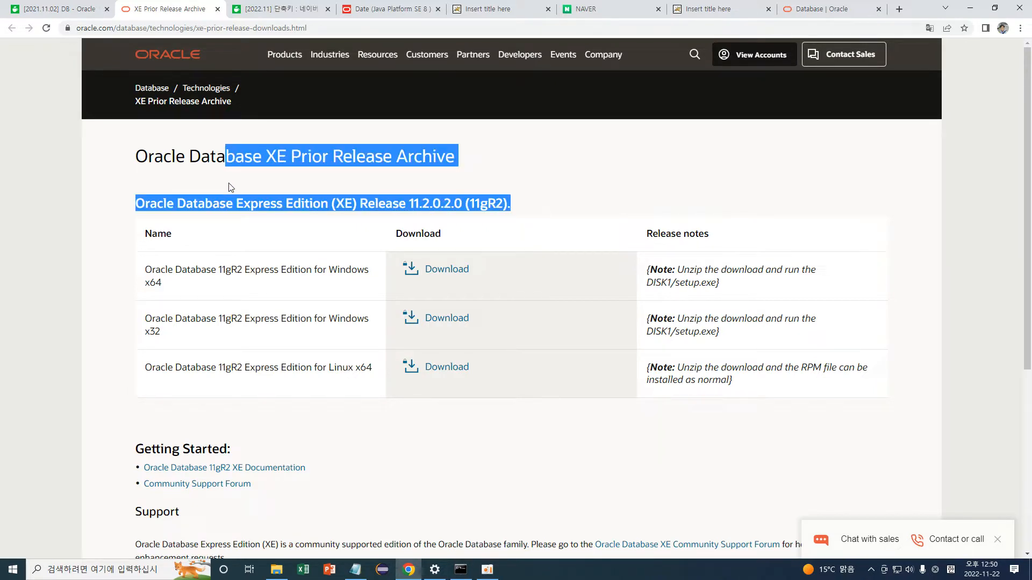
pyautogui.click(393, 185)
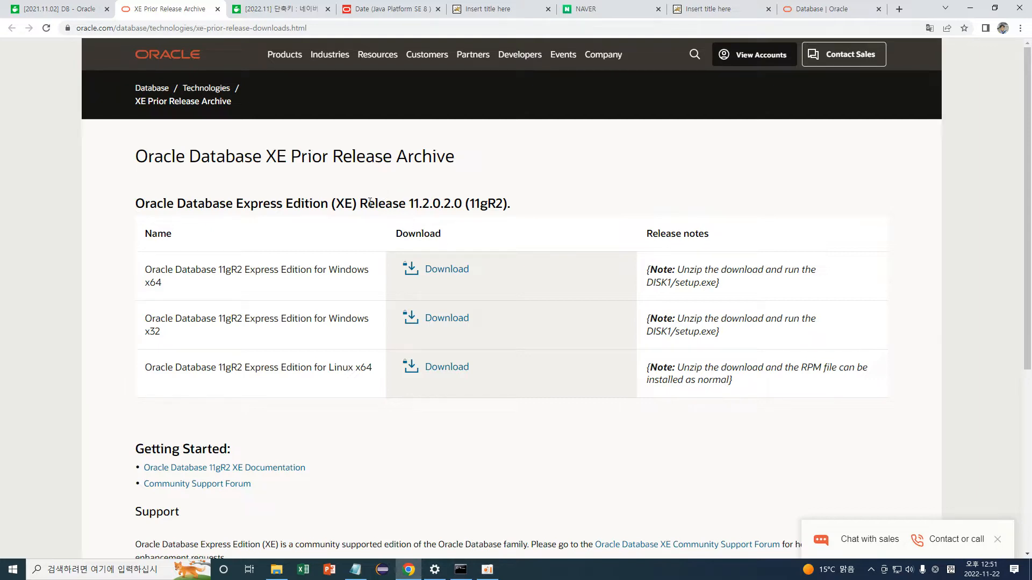
pyautogui.moveTo(371, 206); pyautogui.dragTo(530, 207)
# Highlight the 11gR2 heading and the Windows x64 row, bringing up the OracleXE112_Win64.zip license prompt.
pyautogui.click(533, 208)
pyautogui.moveTo(132, 210); pyautogui.dragTo(549, 211)
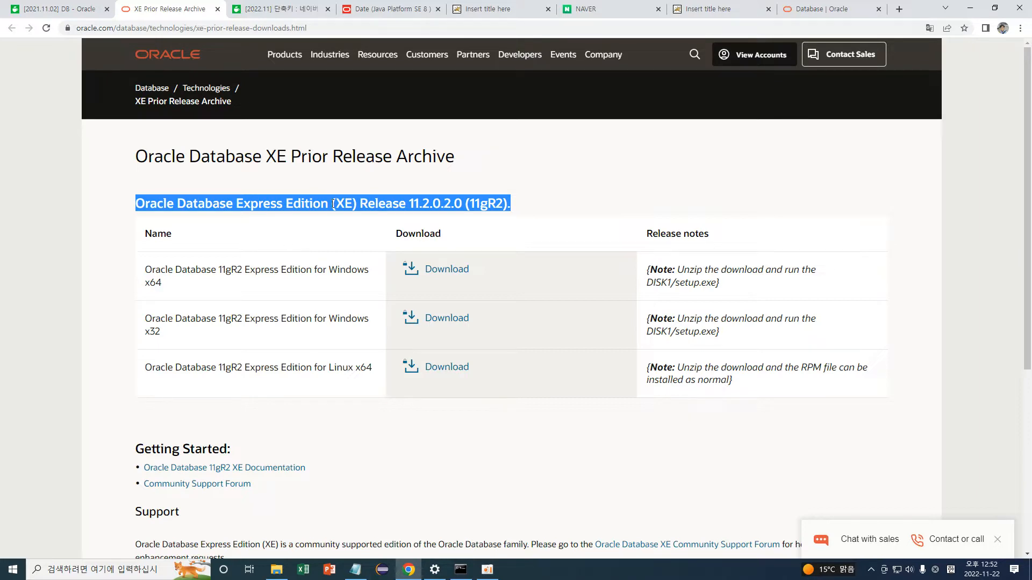
pyautogui.tripleClick(148, 270)
pyautogui.moveTo(168, 286); pyautogui.dragTo(143, 286)
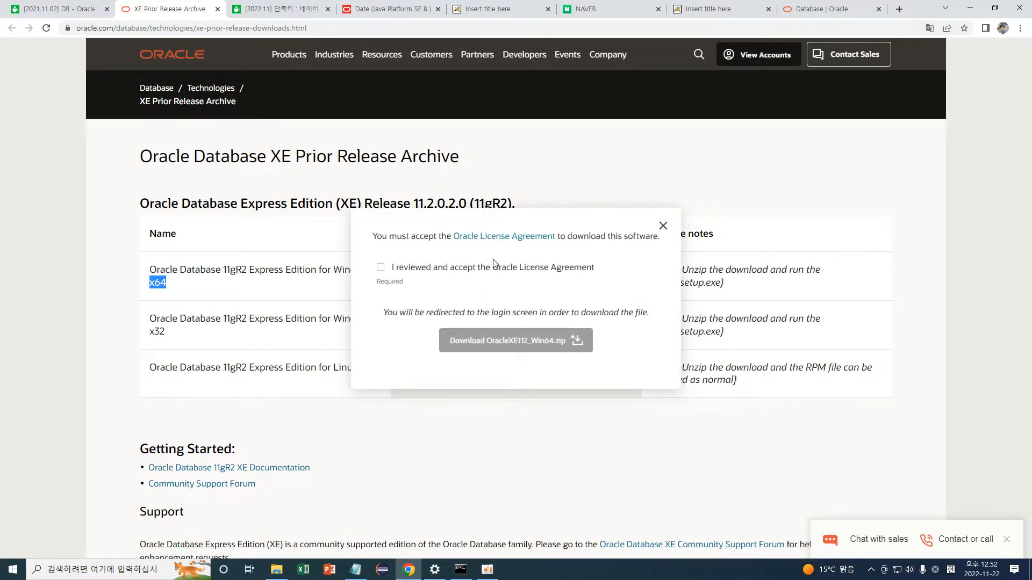
# Accept the license, start the OracleXE112_Win64.zip download, and enter the Oracle account username.
pyautogui.click(380, 269)
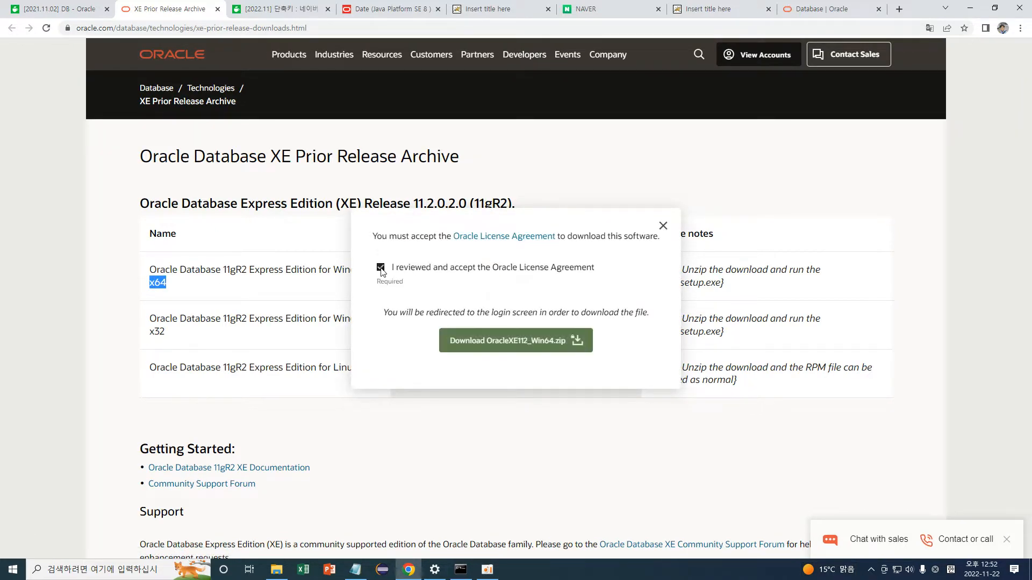
pyautogui.click(549, 341)
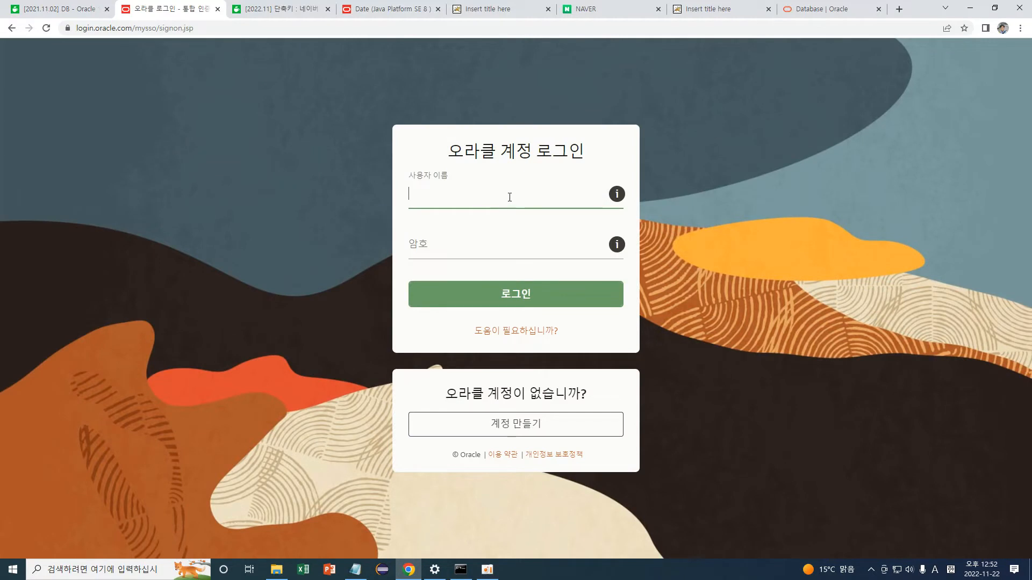
pyautogui.press('Tab')
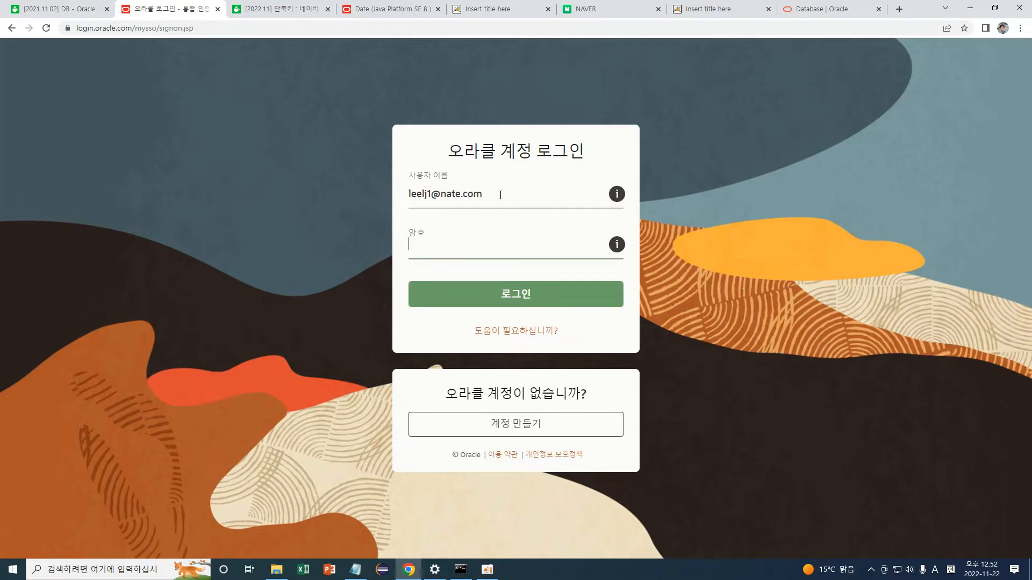
# Enter the Oracle account password and sign in.
pyautogui.write('••••••••')
pyautogui.doubleClick(469, 248)
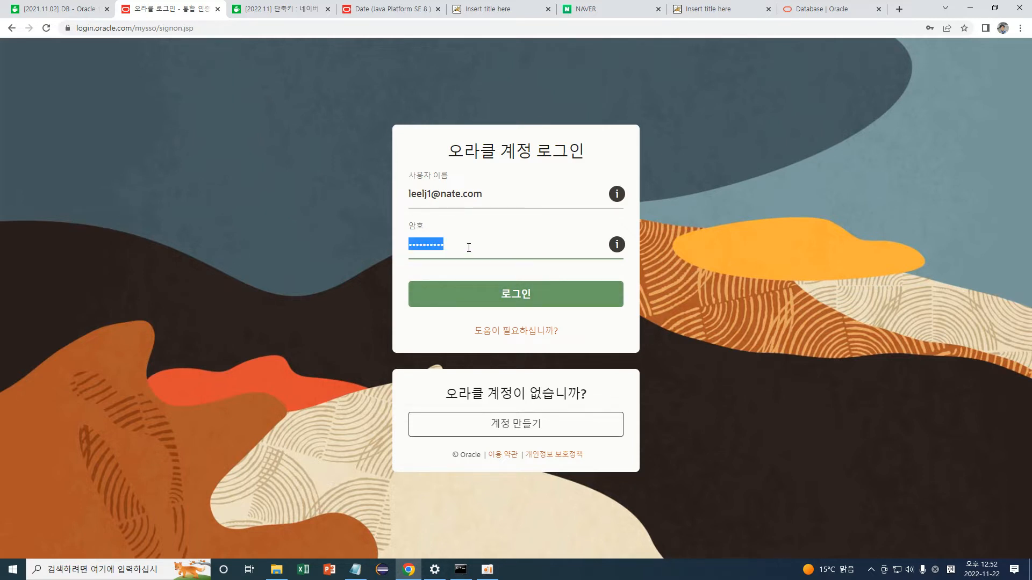
pyautogui.write('••••••••••••••••••')
pyautogui.press('Return')
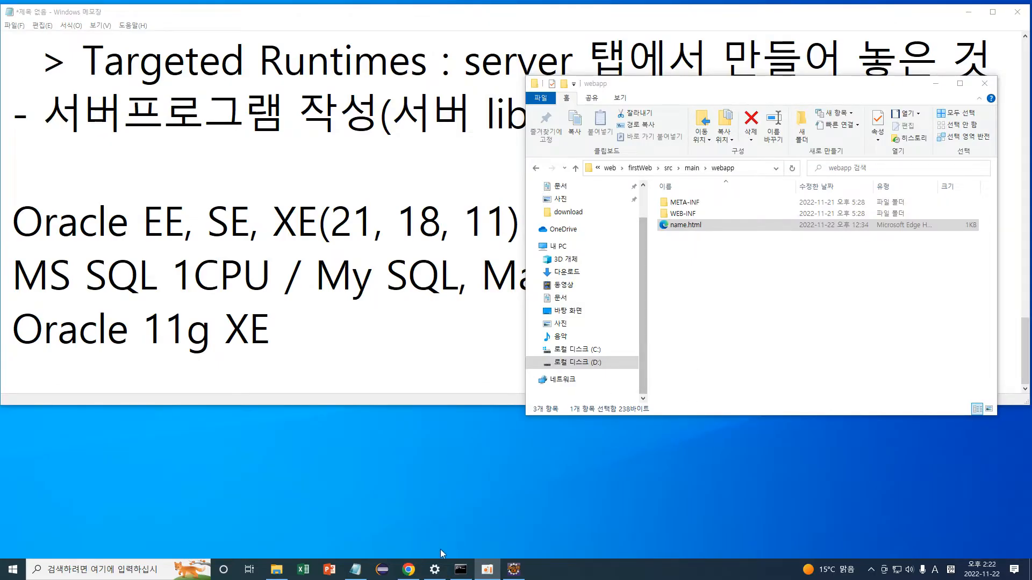
# Show the downloaded OracleXE112_Win64.zip in its folder from Chrome's download item.
pyautogui.click(409, 569)
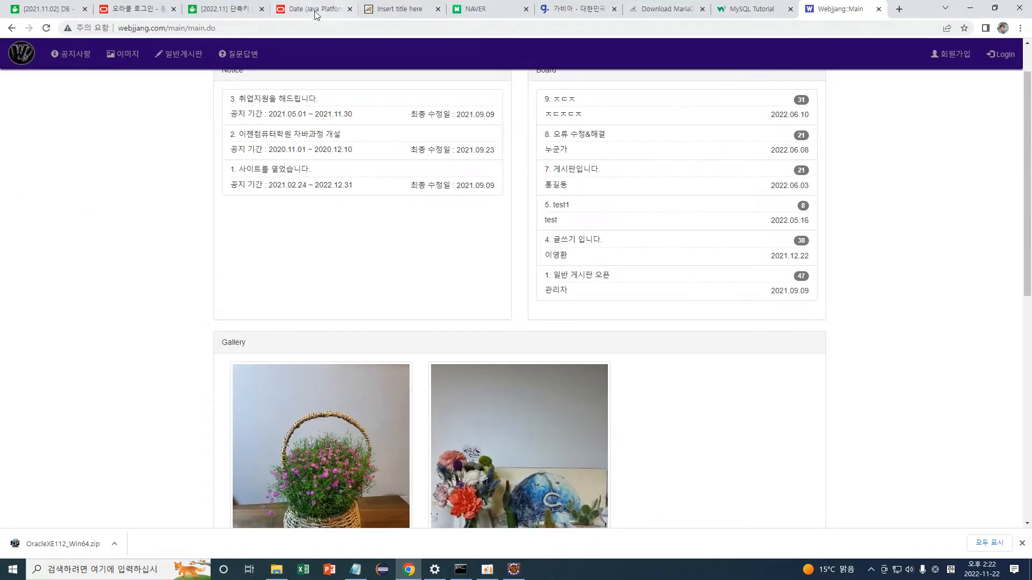
pyautogui.click(137, 10)
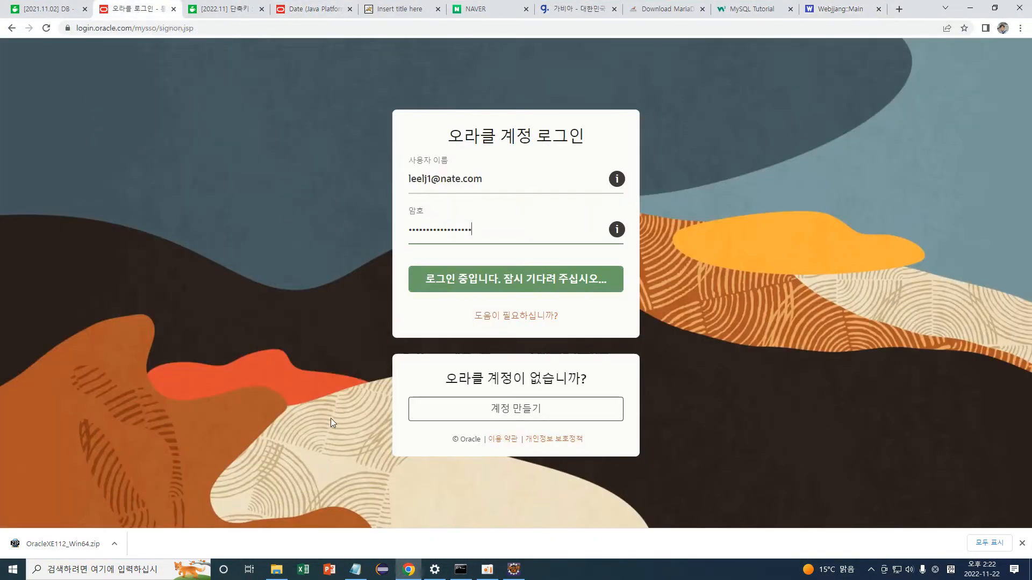
pyautogui.click(115, 544)
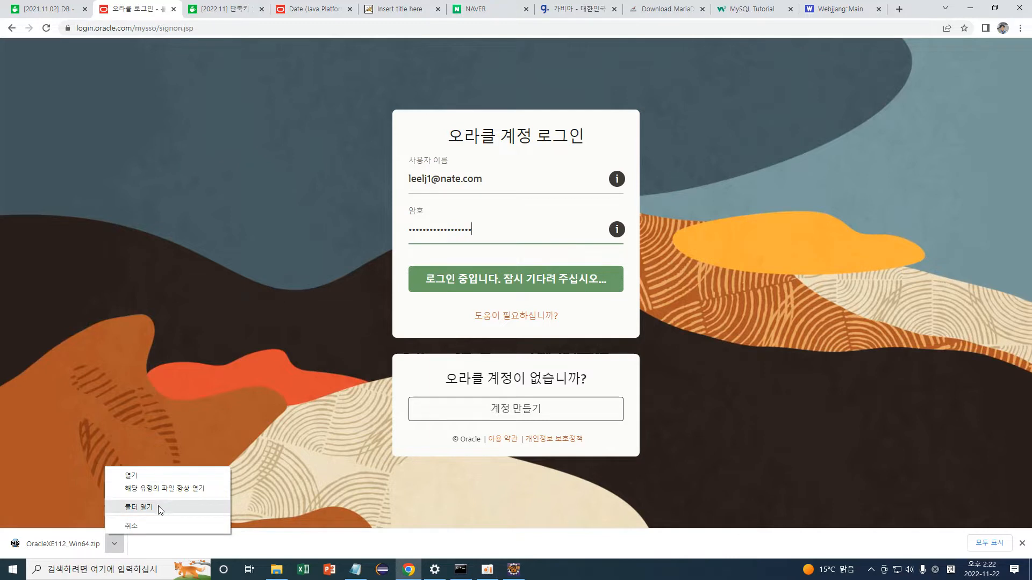
pyautogui.click(158, 506)
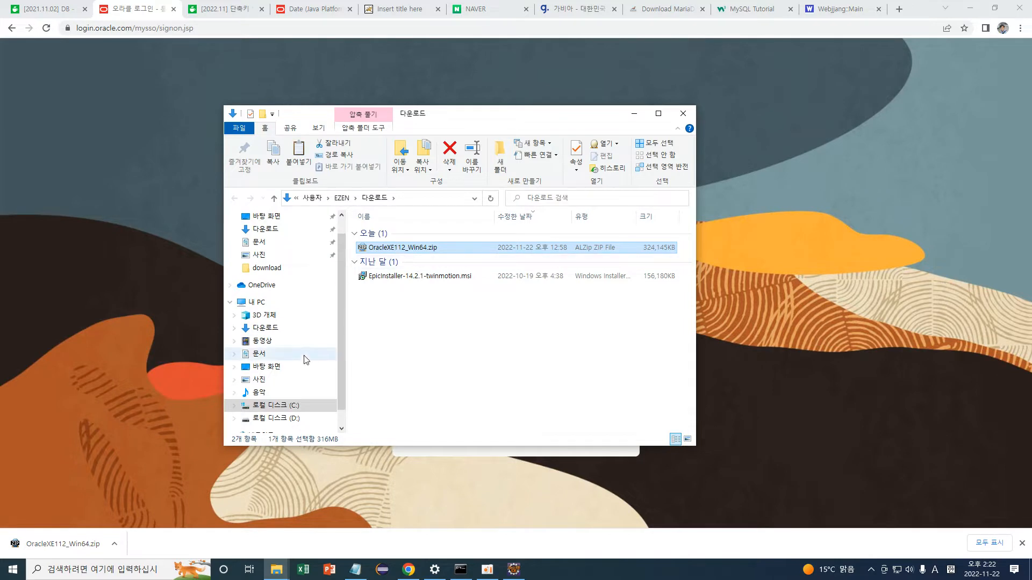
# Browse to D: > user folder > download and refresh it to show the new zip.
pyautogui.click(291, 419)
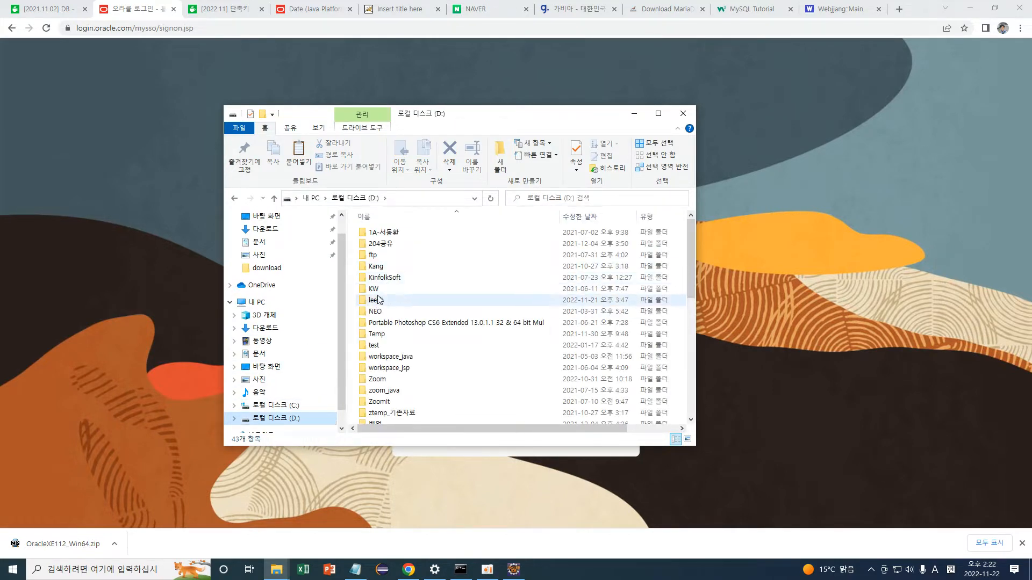
pyautogui.doubleClick(382, 300)
pyautogui.doubleClick(387, 233)
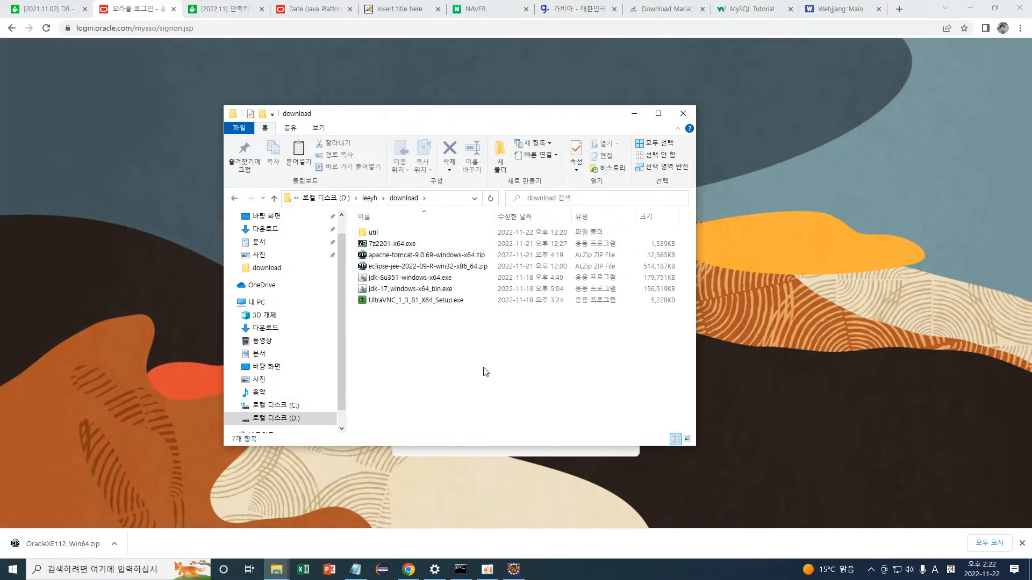
pyautogui.hotkey('ctrl', 'v')
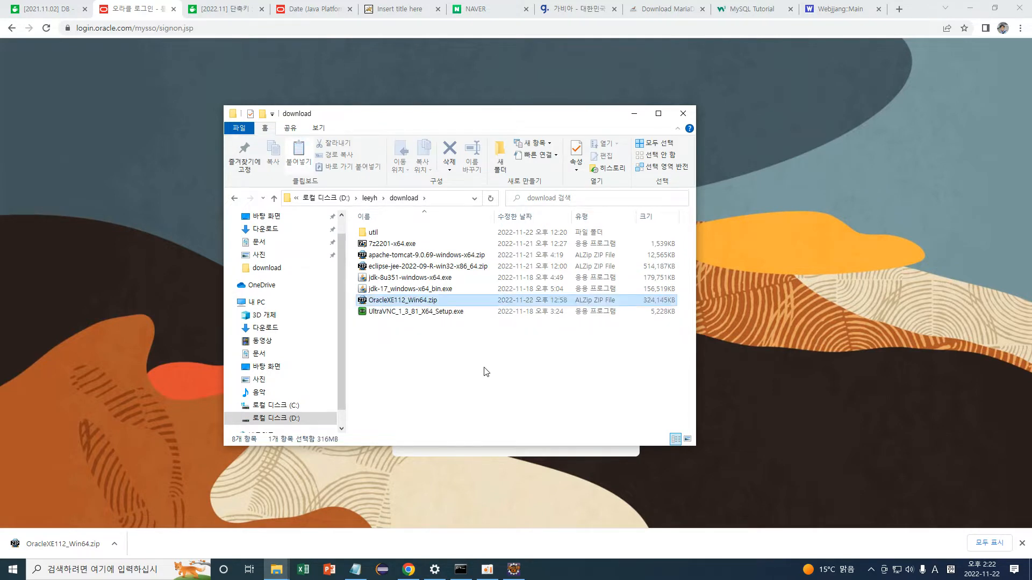
pyautogui.click(463, 357)
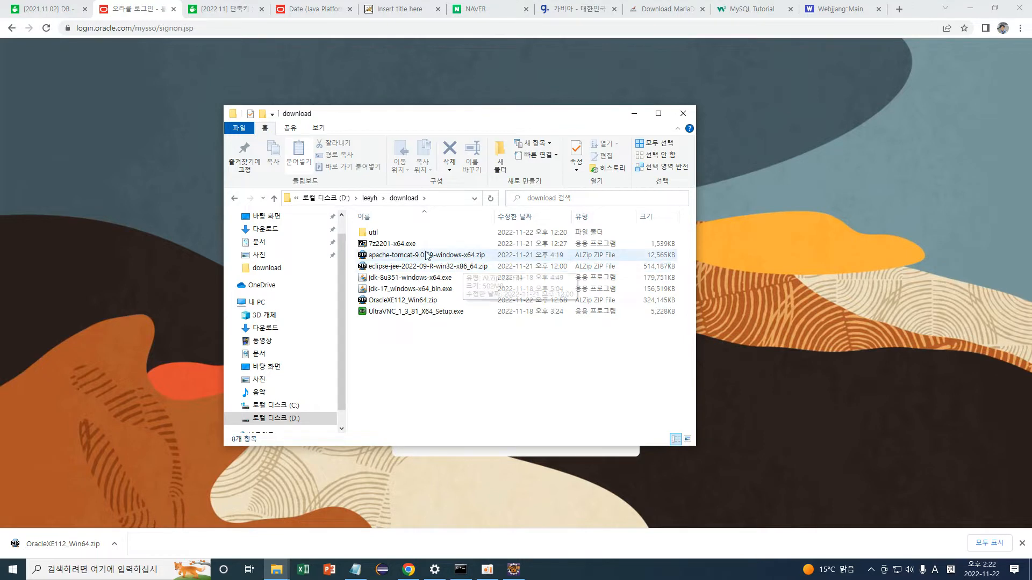
# Open OracleXE112_Win64.zip in 7-Zip, extract DISK1 into the download folder, and close 7-Zip.
pyautogui.rightClick(422, 302)
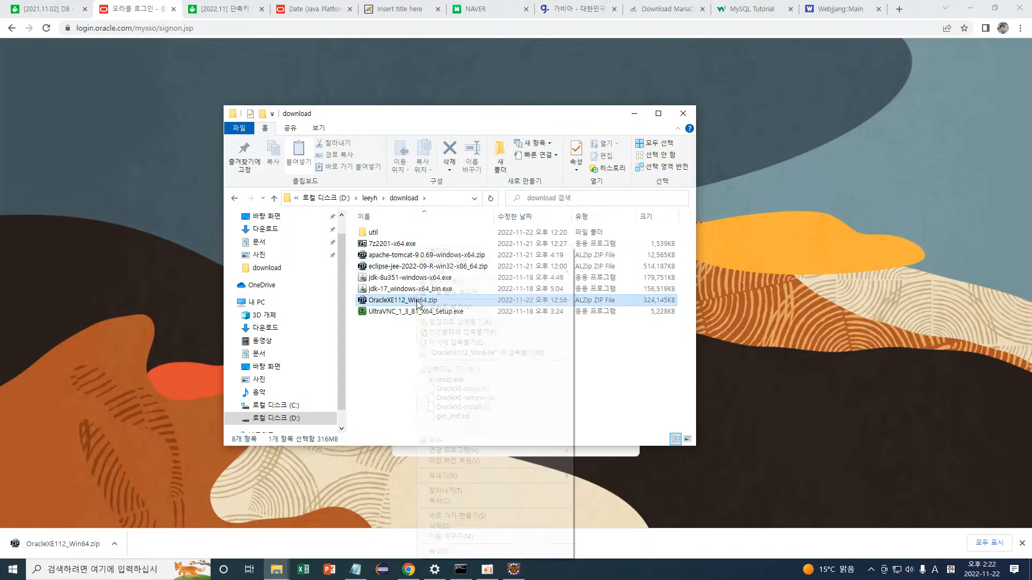
pyautogui.moveTo(516, 272)
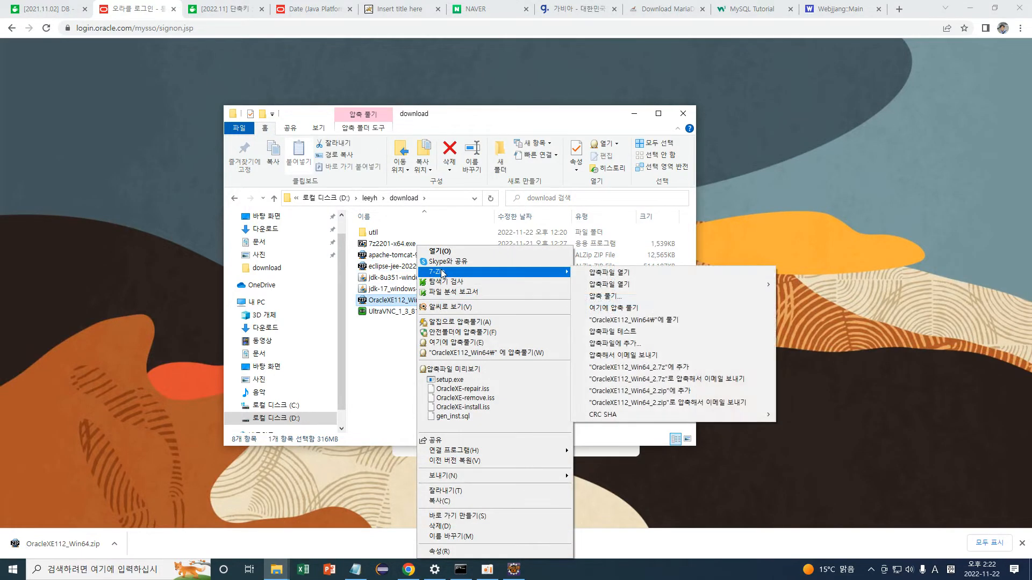
pyautogui.moveTo(632, 284)
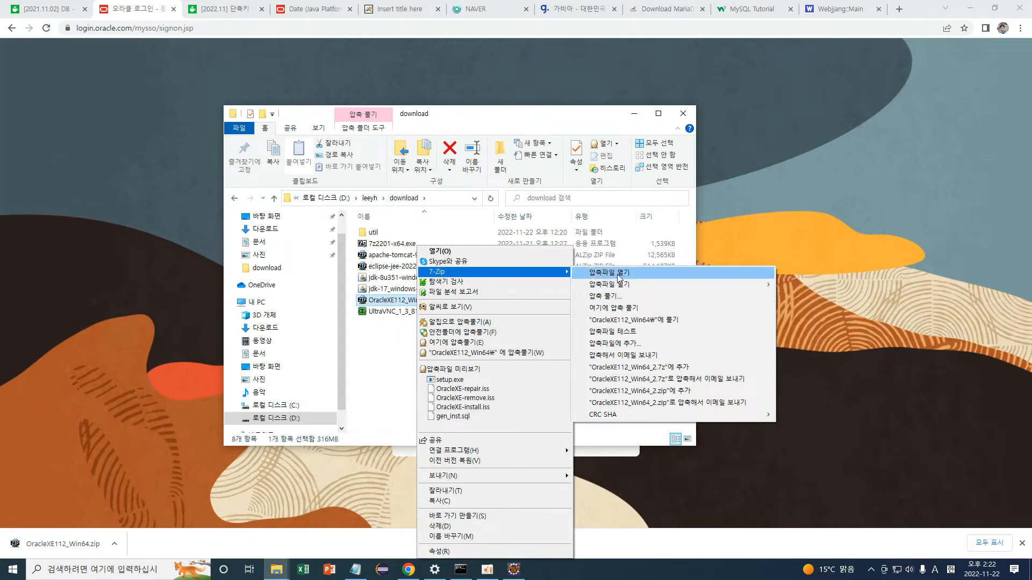
pyautogui.click(618, 276)
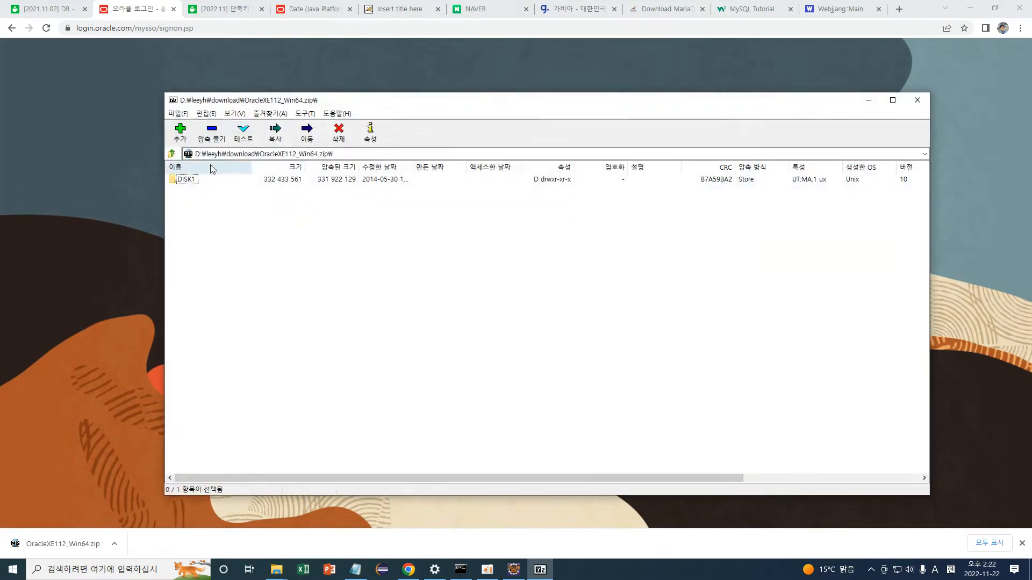
pyautogui.moveTo(466, 110); pyautogui.dragTo(812, 172)
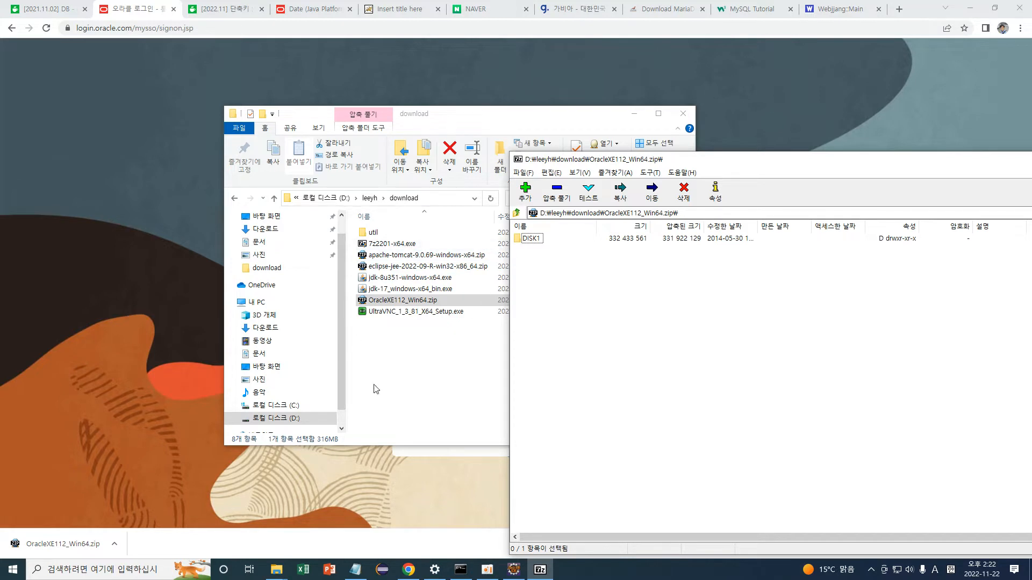
pyautogui.click(528, 239)
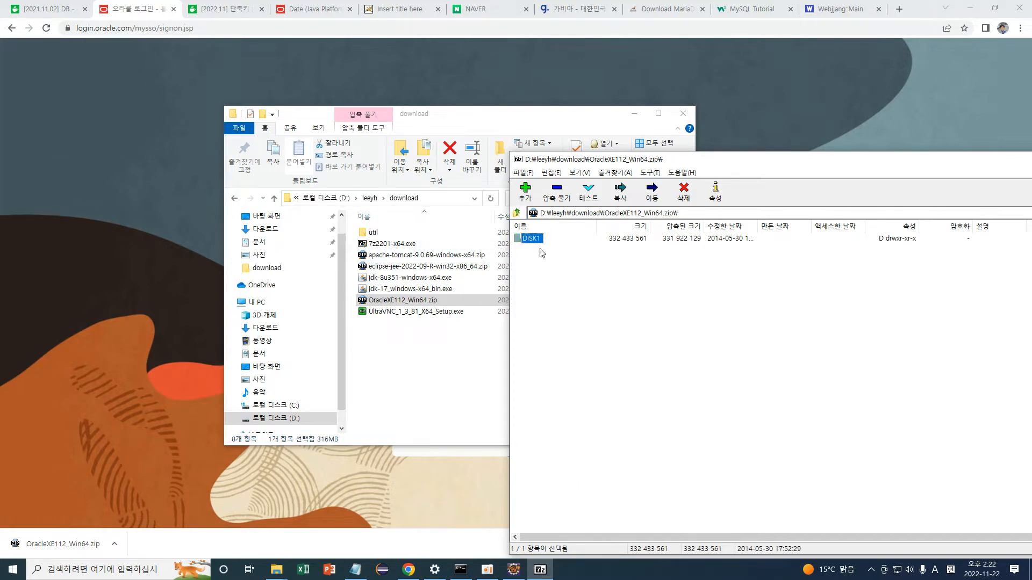
pyautogui.click(557, 191)
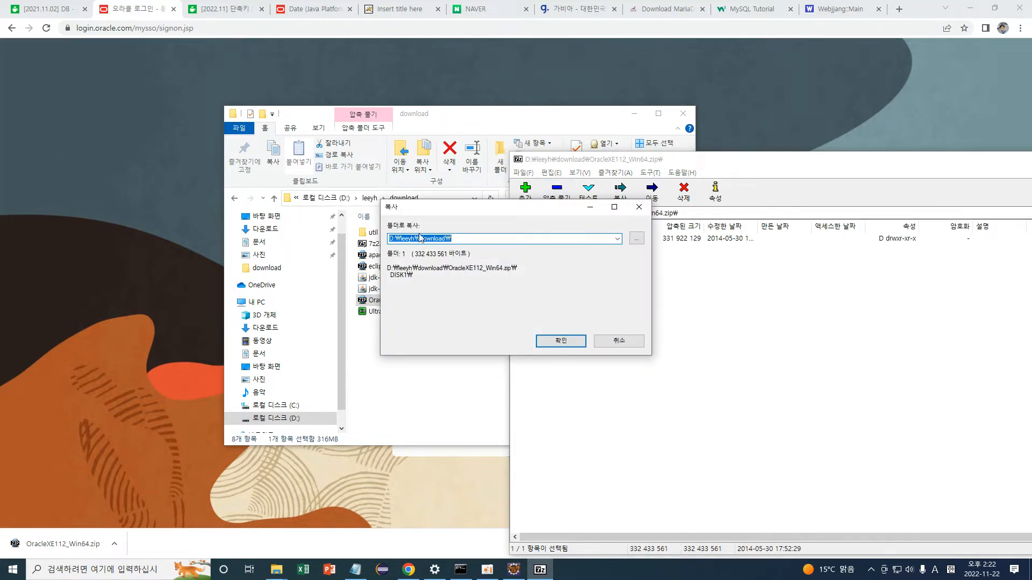
pyautogui.click(559, 340)
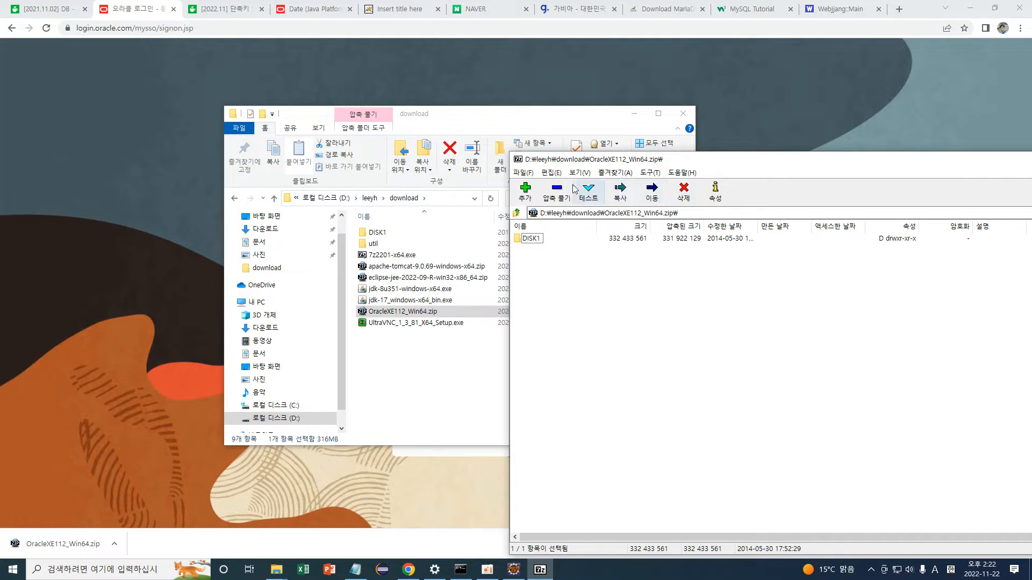
pyautogui.moveTo(880, 163); pyautogui.dragTo(584, 131)
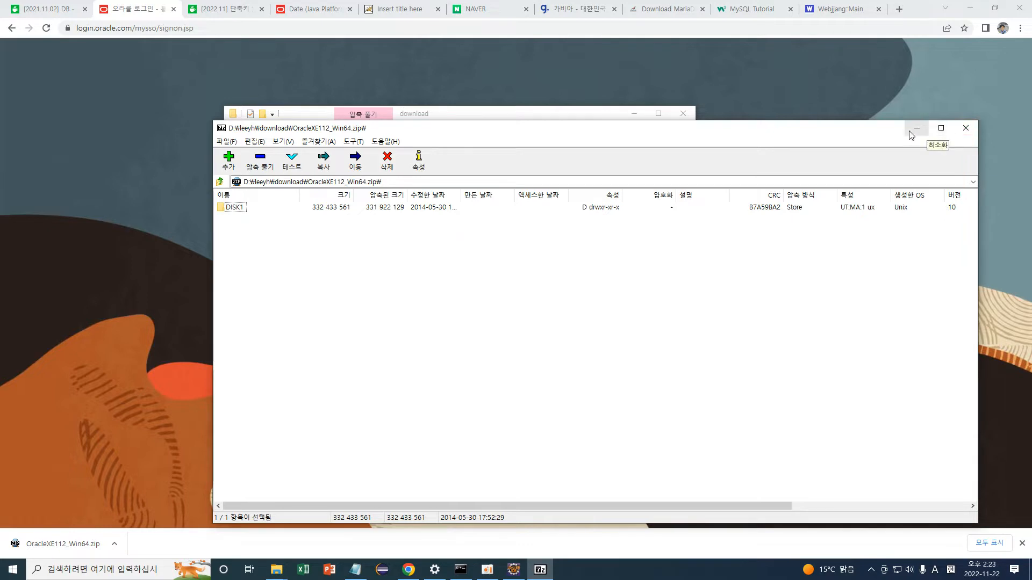
pyautogui.click(965, 129)
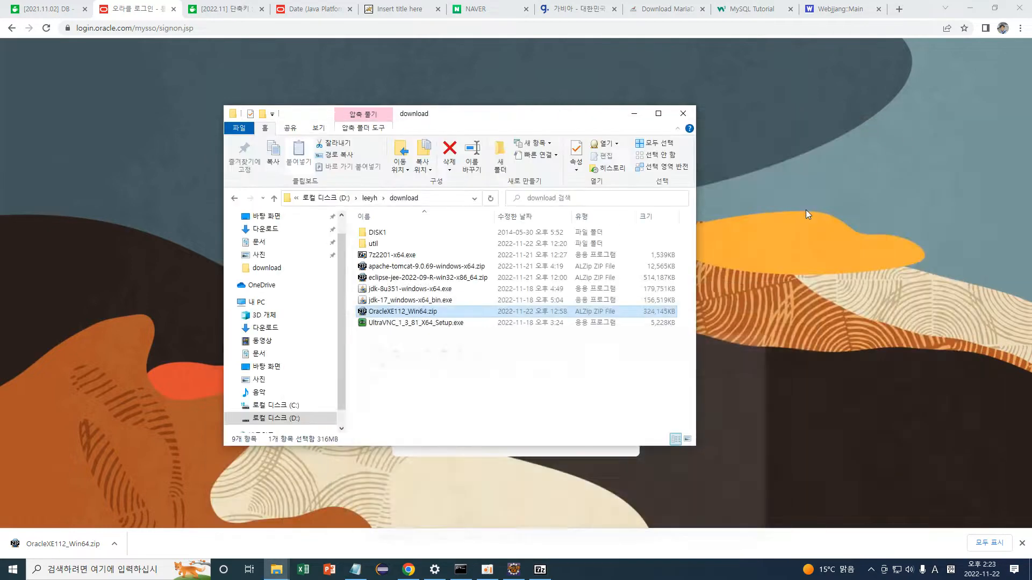
# Open the extracted DISK1 folder and run setup.exe to launch the Oracle 11g XE installer.
pyautogui.click(384, 231)
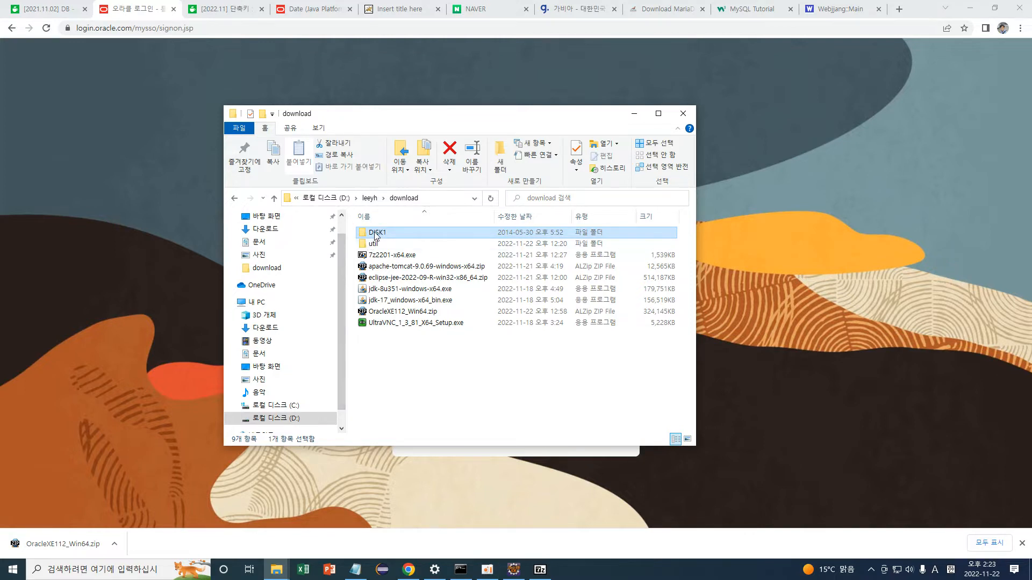
pyautogui.doubleClick(375, 235)
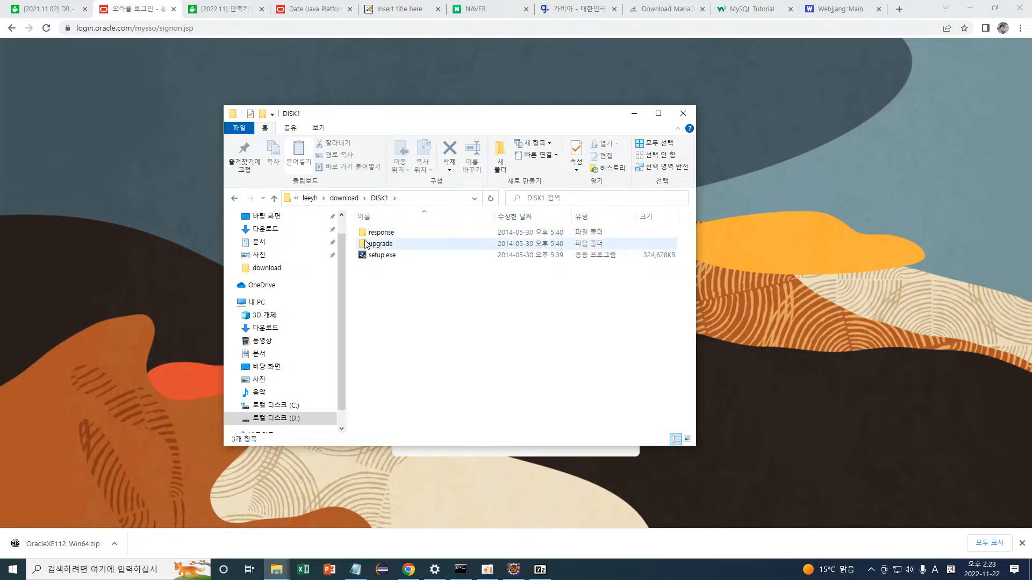
pyautogui.click(382, 256)
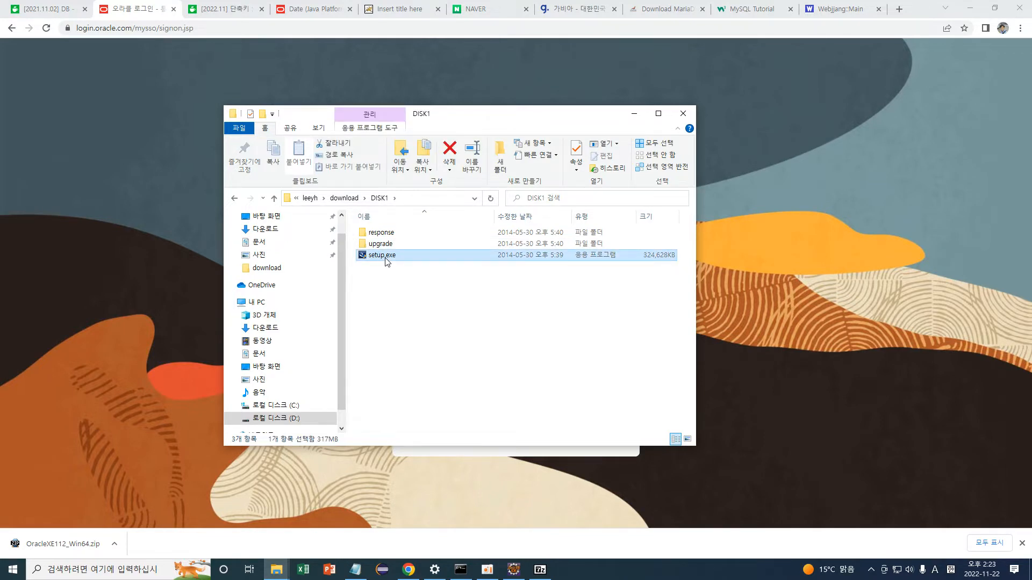
pyautogui.doubleClick(386, 261)
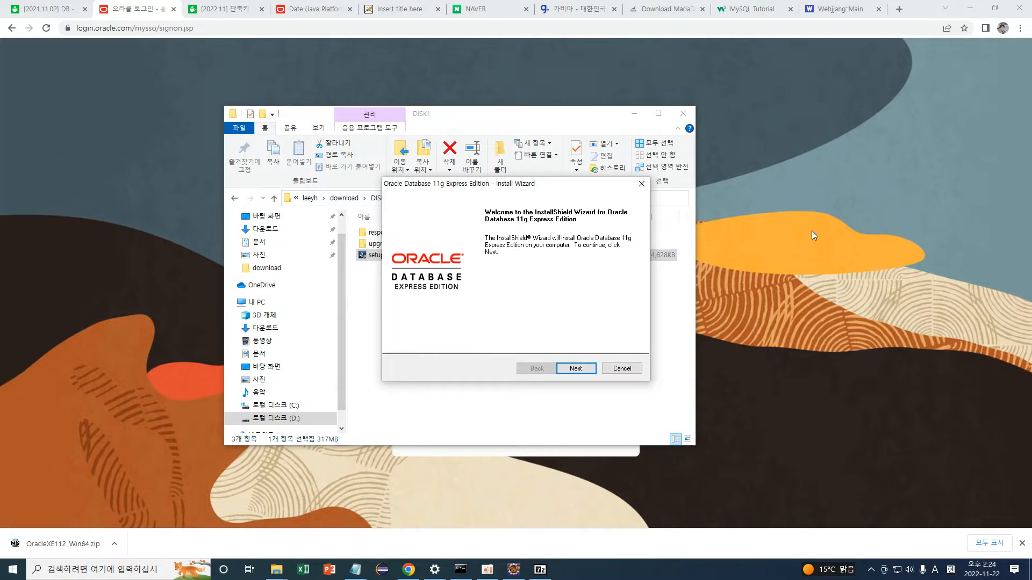
# Accept the Oracle XE licence terms and keep the default C:\oraclexe\ destination folder.
pyautogui.click(577, 368)
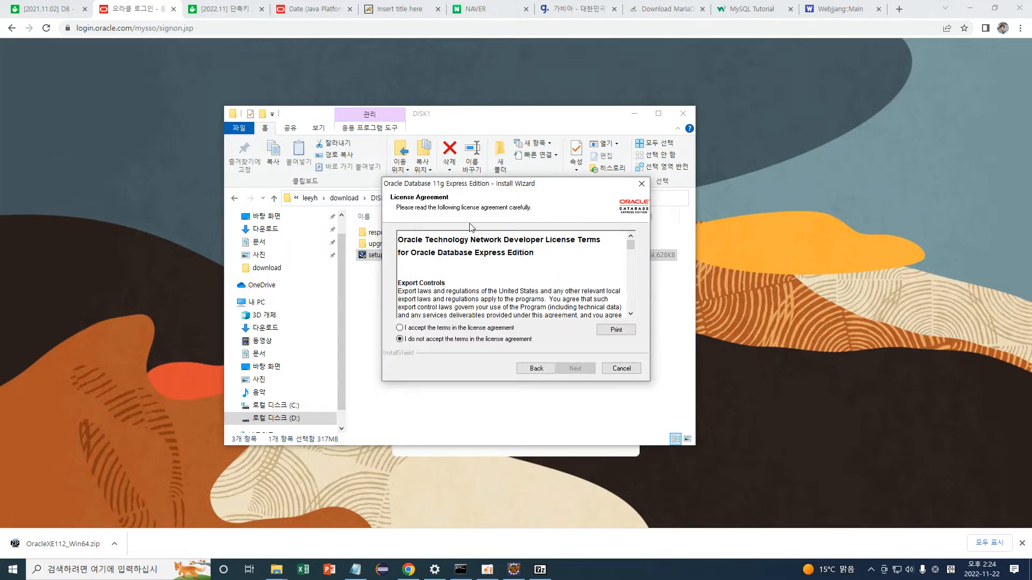
pyautogui.moveTo(398, 240); pyautogui.dragTo(555, 252)
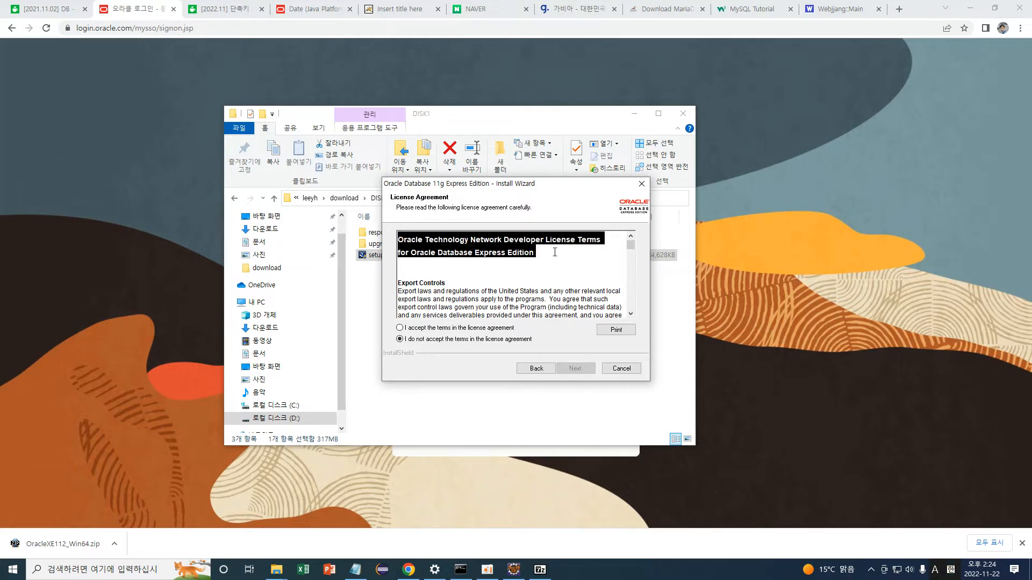
pyautogui.click(555, 252)
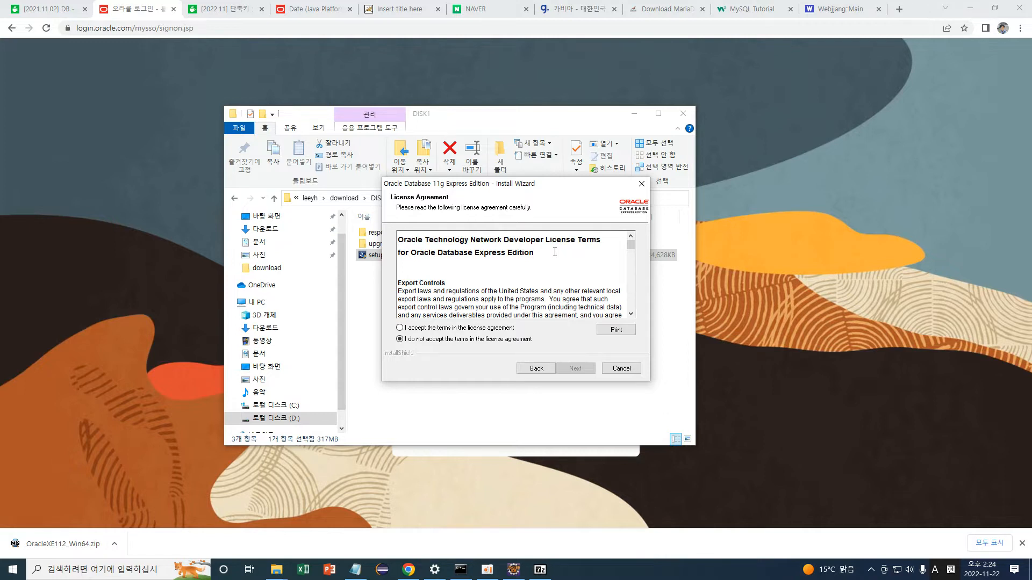
pyautogui.click(400, 328)
pyautogui.click(576, 369)
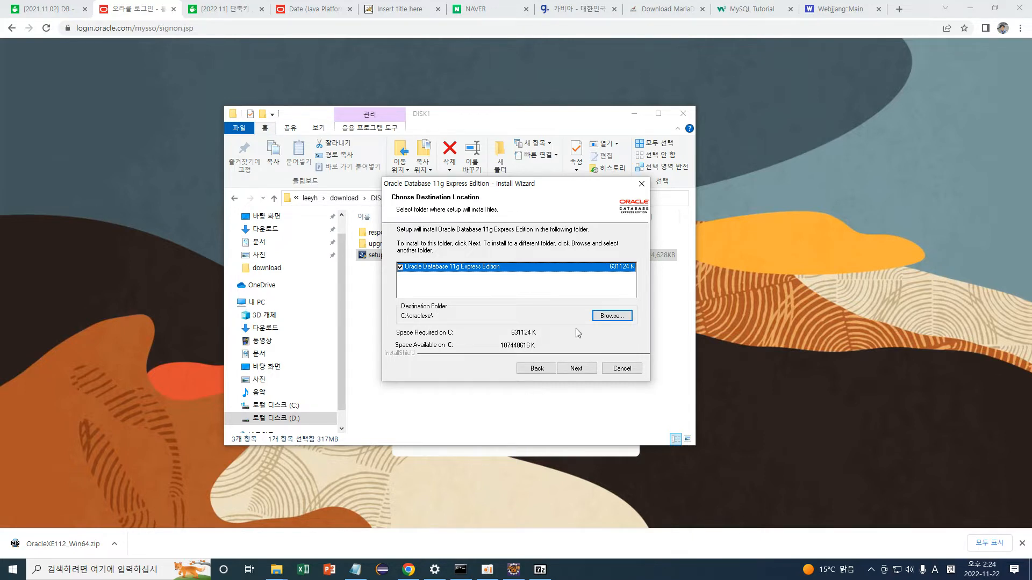
pyautogui.click(577, 369)
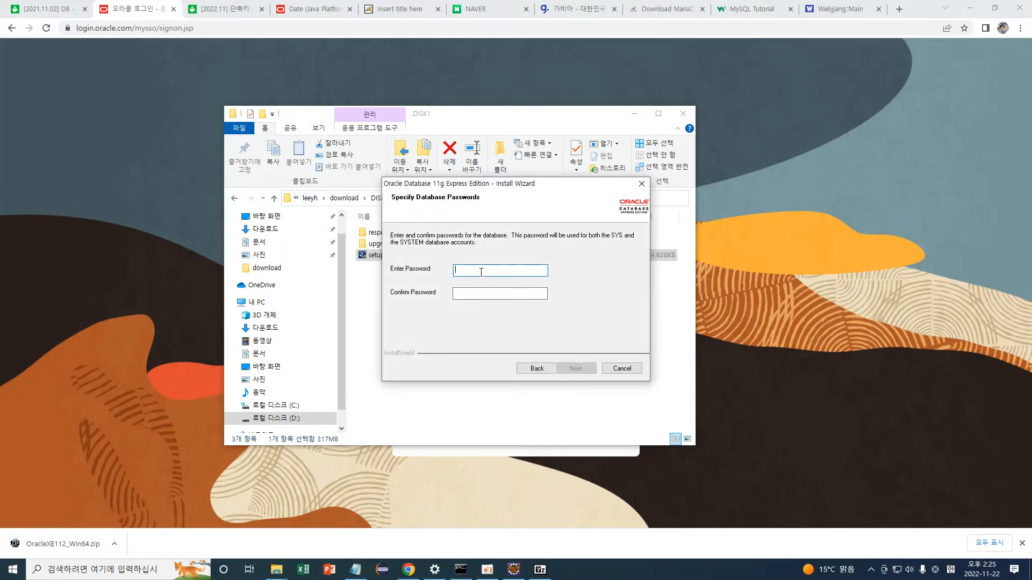
# Enter and confirm the database password, then continue to the installation Summary.
pyautogui.click(481, 270)
pyautogui.write('1234')
pyautogui.click(478, 292)
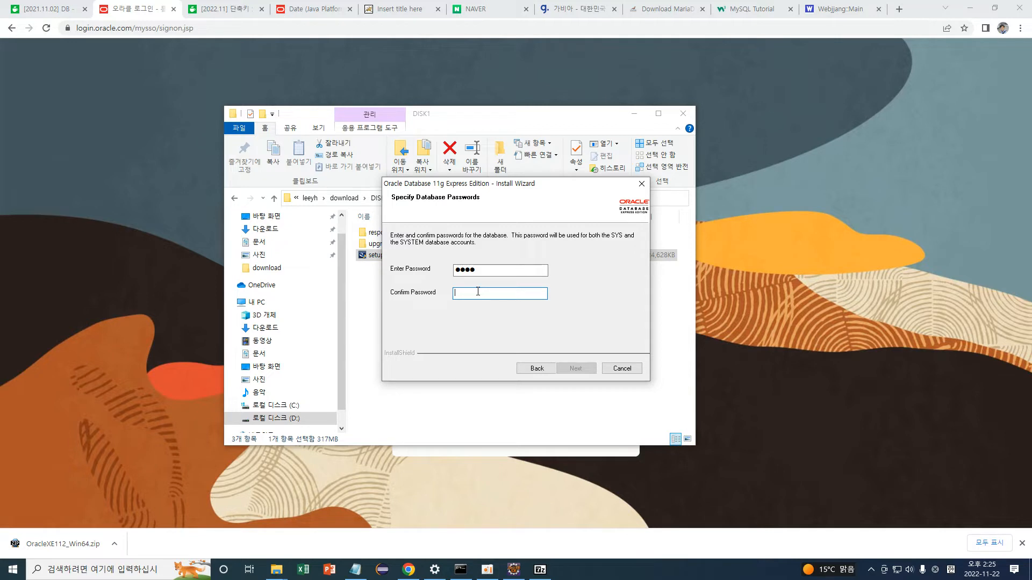
pyautogui.write('1234')
pyautogui.click(575, 369)
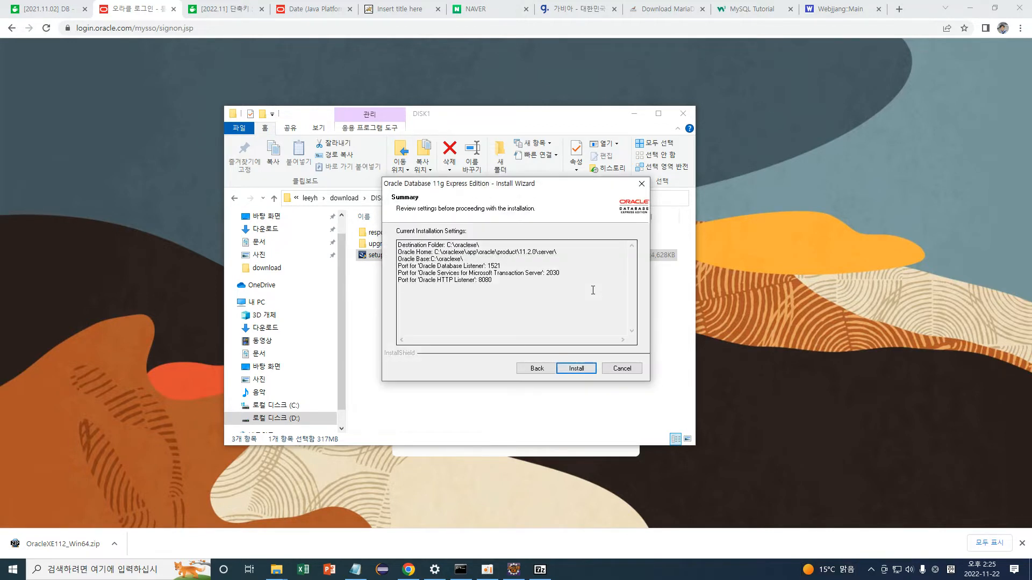
pyautogui.moveTo(482, 247); pyautogui.dragTo(502, 291)
pyautogui.click(507, 289)
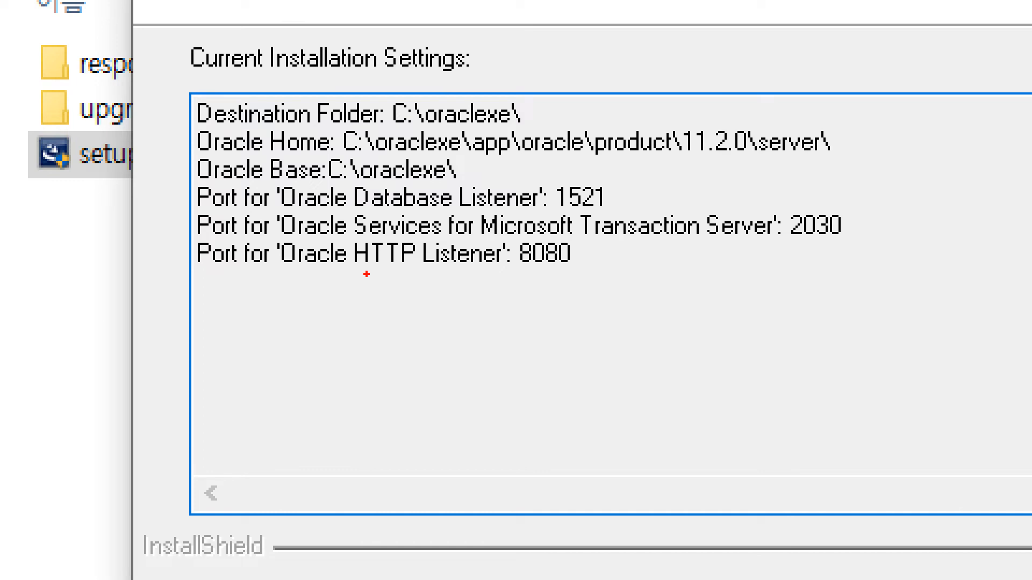
pyautogui.moveTo(357, 265)
pyautogui.mouseDown()
pyautogui.moveTo(589, 271)
pyautogui.moveTo(573, 228)
pyautogui.moveTo(521, 231)
pyautogui.moveTo(528, 275)
pyautogui.moveTo(578, 275)
pyautogui.moveTo(605, 257)
pyautogui.moveTo(622, 271)
pyautogui.mouseUp()
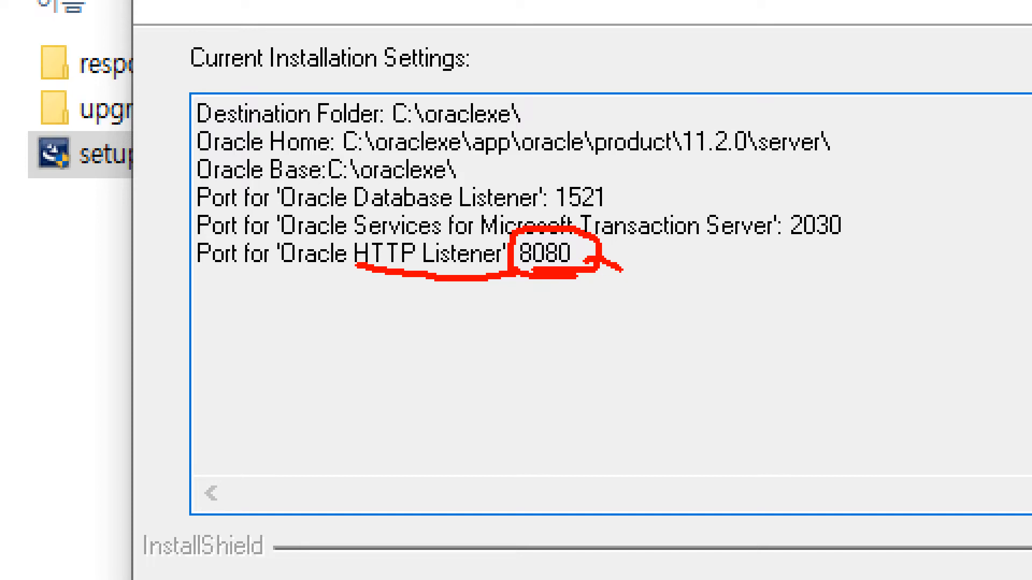
pyautogui.moveTo(595, 251)
pyautogui.mouseDown()
pyautogui.moveTo(583, 261)
pyautogui.moveTo(588, 252)
pyautogui.mouseUp()
pyautogui.moveTo(581, 262)
pyautogui.mouseDown()
pyautogui.moveTo(505, 253)
pyautogui.moveTo(607, 237)
pyautogui.moveTo(564, 308)
pyautogui.mouseUp()
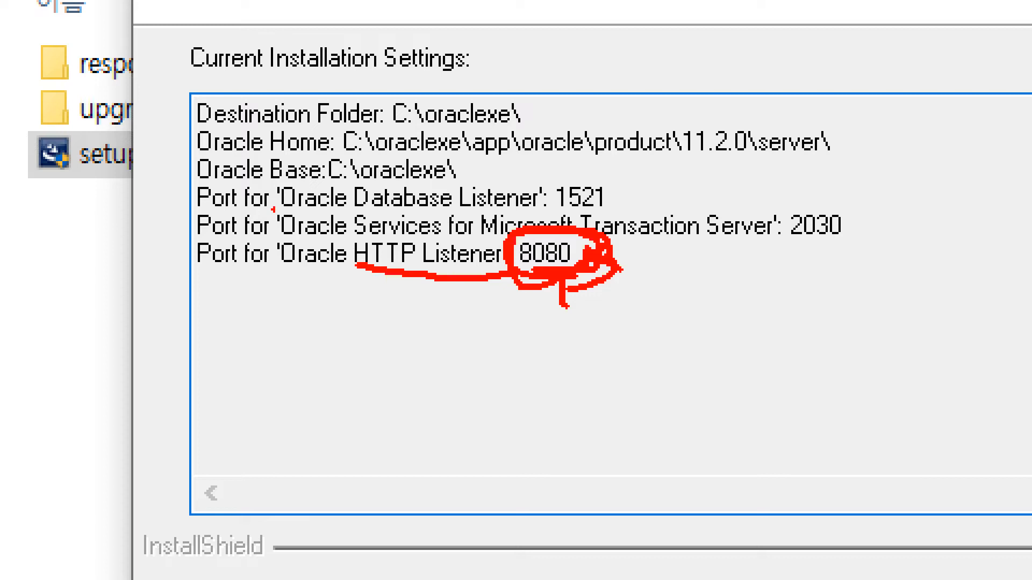
pyautogui.moveTo(559, 214)
pyautogui.mouseDown()
pyautogui.moveTo(618, 213)
pyautogui.moveTo(630, 185)
pyautogui.moveTo(544, 171)
pyautogui.moveTo(548, 214)
pyautogui.mouseUp()
pyautogui.moveTo(450, 216); pyautogui.dragTo(524, 215)
pyautogui.moveTo(354, 263); pyautogui.dragTo(404, 263)
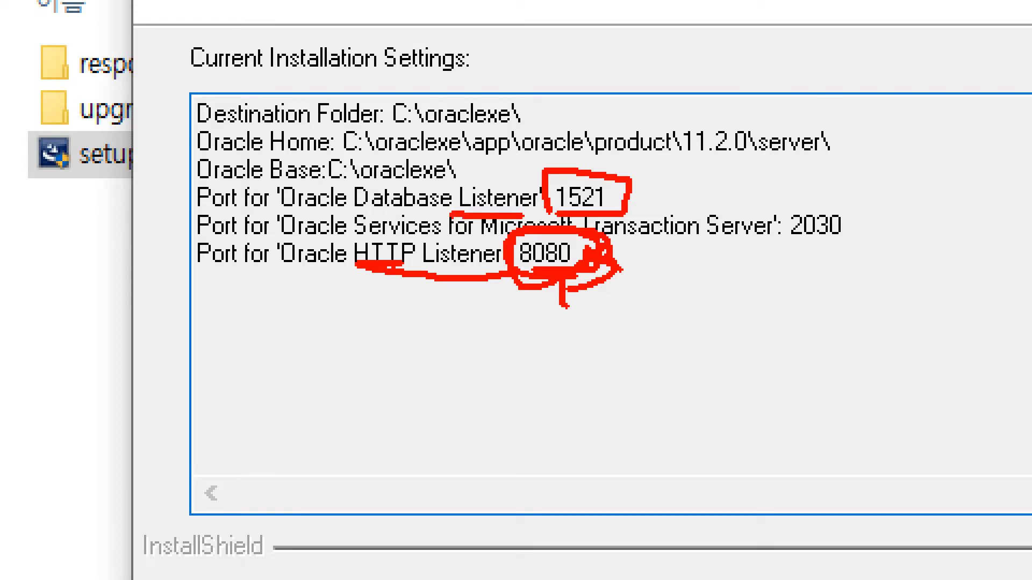
pyautogui.moveTo(285, 210); pyautogui.dragTo(349, 209)
pyautogui.moveTo(545, 216)
pyautogui.mouseDown()
pyautogui.moveTo(607, 218)
pyautogui.moveTo(620, 156)
pyautogui.moveTo(536, 164)
pyautogui.mouseUp()
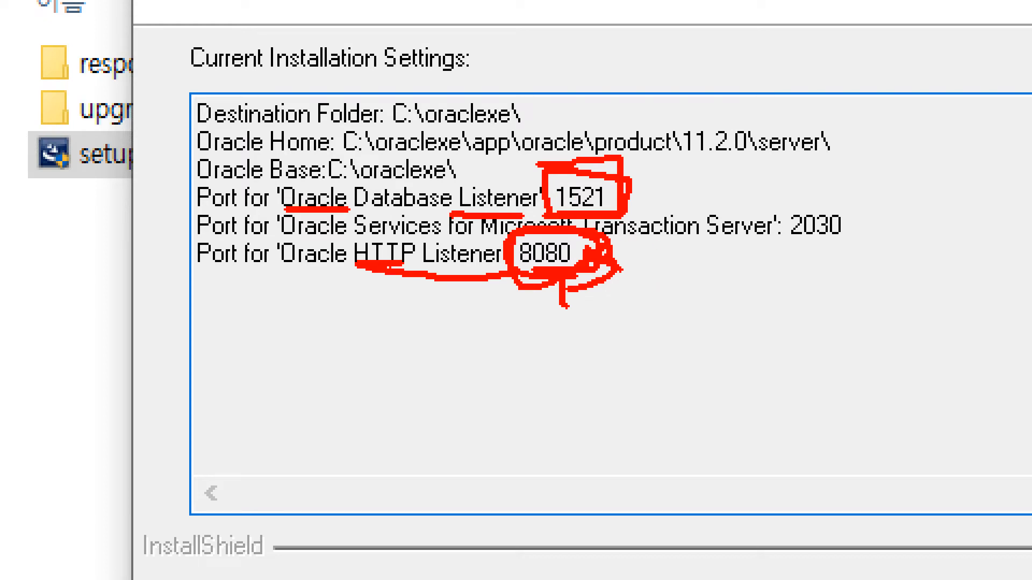
pyautogui.moveTo(613, 255)
pyautogui.mouseDown()
pyautogui.moveTo(678, 266)
pyautogui.moveTo(662, 294)
pyautogui.mouseUp()
pyautogui.moveTo(679, 236); pyautogui.dragTo(671, 248)
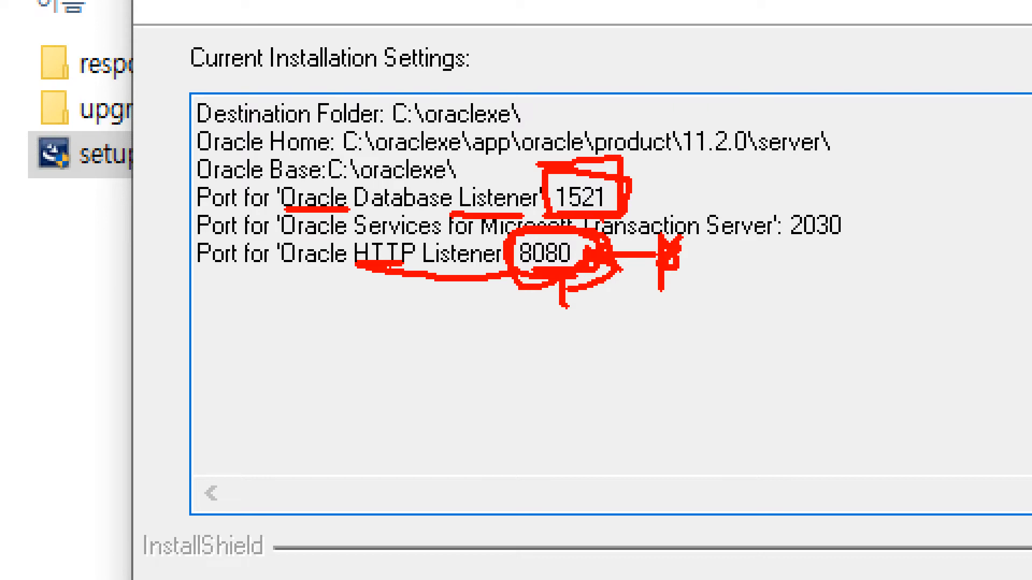
pyautogui.moveTo(665, 185)
pyautogui.mouseDown()
pyautogui.moveTo(649, 223)
pyautogui.moveTo(630, 202)
pyautogui.moveTo(668, 180)
pyautogui.moveTo(603, 188)
pyautogui.moveTo(645, 169)
pyautogui.mouseUp()
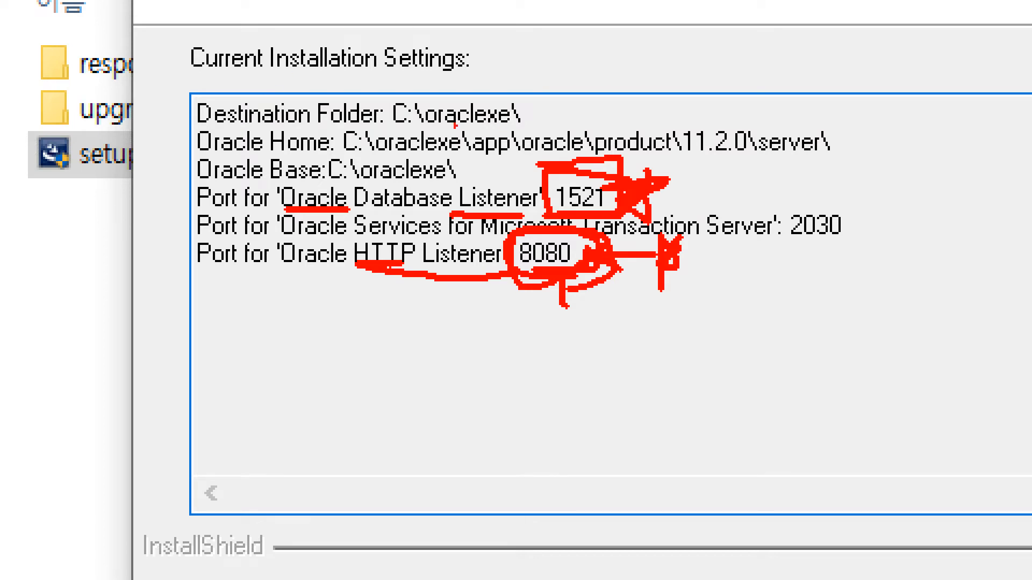
pyautogui.moveTo(407, 128); pyautogui.dragTo(522, 127)
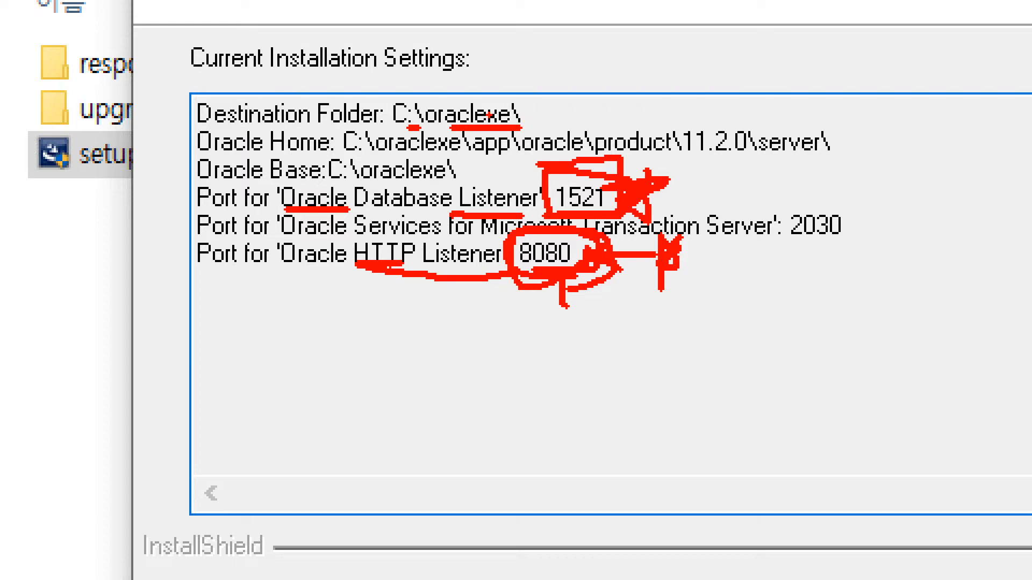
pyautogui.press('Escape')
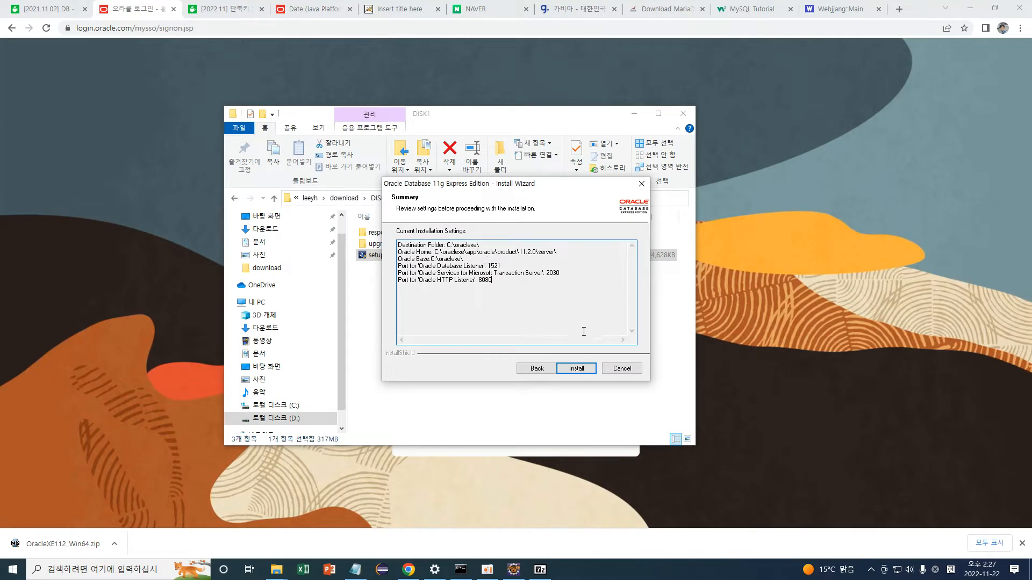
# Install Oracle Database 11g XE, close the completed wizard, and bring the Notepad notes forward.
pyautogui.click(582, 372)
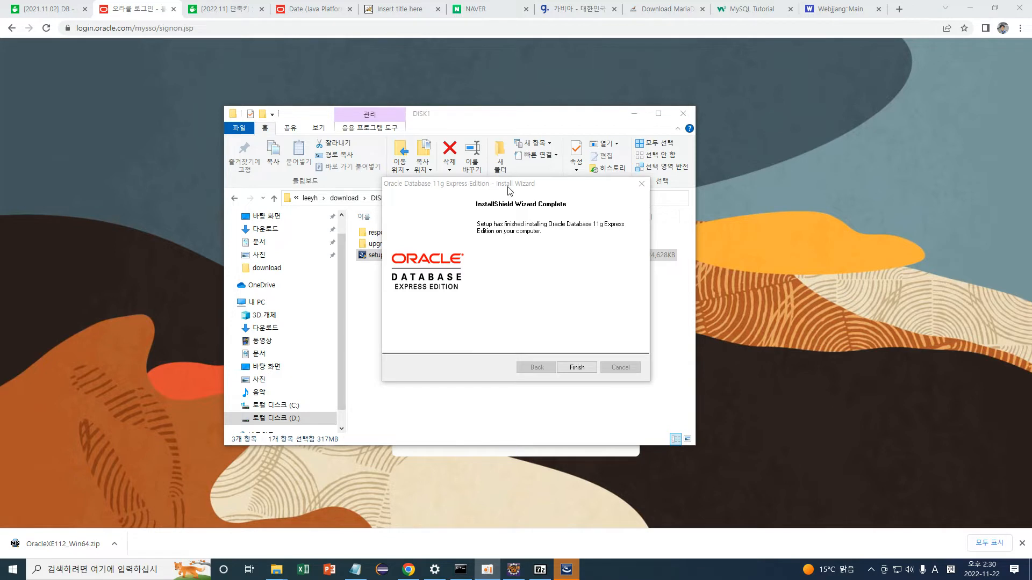
pyautogui.moveTo(508, 188); pyautogui.dragTo(454, 84)
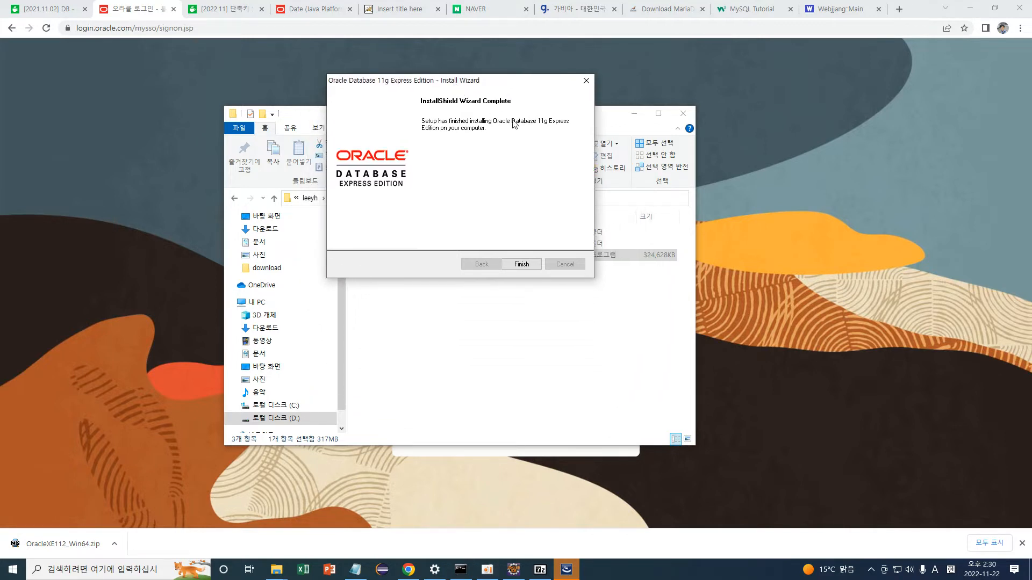
pyautogui.click(524, 270)
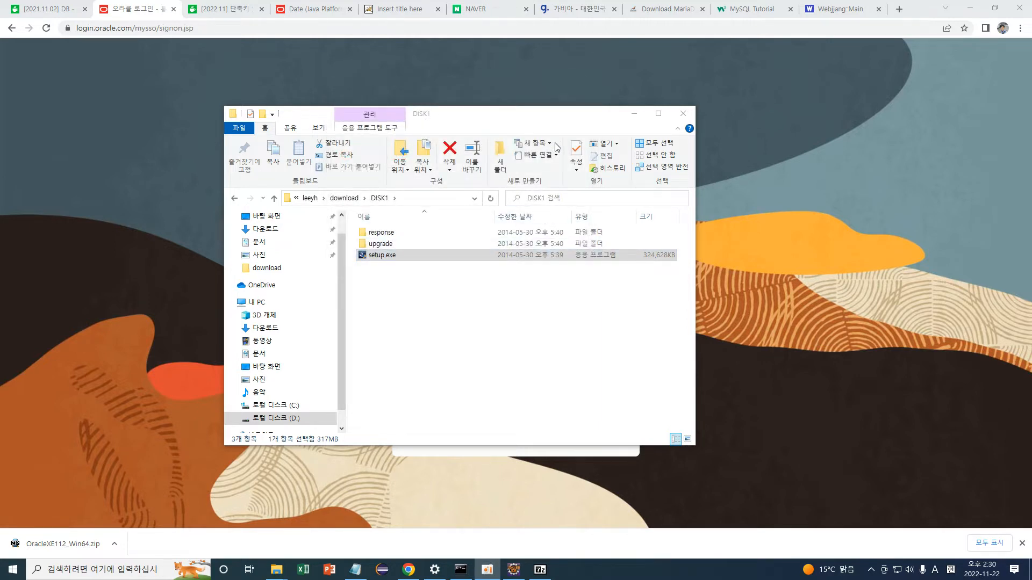
pyautogui.click(354, 570)
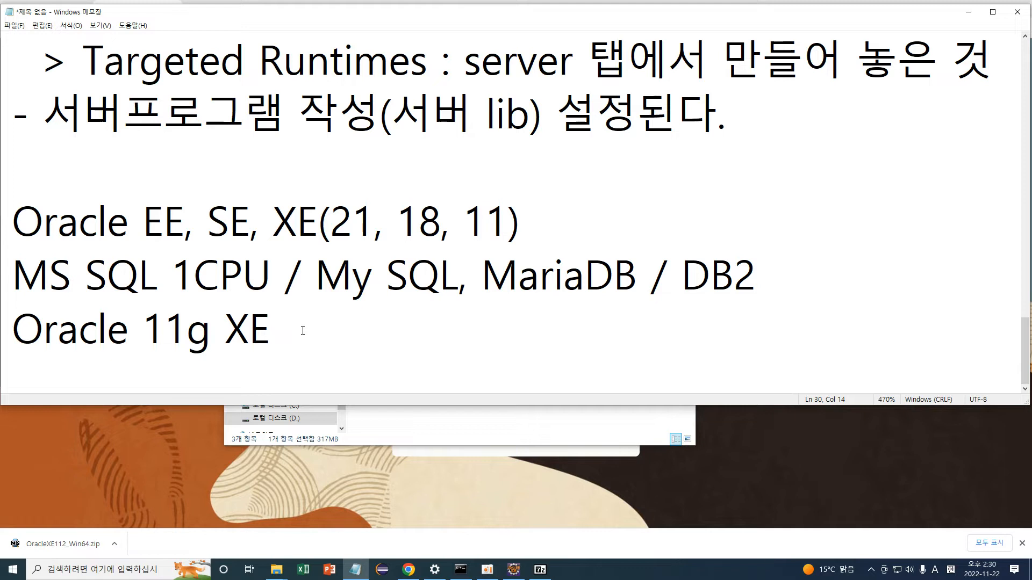
# Append ' - setup.exe' to the Oracle 11g XE line and add a Korean line '서비스 확인'.
pyautogui.write('- setup.exe')
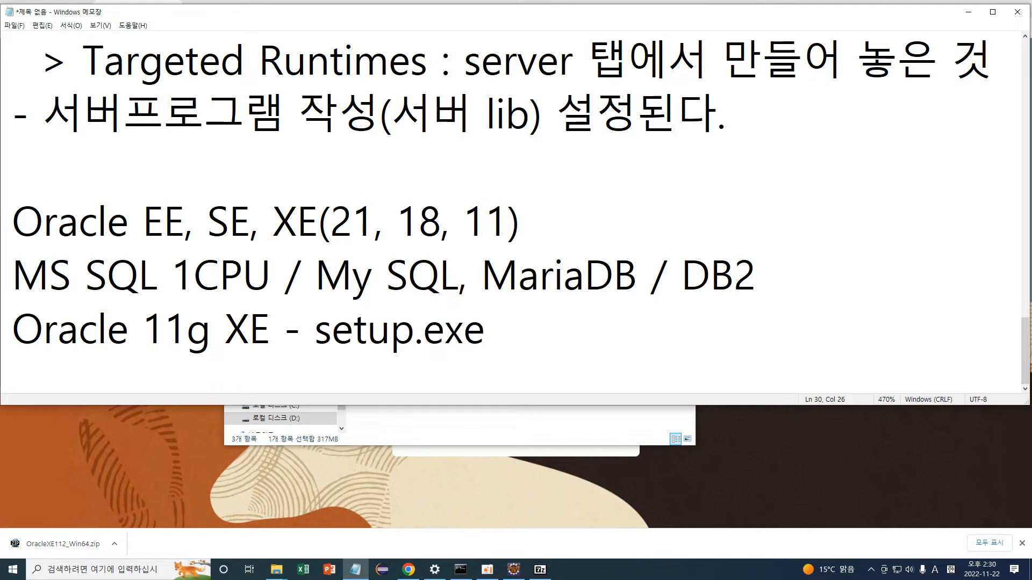
pyautogui.press('Return')
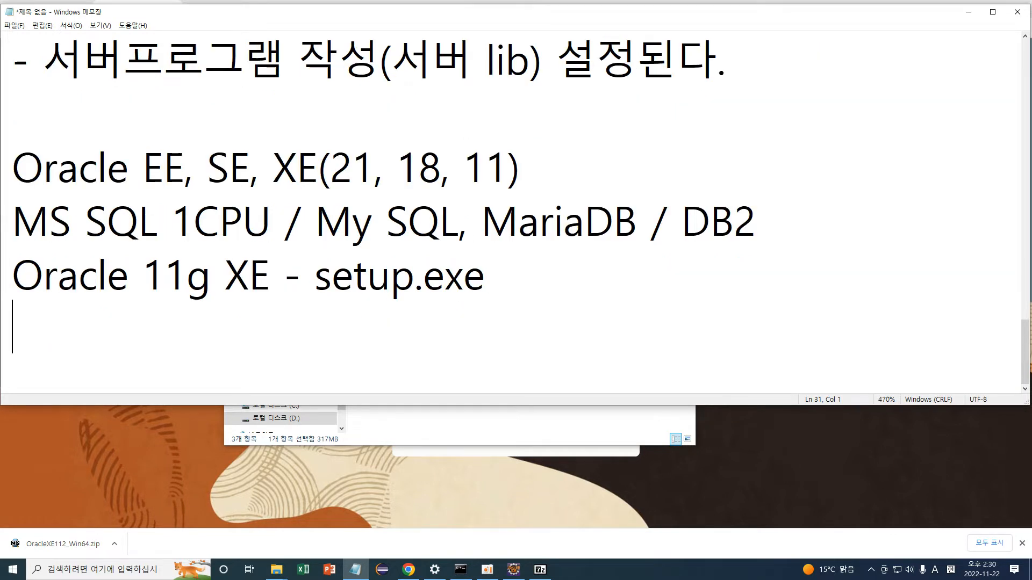
pyautogui.press('Hangul')
pyautogui.write('서비ㅅ')
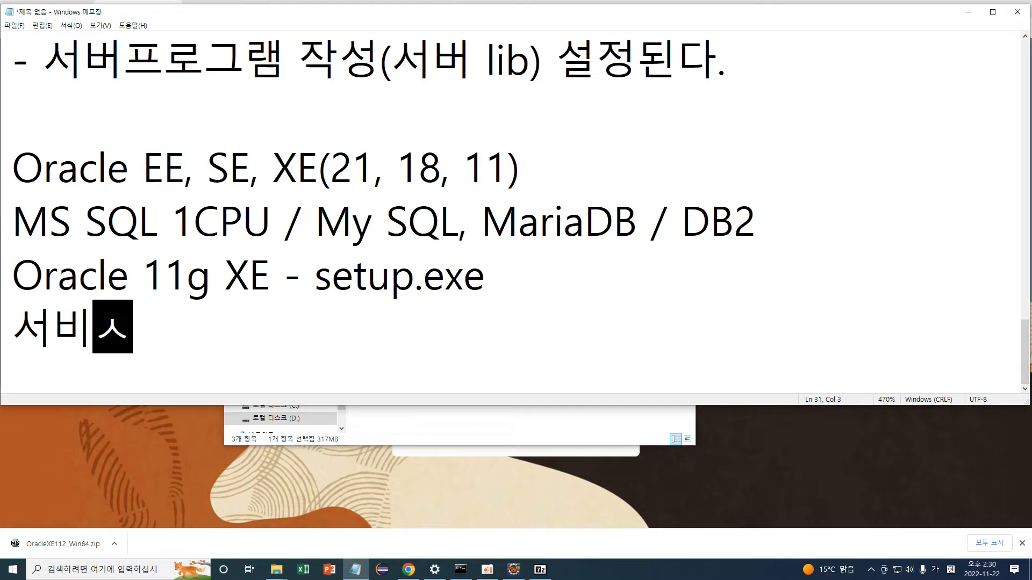
pyautogui.write('스 확인')
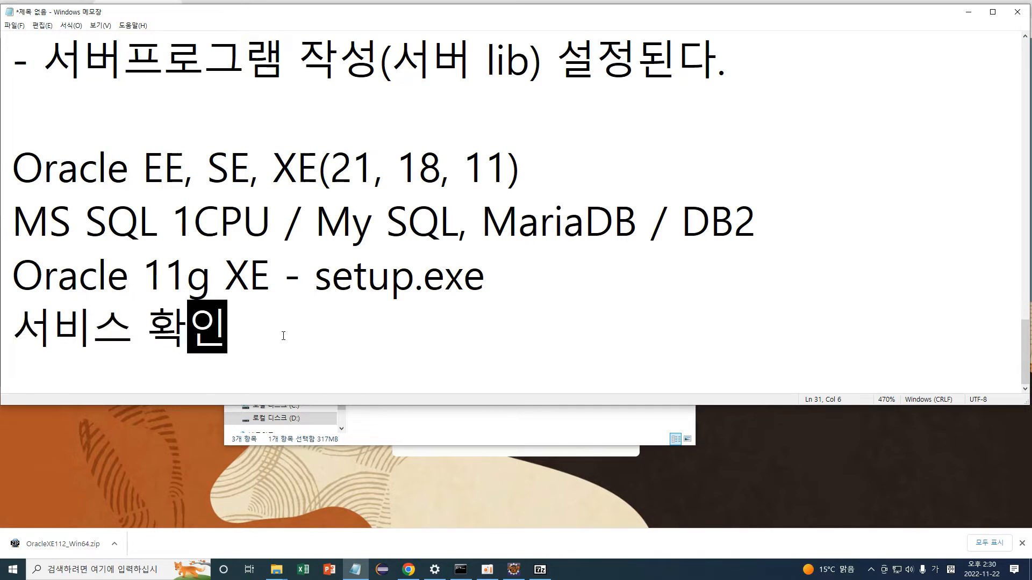
# Launch Task Manager from the taskbar, reposition it, and leave it in the detailed process view.
pyautogui.rightClick(592, 573)
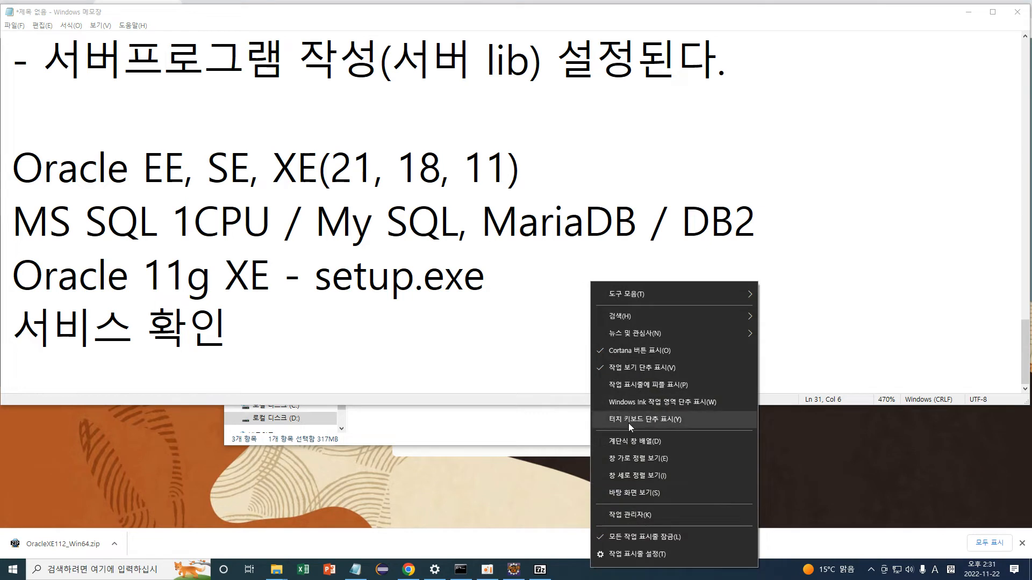
pyautogui.click(638, 514)
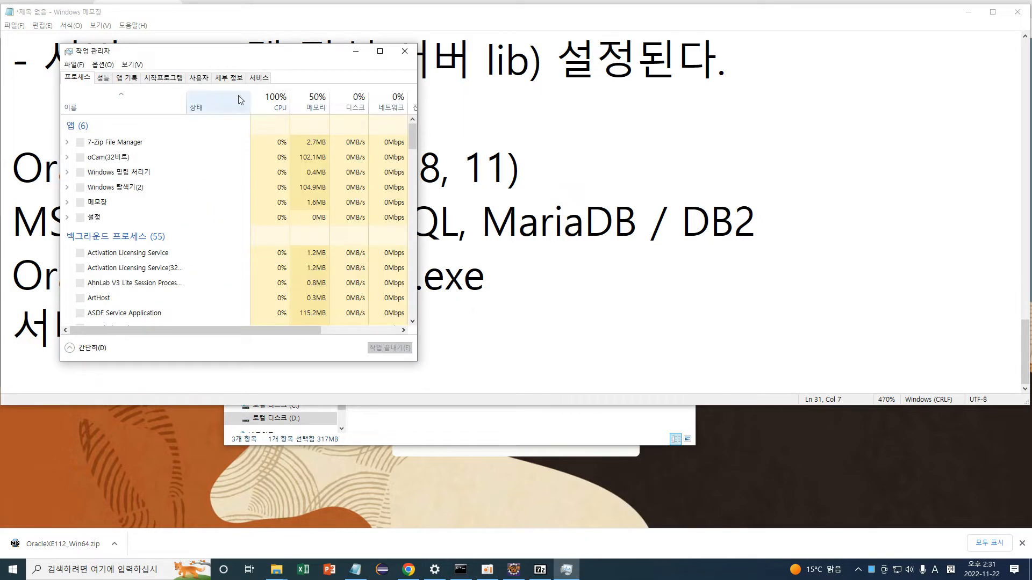
pyautogui.moveTo(228, 55); pyautogui.dragTo(542, 72)
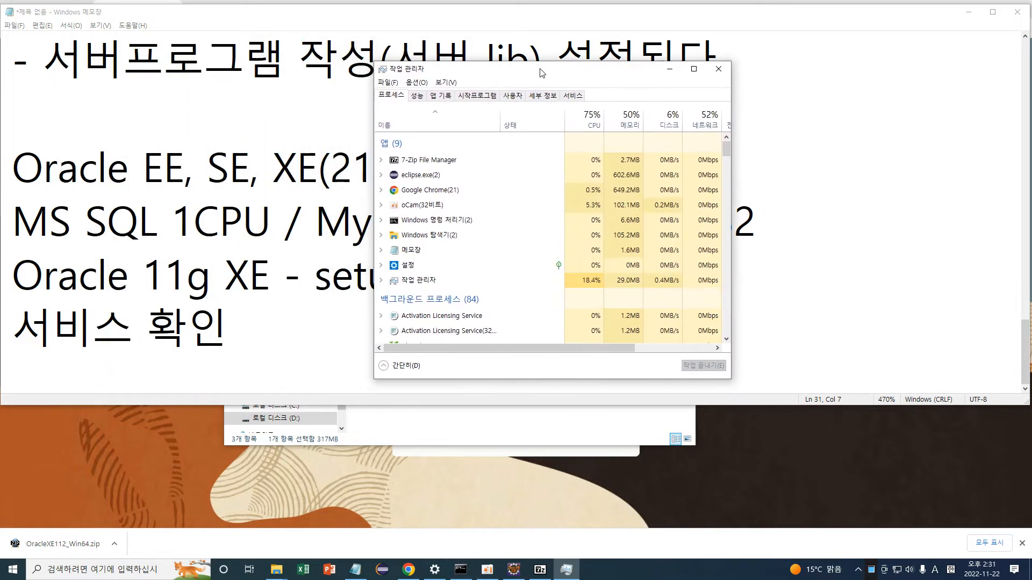
pyautogui.click(409, 368)
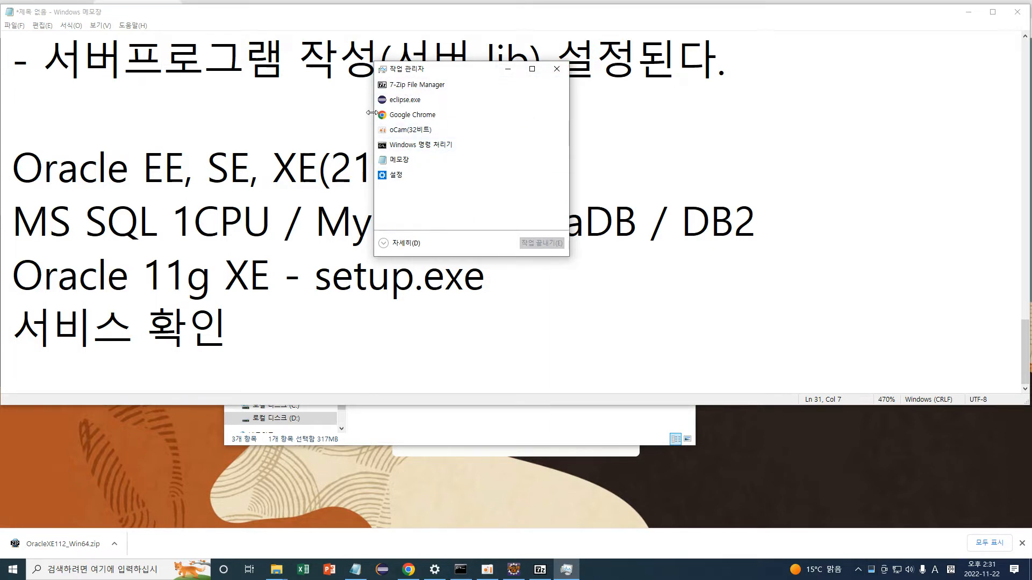
pyautogui.moveTo(436, 69); pyautogui.dragTo(359, 103)
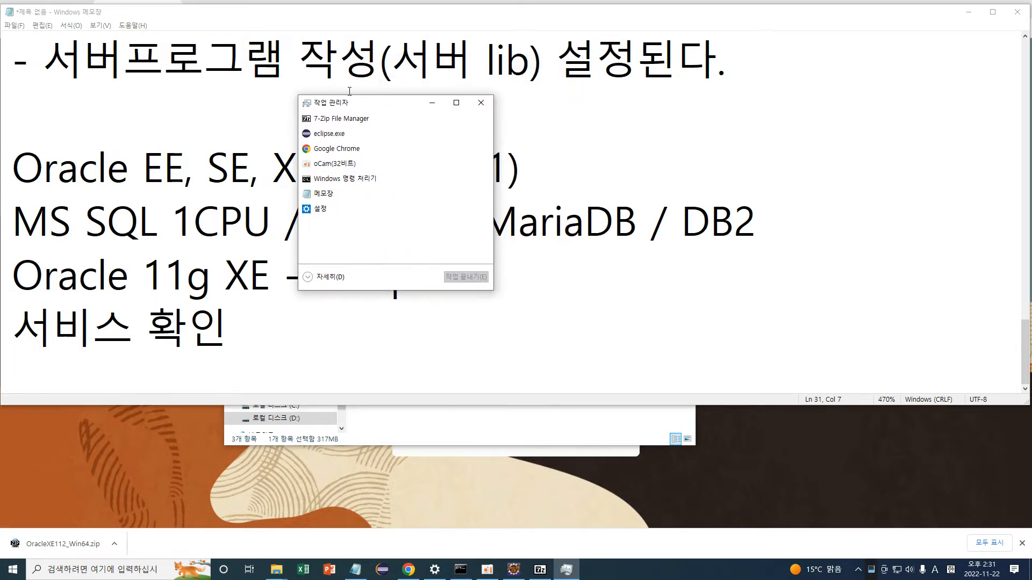
pyautogui.click(329, 277)
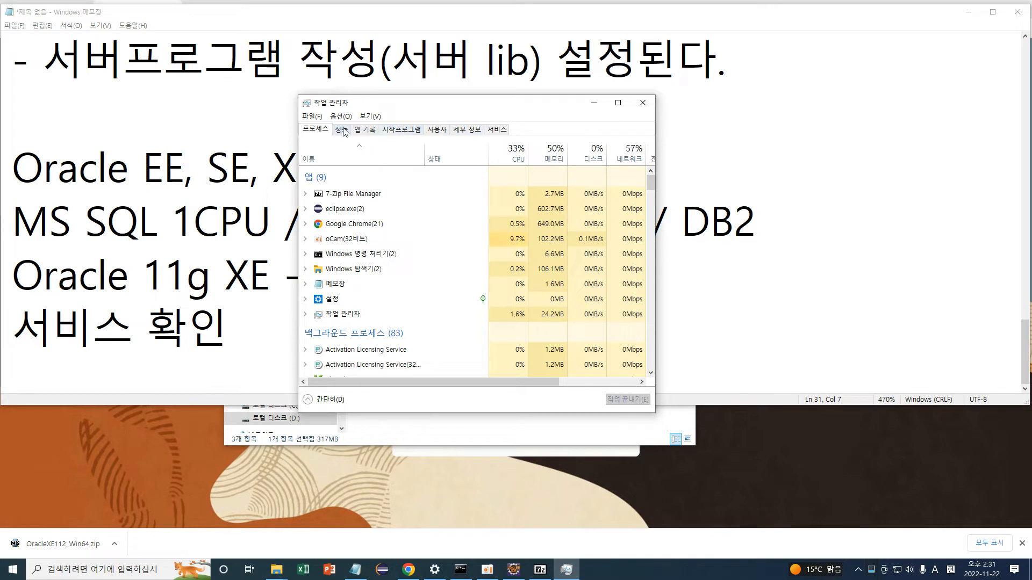
pyautogui.click(499, 130)
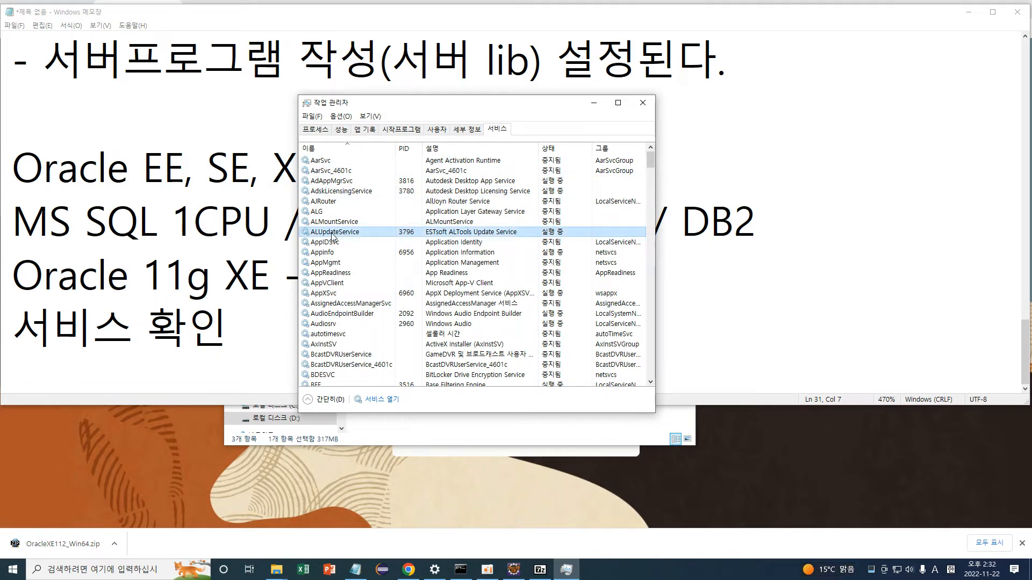
pyautogui.press('o')
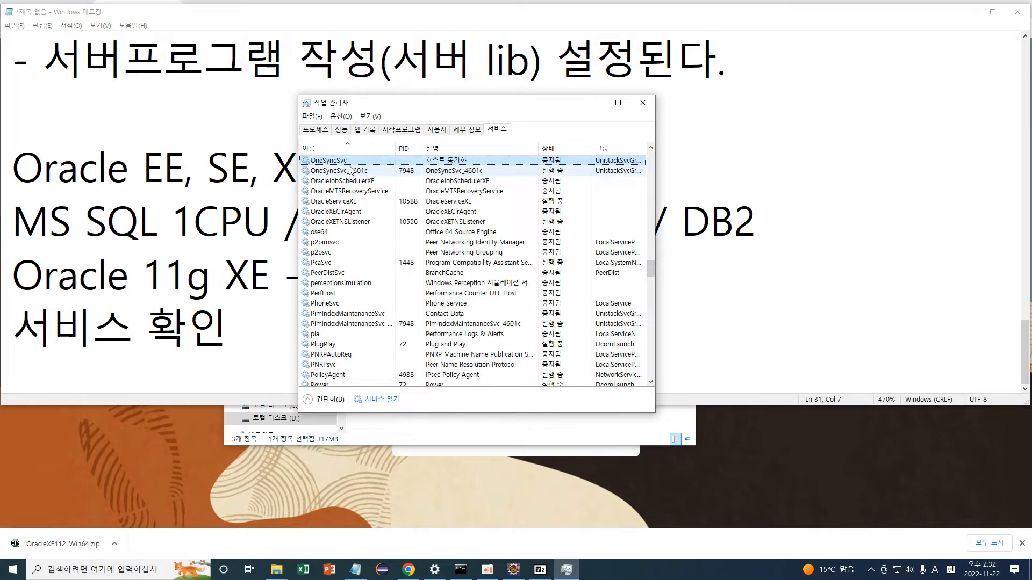
pyautogui.click(369, 206)
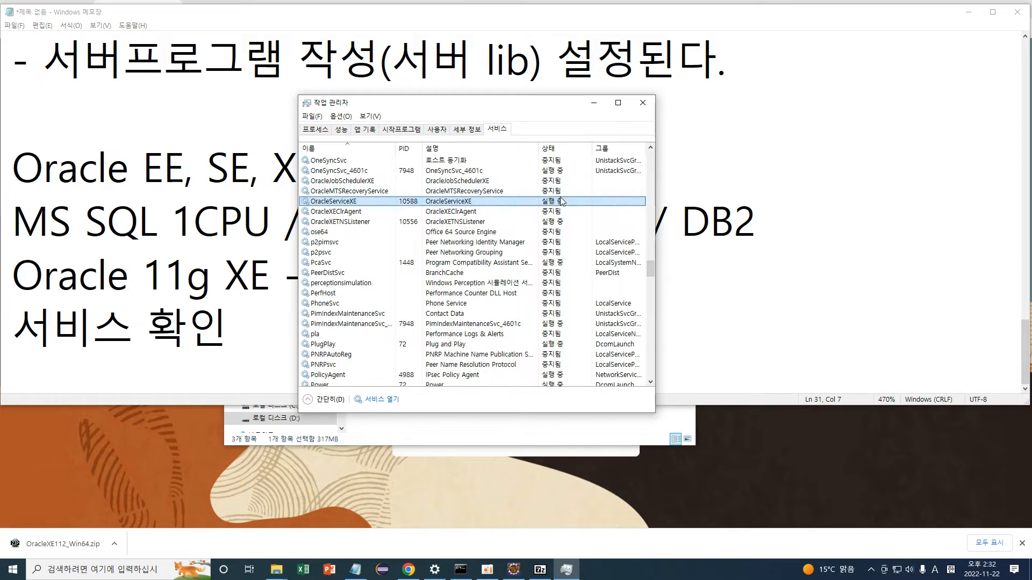
pyautogui.click(347, 225)
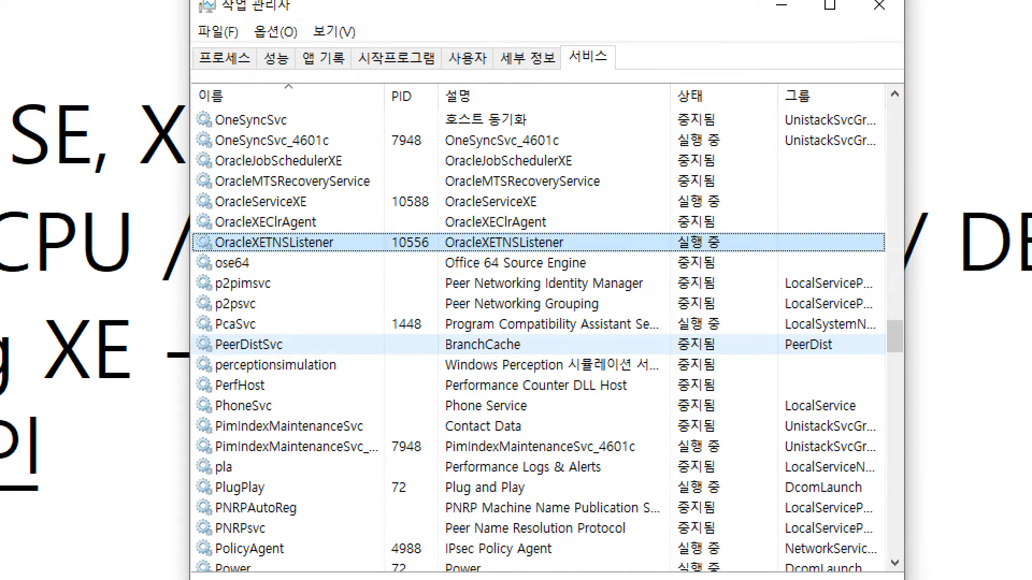
pyautogui.moveTo(177, 186)
pyautogui.mouseDown()
pyautogui.moveTo(363, 223)
pyautogui.moveTo(809, 214)
pyautogui.mouseUp()
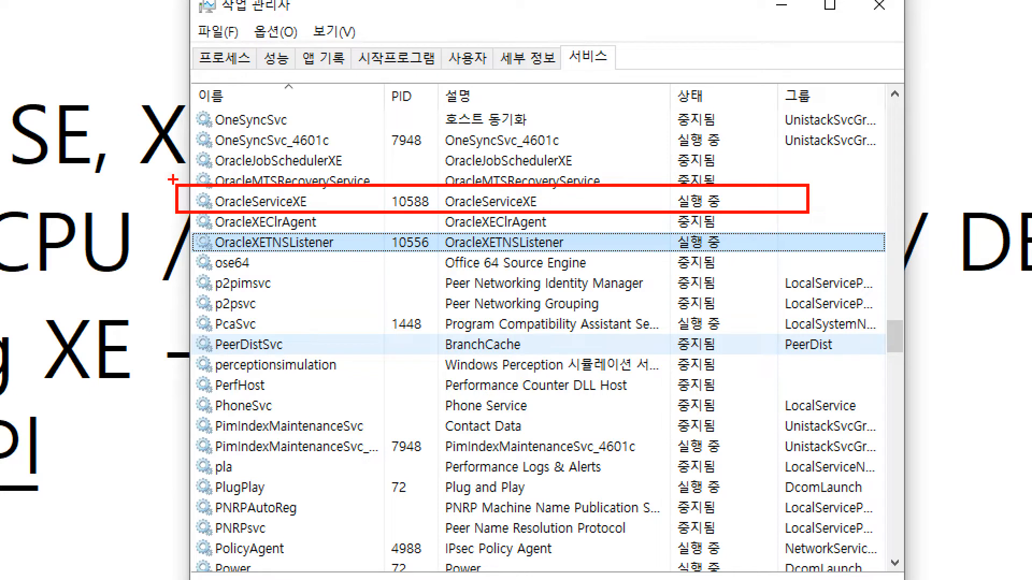
pyautogui.moveTo(107, 218)
pyautogui.mouseDown()
pyautogui.moveTo(143, 337)
pyautogui.moveTo(328, 302)
pyautogui.moveTo(343, 257)
pyautogui.moveTo(359, 275)
pyautogui.mouseUp()
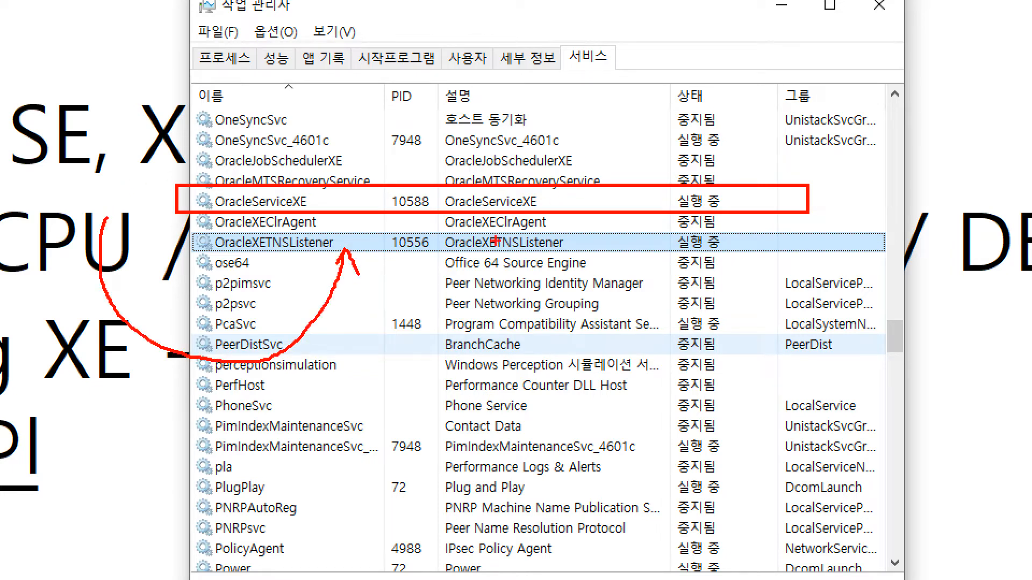
pyautogui.moveTo(606, 242)
pyautogui.mouseDown()
pyautogui.moveTo(635, 245)
pyautogui.moveTo(646, 214)
pyautogui.moveTo(630, 215)
pyautogui.mouseUp()
pyautogui.moveTo(182, 231)
pyautogui.mouseDown()
pyautogui.moveTo(231, 258)
pyautogui.moveTo(816, 253)
pyautogui.mouseUp()
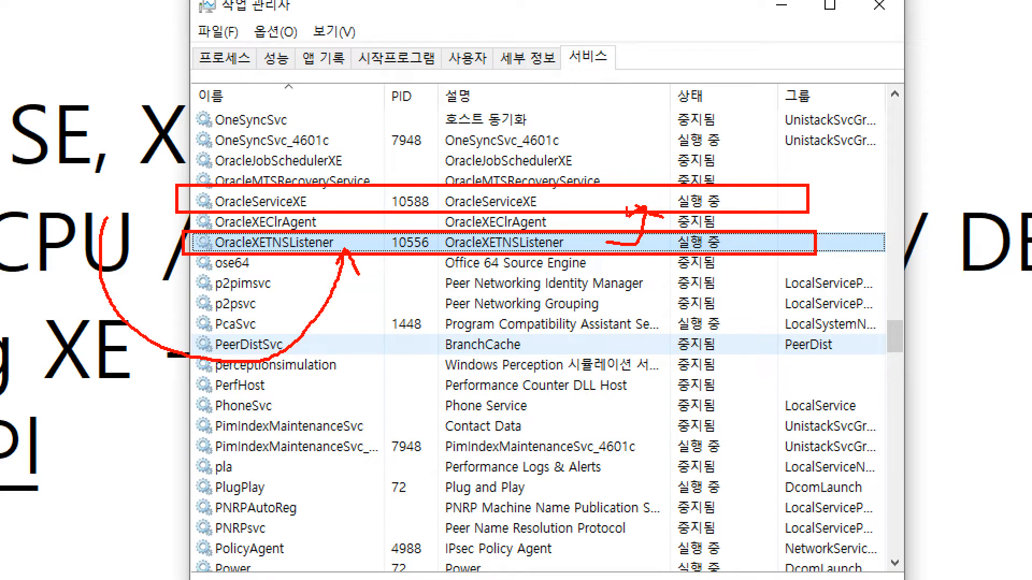
pyautogui.moveTo(713, 189); pyautogui.dragTo(698, 237)
pyautogui.moveTo(684, 243)
pyautogui.mouseDown()
pyautogui.moveTo(607, 333)
pyautogui.moveTo(622, 340)
pyautogui.mouseUp()
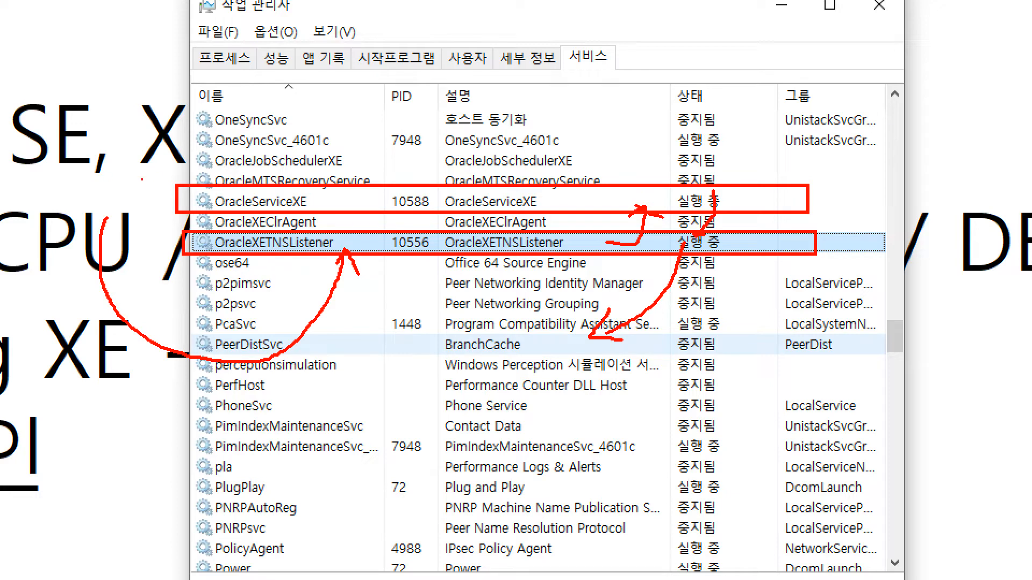
pyautogui.moveTo(205, 152); pyautogui.dragTo(193, 178)
pyautogui.moveTo(188, 189); pyautogui.dragTo(181, 206)
pyautogui.press('Escape')
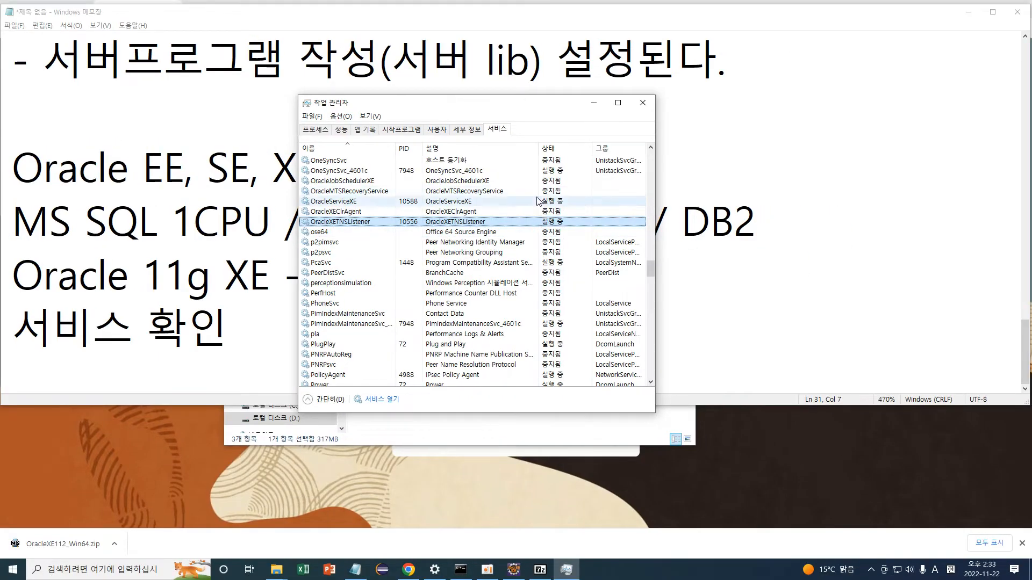
# Open the Services console from Task Manager, enlarge it, and select OracleServiceXE.
pyautogui.click(530, 202)
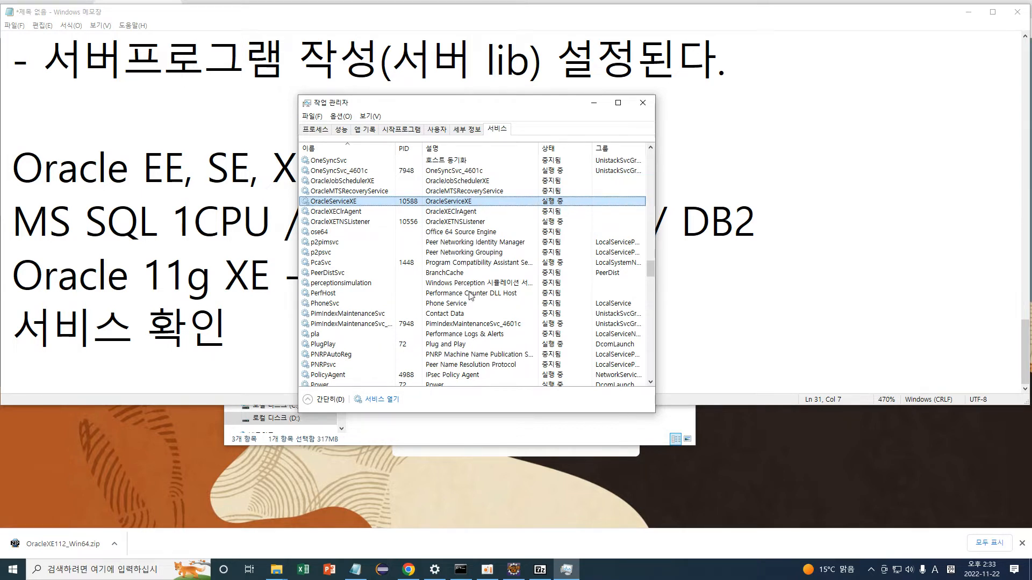
pyautogui.click(382, 400)
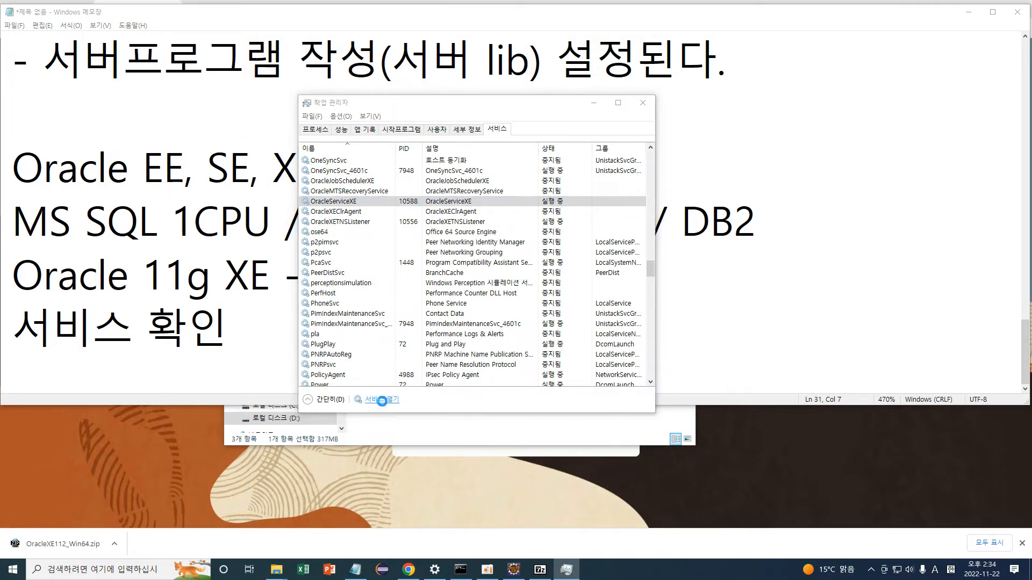
pyautogui.moveTo(414, 150); pyautogui.dragTo(634, 246)
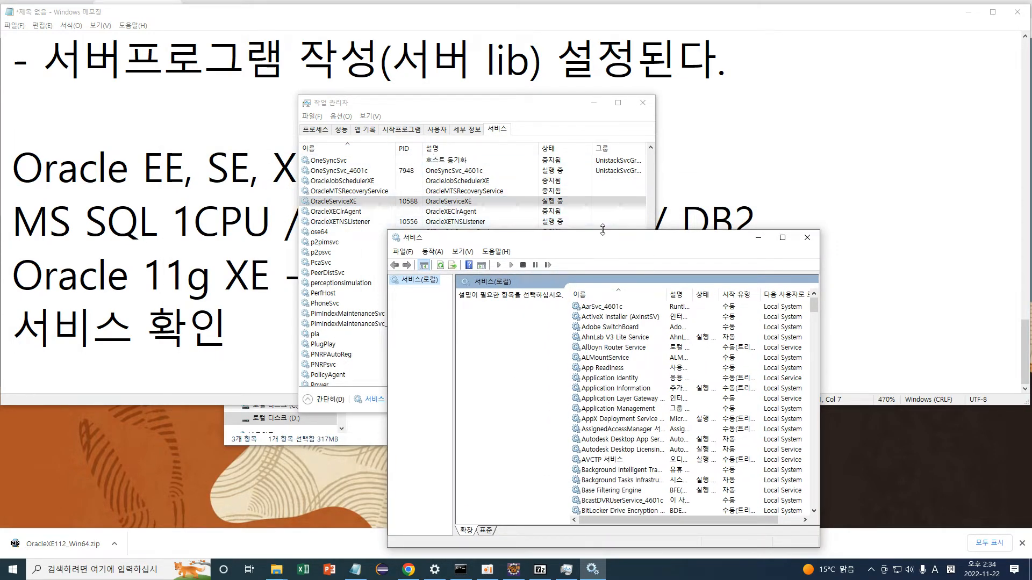
pyautogui.moveTo(639, 242); pyautogui.dragTo(370, 69)
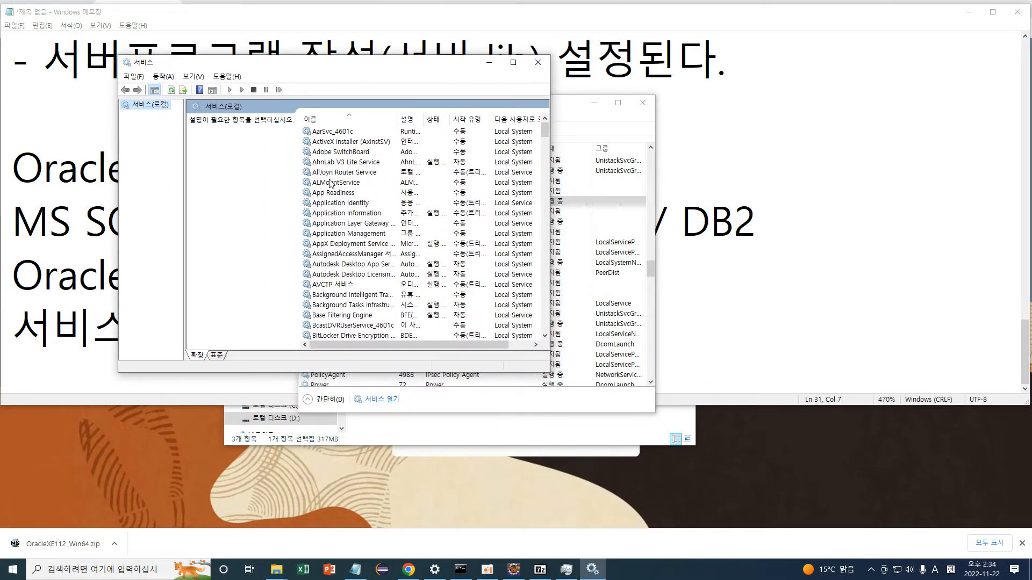
pyautogui.click(330, 185)
pyautogui.press('o')
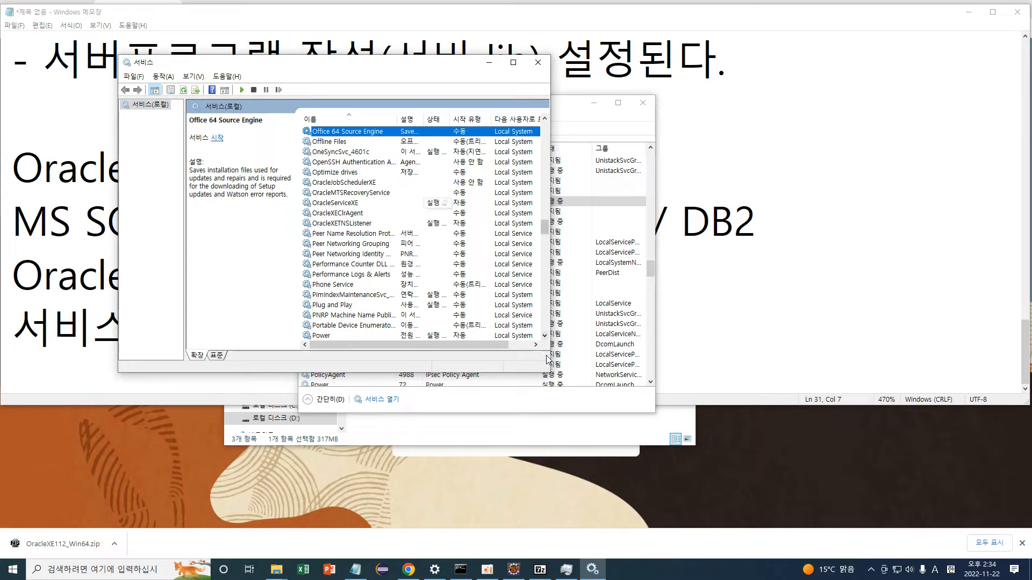
pyautogui.moveTo(549, 372); pyautogui.dragTo(613, 420)
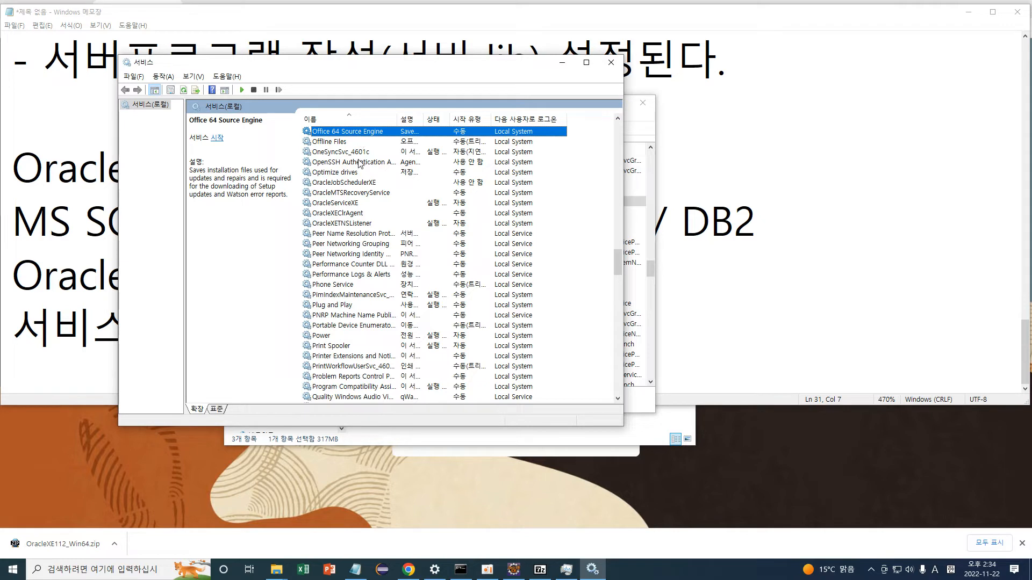
pyautogui.click(343, 204)
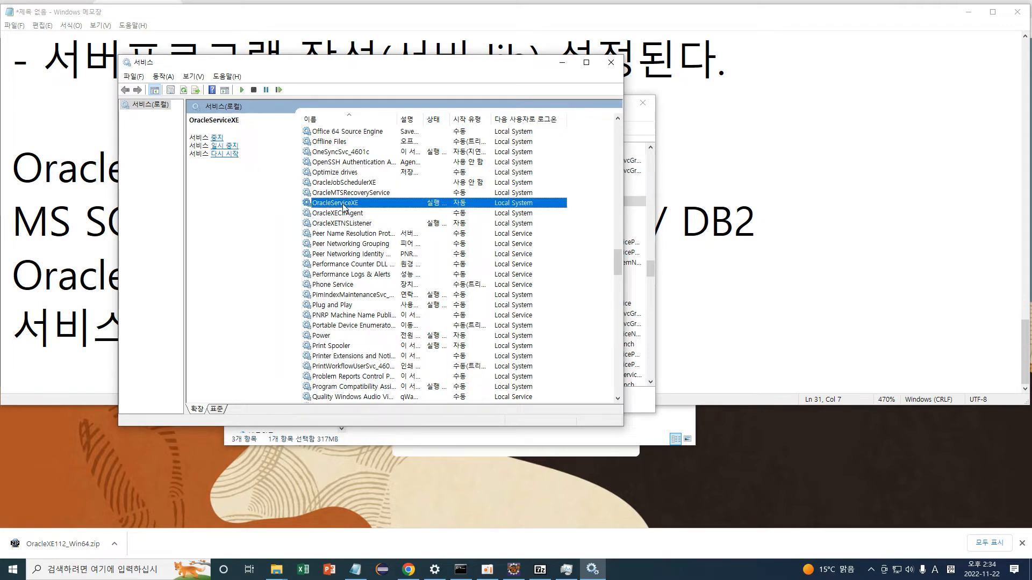
# Set OracleServiceXE's startup type to Manual and circle both Oracle startup types in red.
pyautogui.rightClick(467, 207)
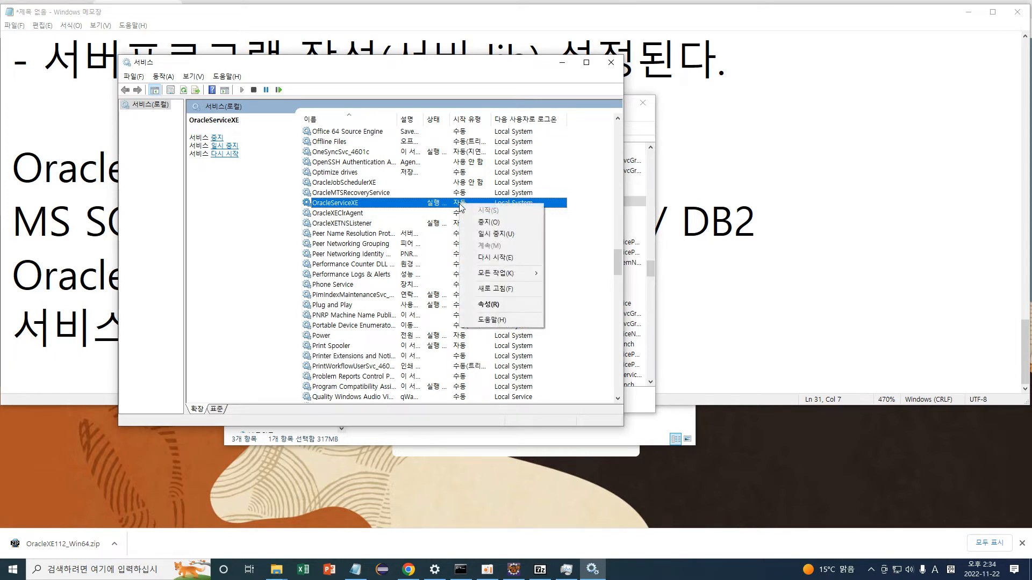
pyautogui.click(489, 305)
pyautogui.moveTo(375, 108); pyautogui.dragTo(681, 68)
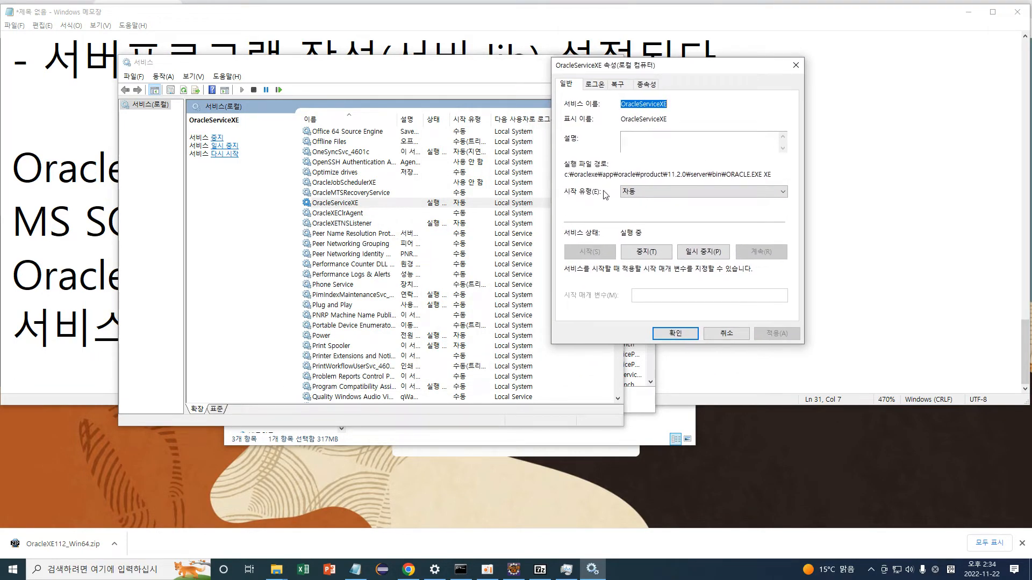
pyautogui.click(645, 194)
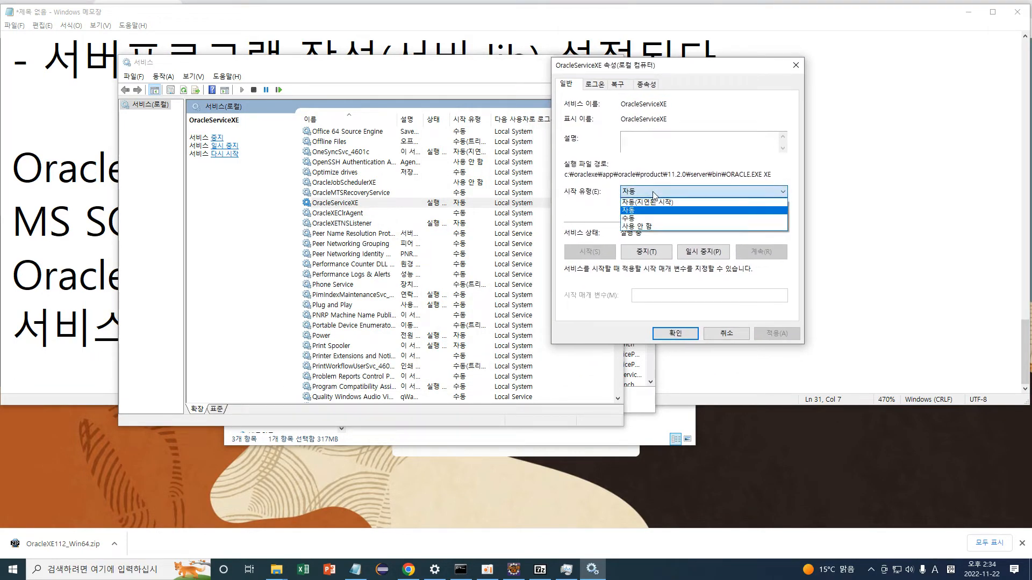
pyautogui.click(643, 219)
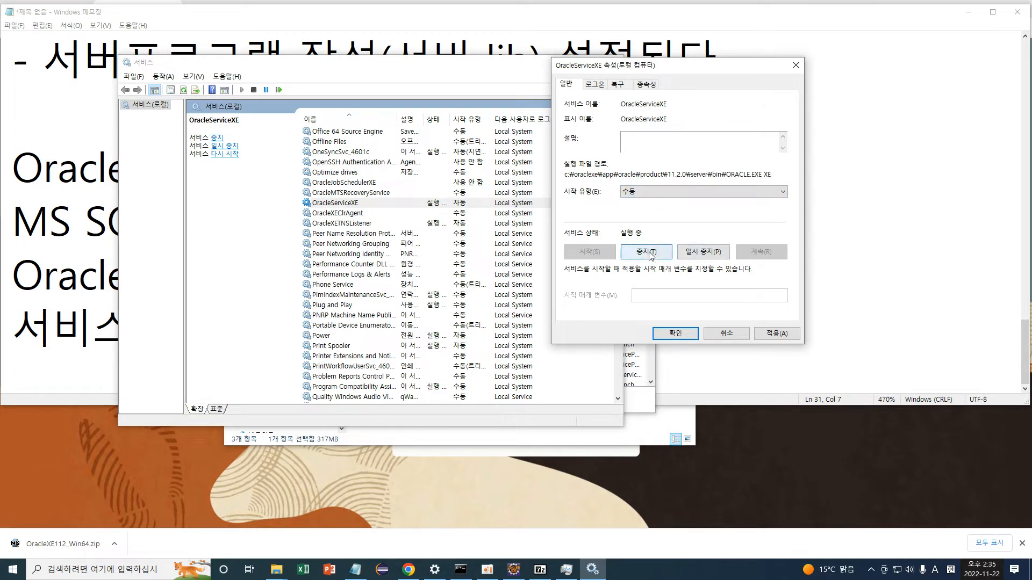
pyautogui.click(640, 194)
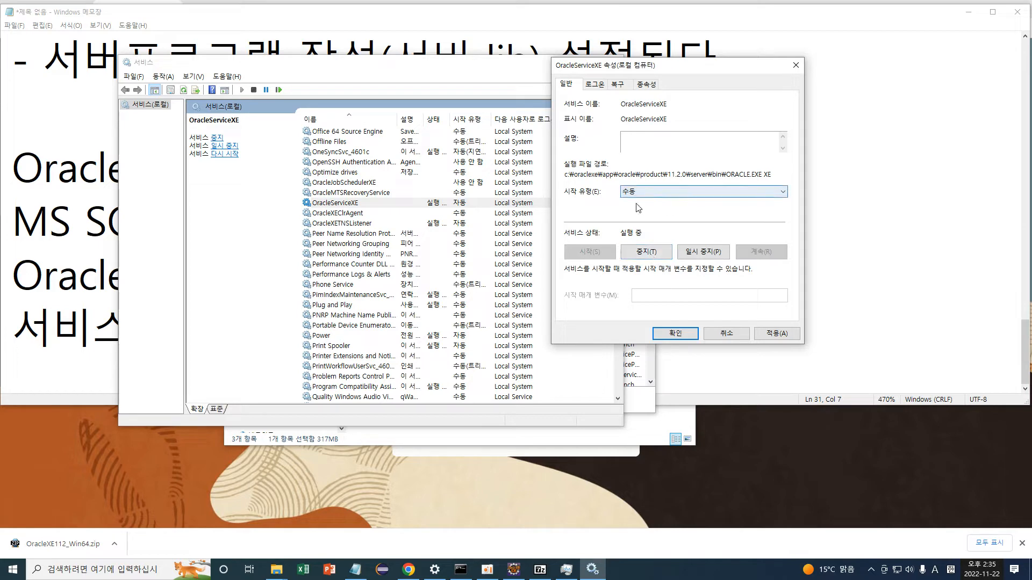
pyautogui.click(785, 334)
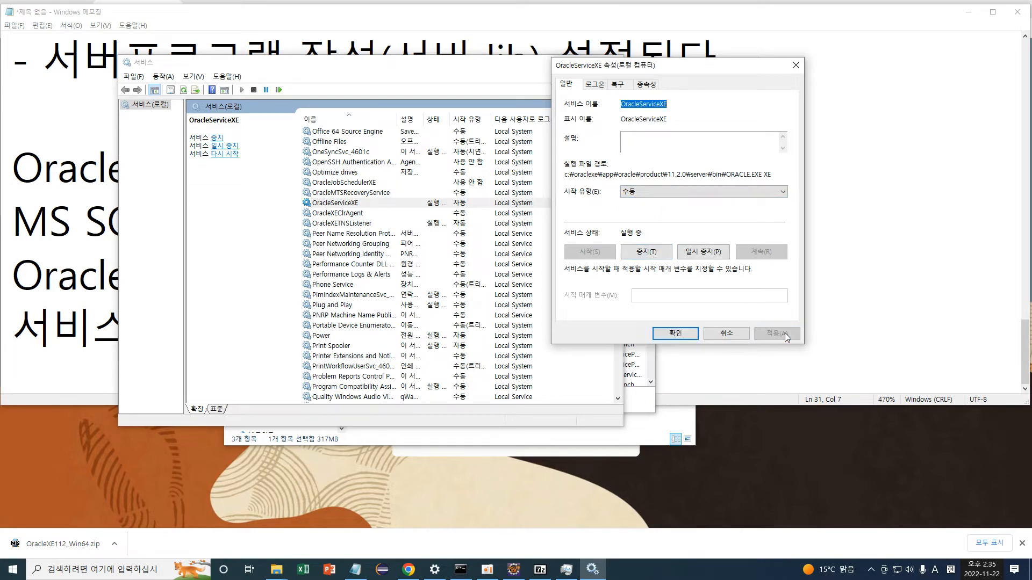
pyautogui.click(674, 334)
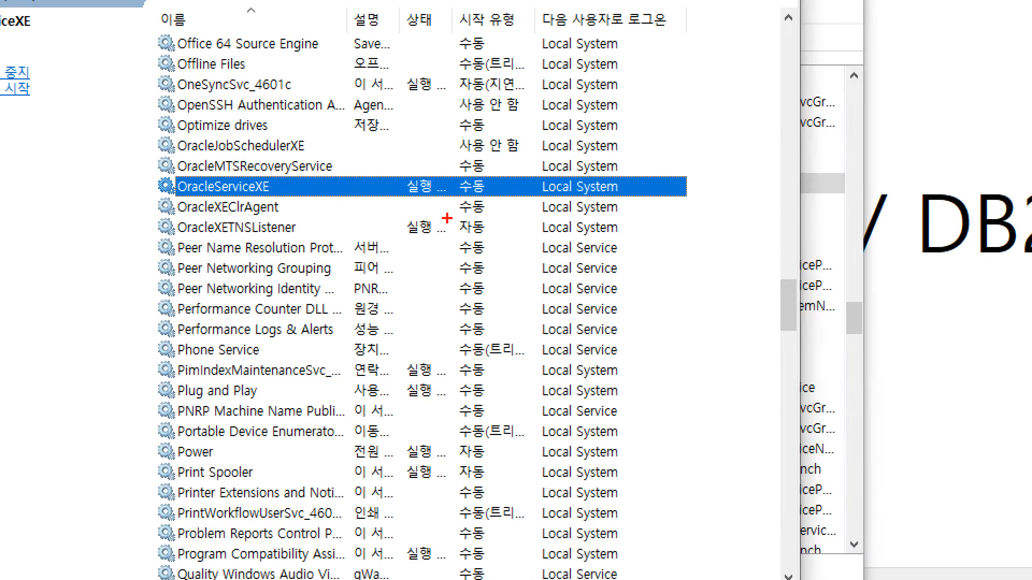
pyautogui.moveTo(492, 203)
pyautogui.mouseDown()
pyautogui.moveTo(467, 199)
pyautogui.moveTo(455, 171)
pyautogui.moveTo(507, 192)
pyautogui.moveTo(475, 203)
pyautogui.mouseUp()
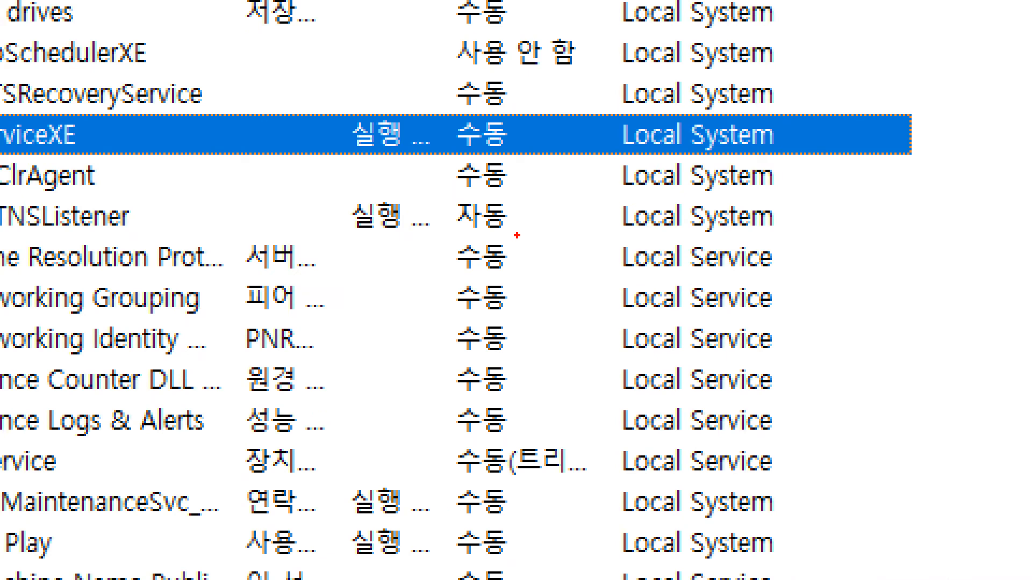
pyautogui.moveTo(480, 230); pyautogui.dragTo(489, 207)
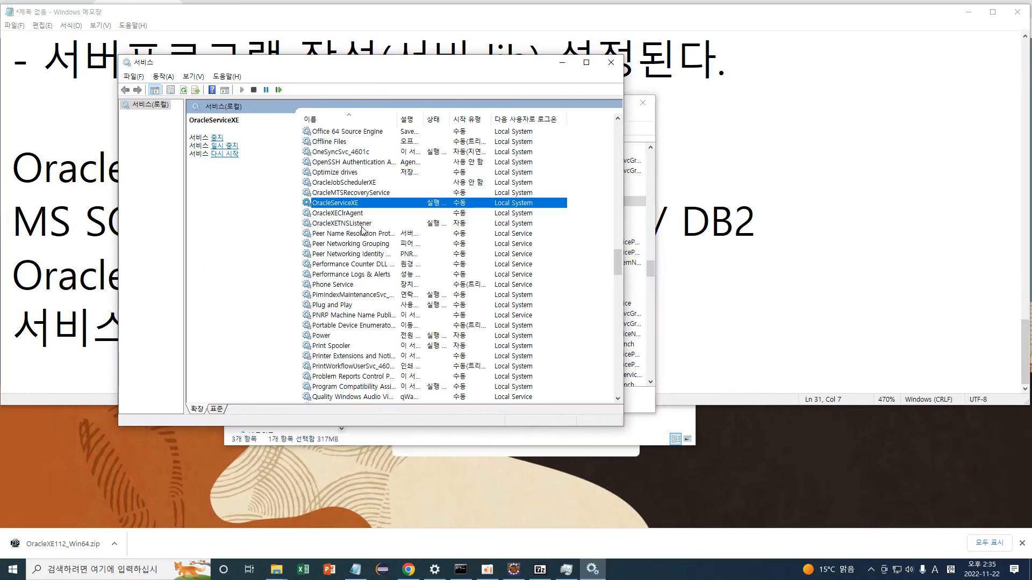
# Set OracleXETNSListener's startup type to Manual, circle both Manual entries, and close Services.
pyautogui.click(91, 232)
pyautogui.rightClick(364, 225)
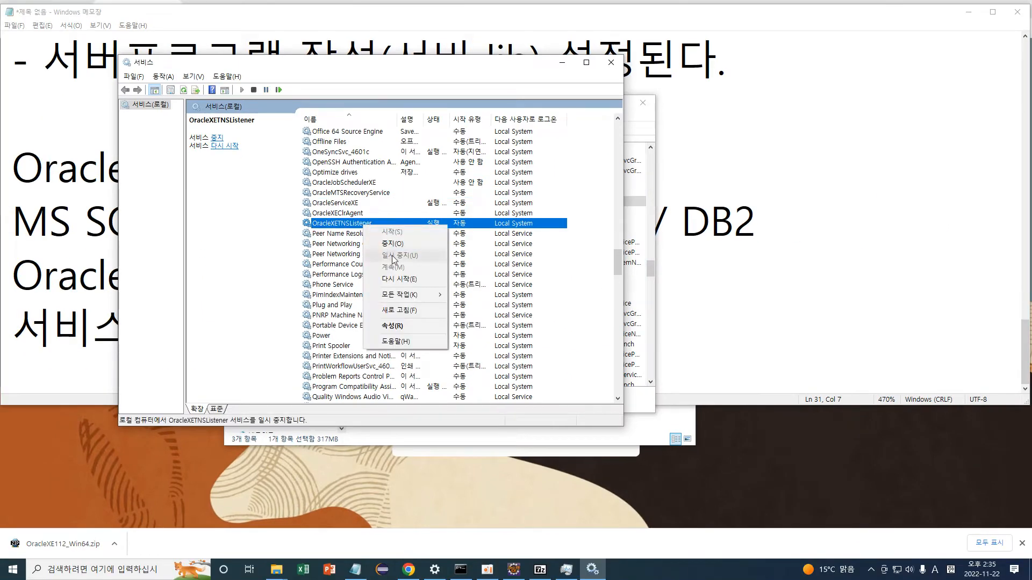
pyautogui.click(413, 325)
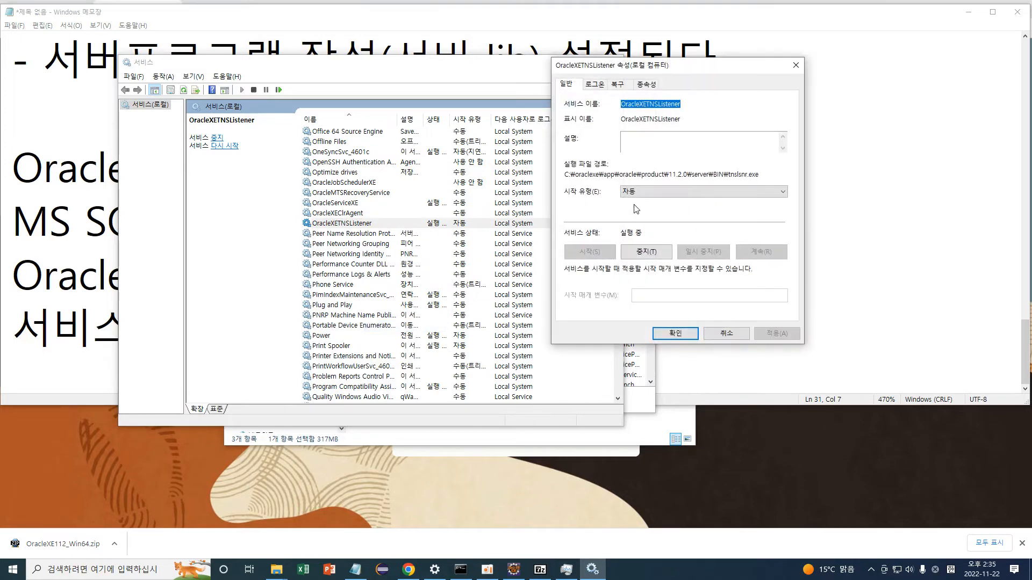
pyautogui.click(640, 192)
pyautogui.click(649, 218)
pyautogui.click(669, 333)
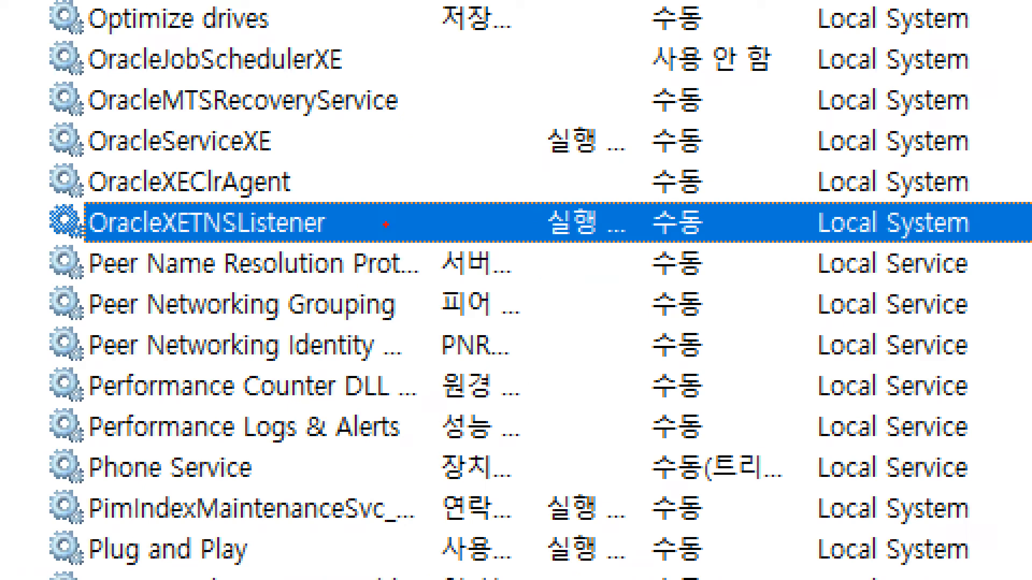
pyautogui.moveTo(728, 247)
pyautogui.mouseDown()
pyautogui.moveTo(639, 258)
pyautogui.moveTo(704, 246)
pyautogui.moveTo(675, 262)
pyautogui.mouseUp()
pyautogui.moveTo(722, 137); pyautogui.dragTo(682, 101)
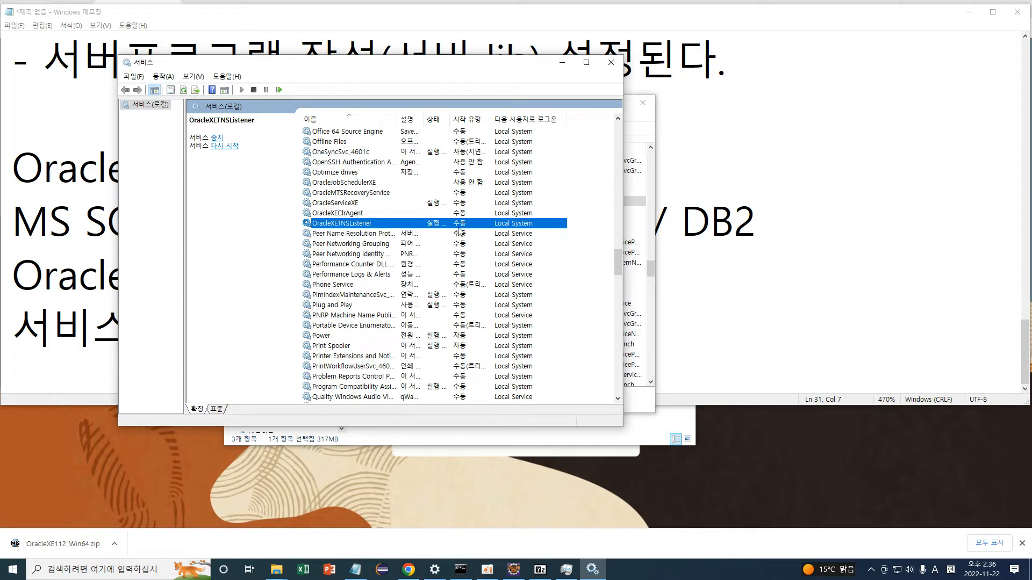
pyautogui.click(609, 64)
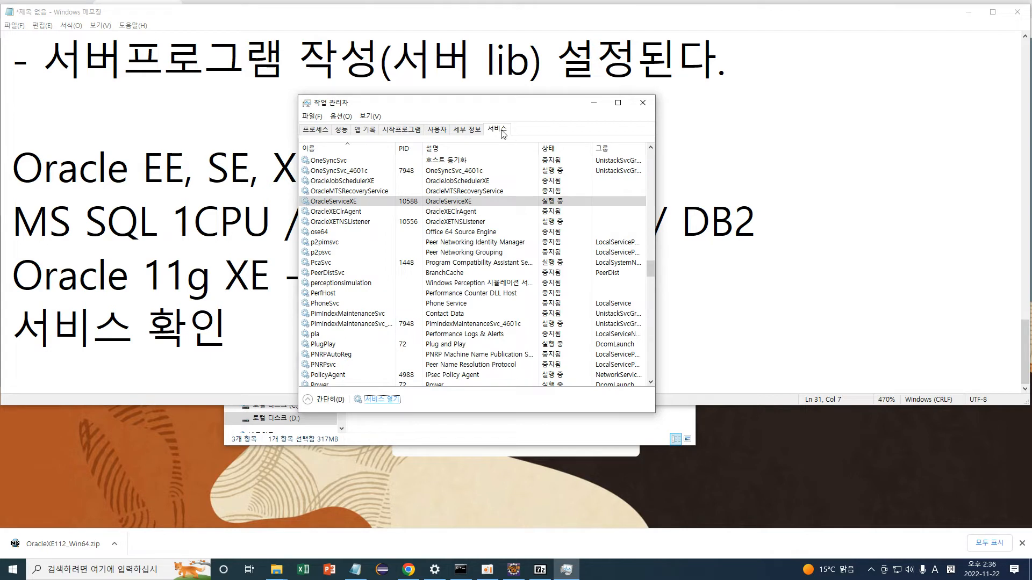
# Stop OracleServiceXE and OracleXETNSListener from Task Manager's Services tab.
pyautogui.rightClick(409, 203)
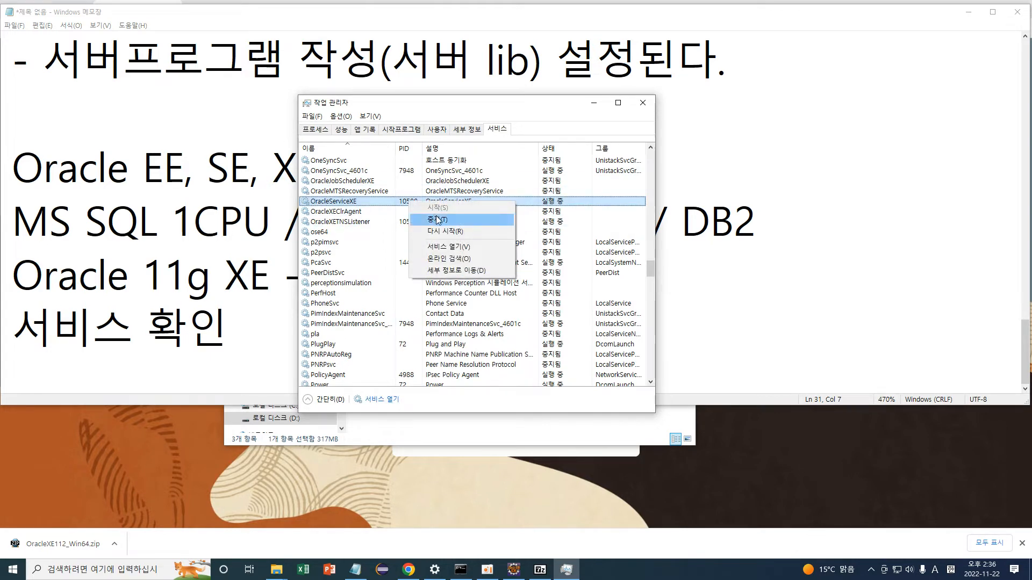
pyautogui.click(438, 220)
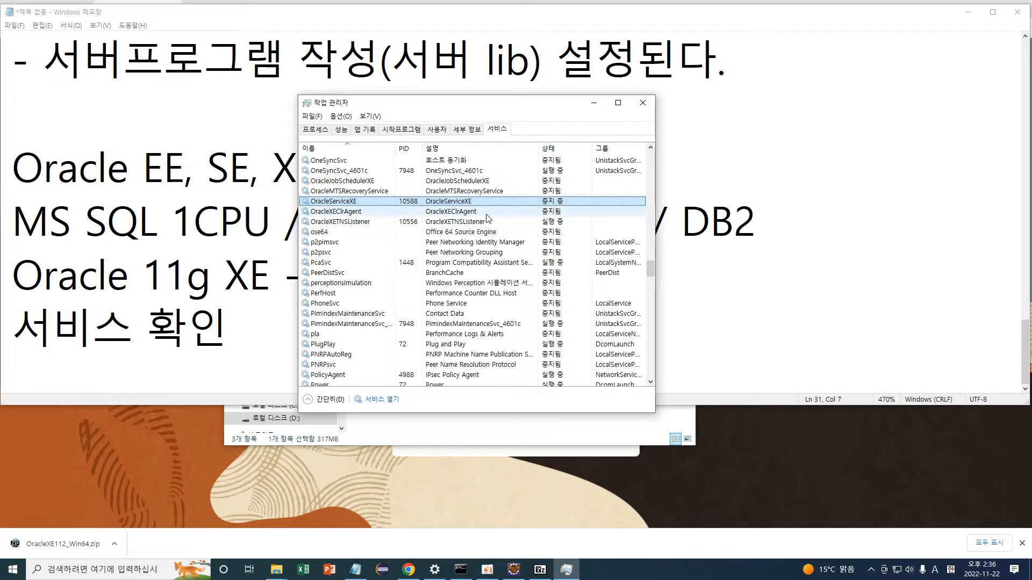
pyautogui.click(463, 224)
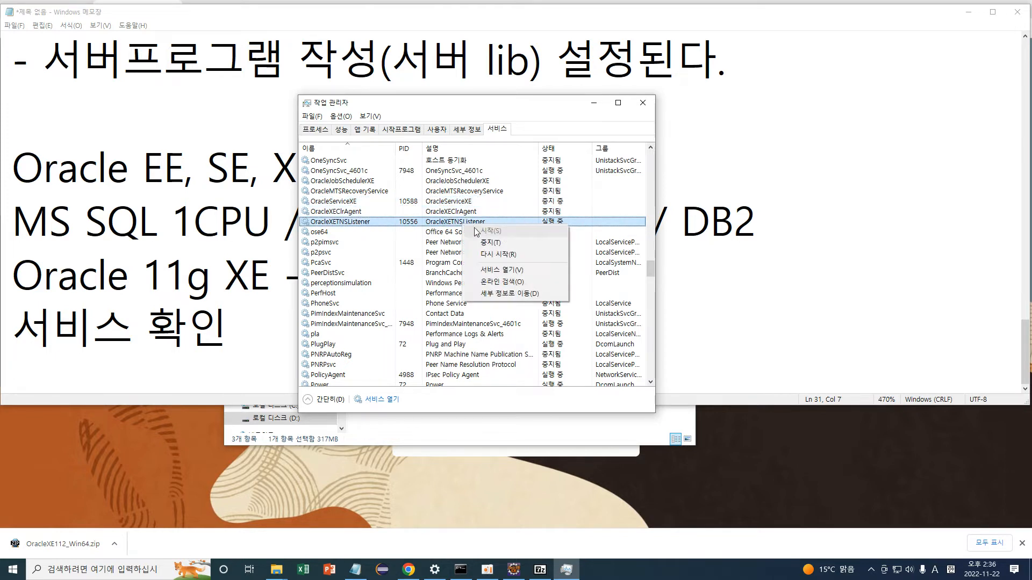
pyautogui.click(491, 242)
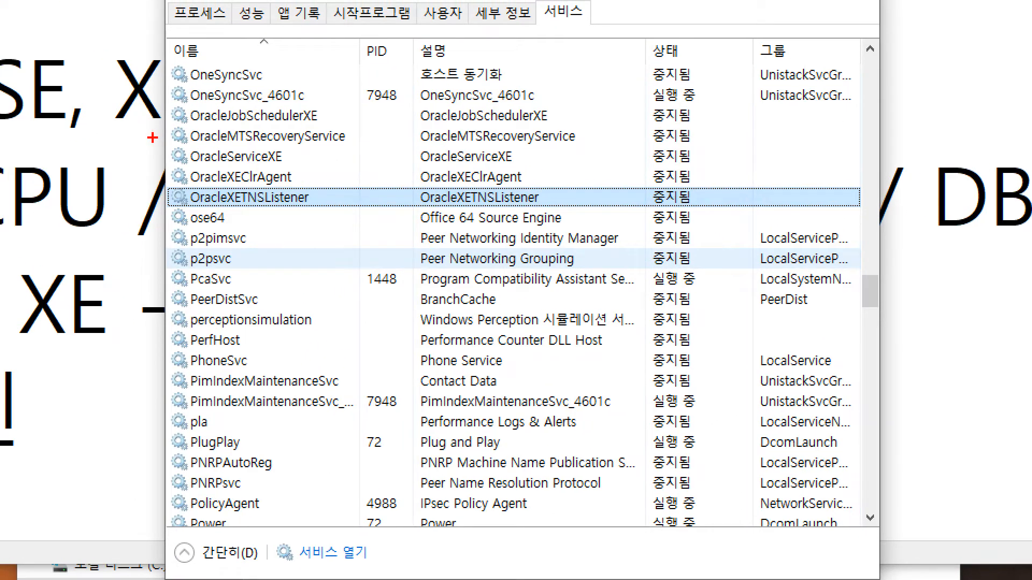
pyautogui.moveTo(153, 138)
pyautogui.mouseDown()
pyautogui.moveTo(393, 164)
pyautogui.moveTo(749, 167)
pyautogui.moveTo(714, 157)
pyautogui.mouseUp()
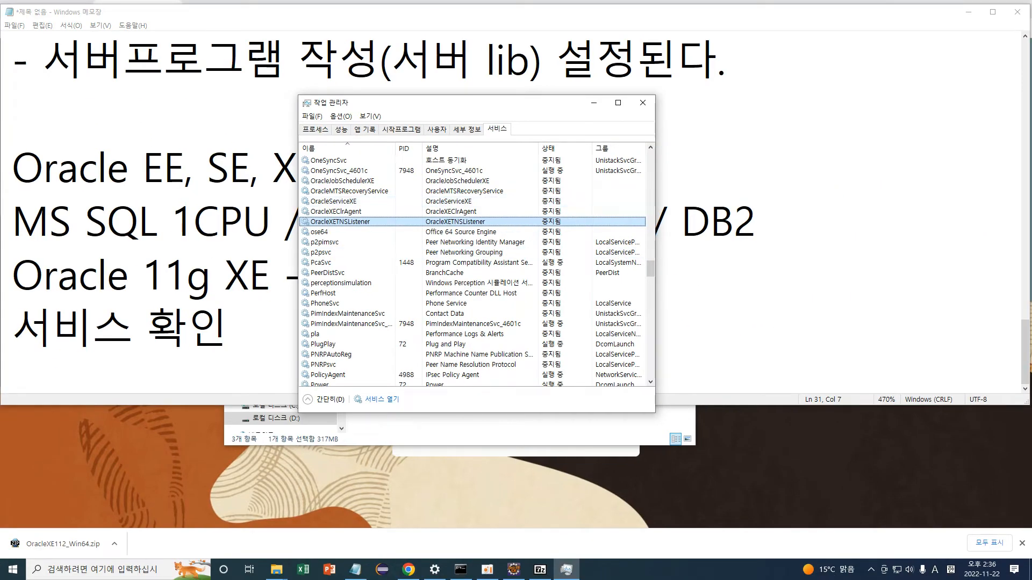
# Review the Oracle services without changes, then close Task Manager and reopen it from the taskbar.
pyautogui.rightClick(630, 566)
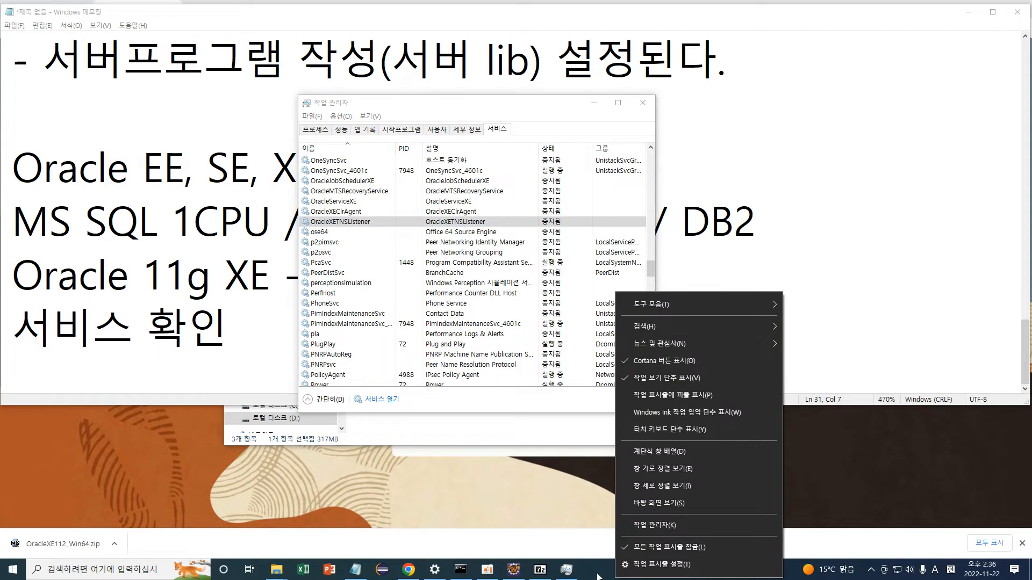
pyautogui.click(499, 128)
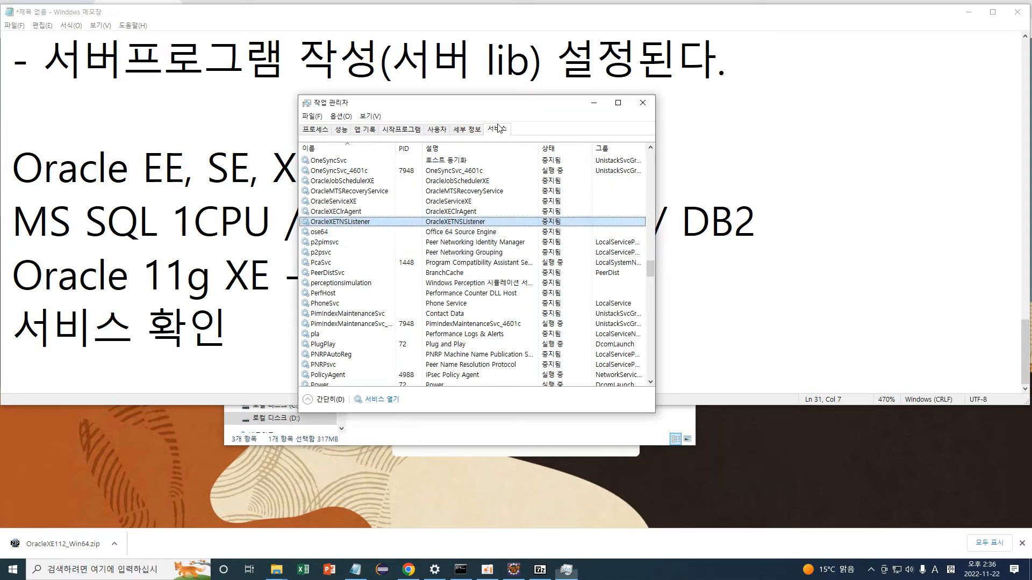
pyautogui.rightClick(454, 204)
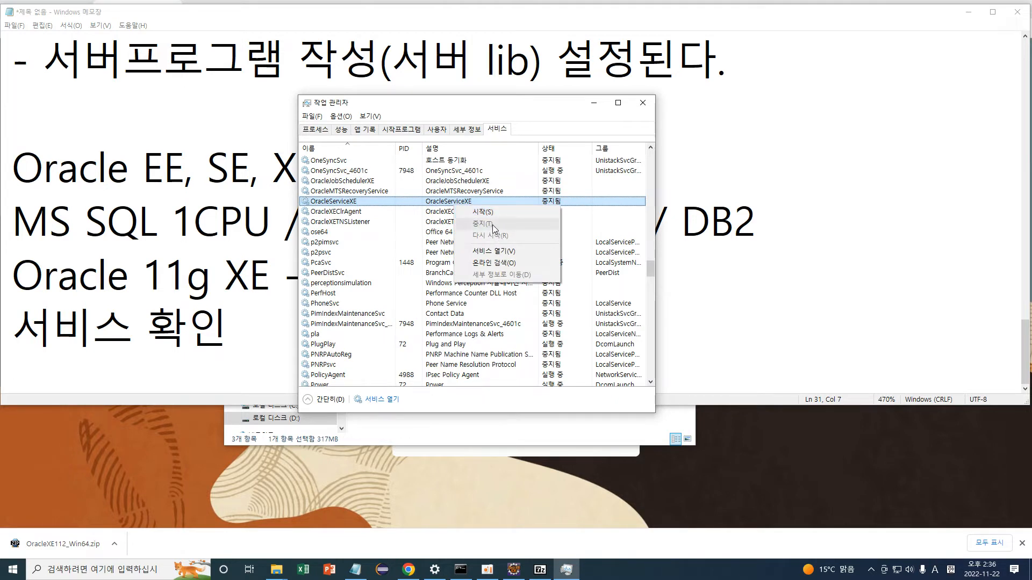
pyautogui.click(453, 116)
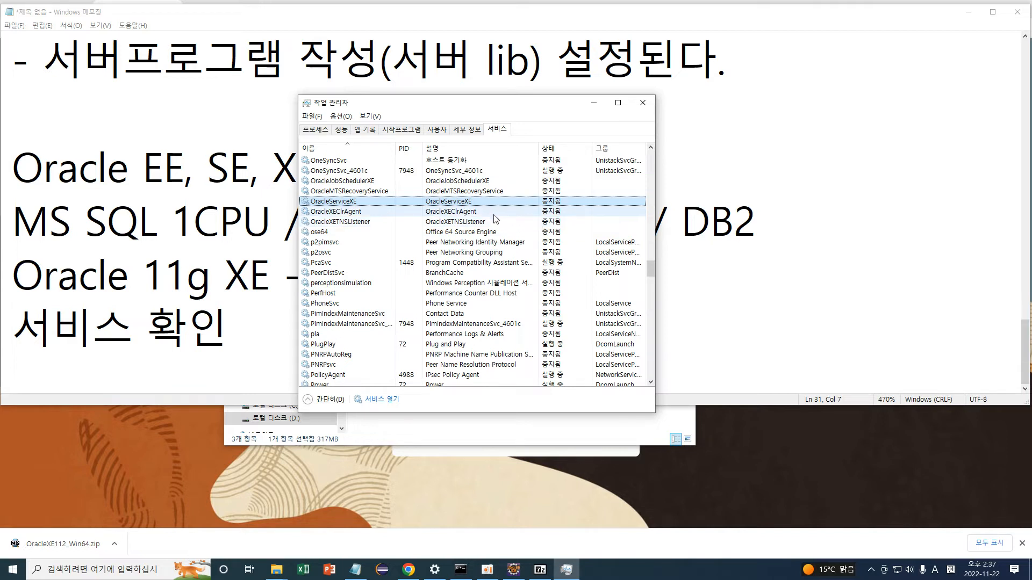
pyautogui.click(643, 102)
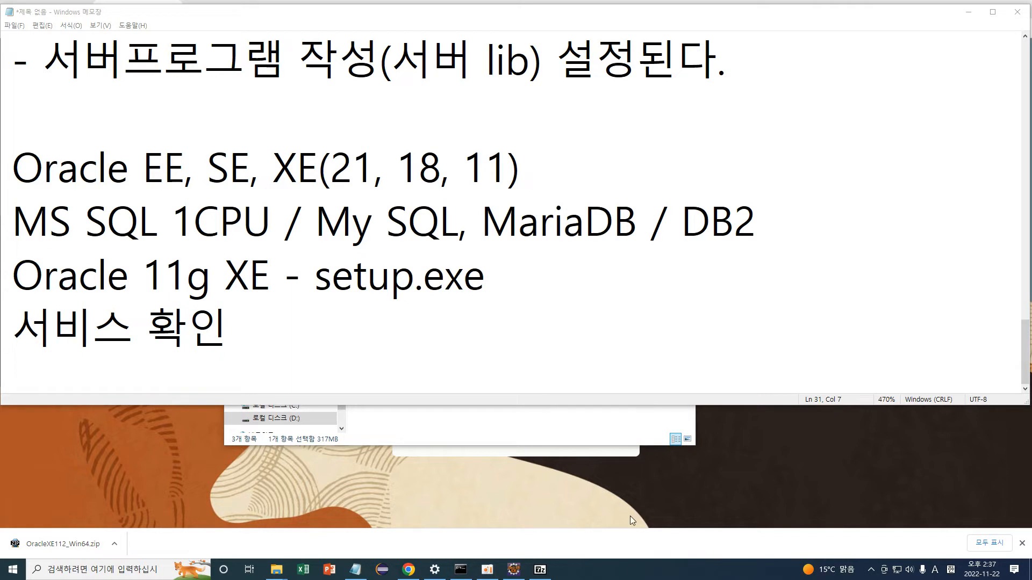
pyautogui.rightClick(620, 574)
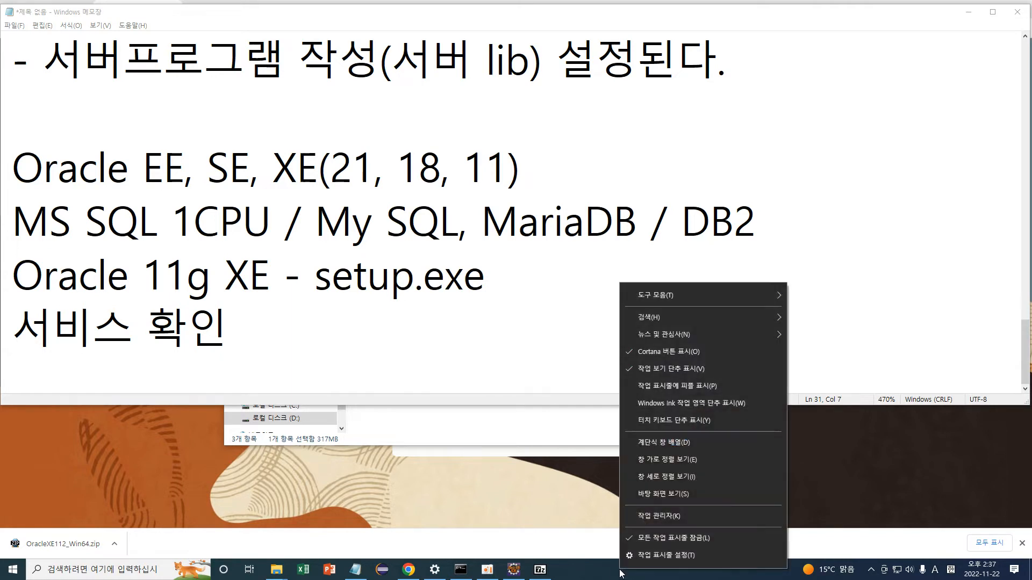
pyautogui.click(660, 517)
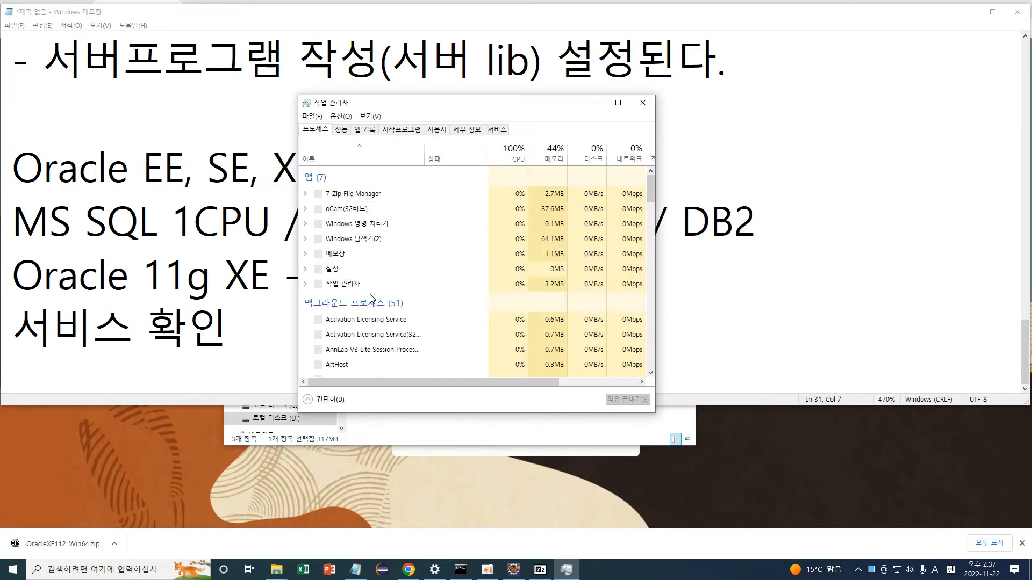
# Start OracleServiceXE and OracleXETNSListener from Task Manager's Services tab.
pyautogui.click(499, 130)
pyautogui.click(318, 242)
pyautogui.press('o')
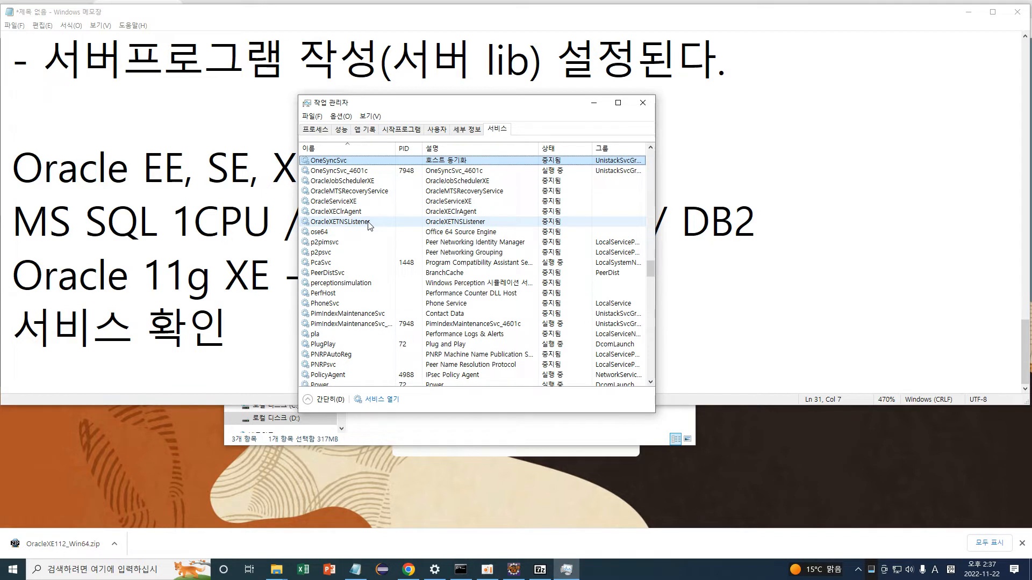
pyautogui.rightClick(358, 203)
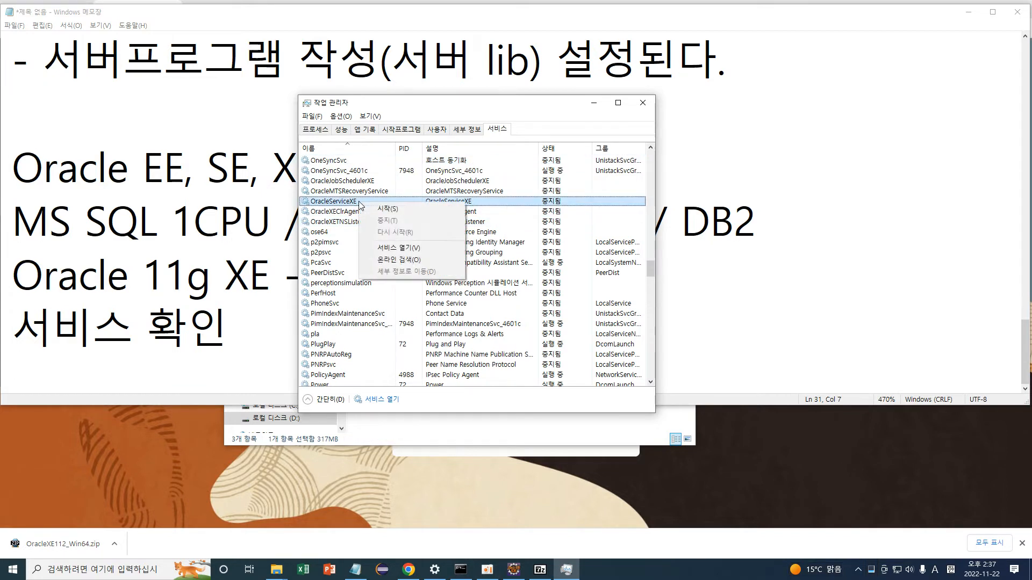
pyautogui.click(385, 209)
pyautogui.rightClick(365, 224)
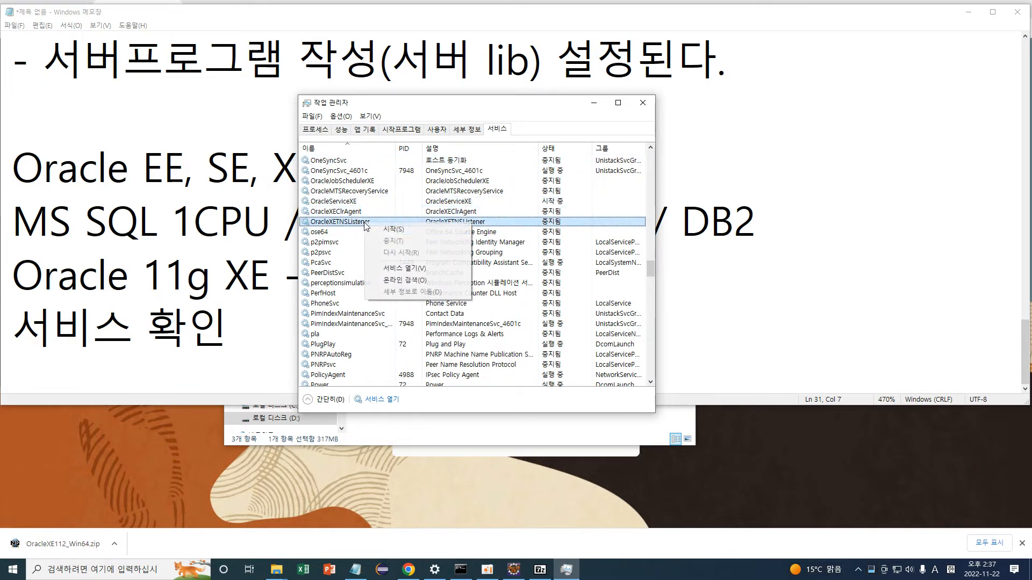
pyautogui.click(382, 228)
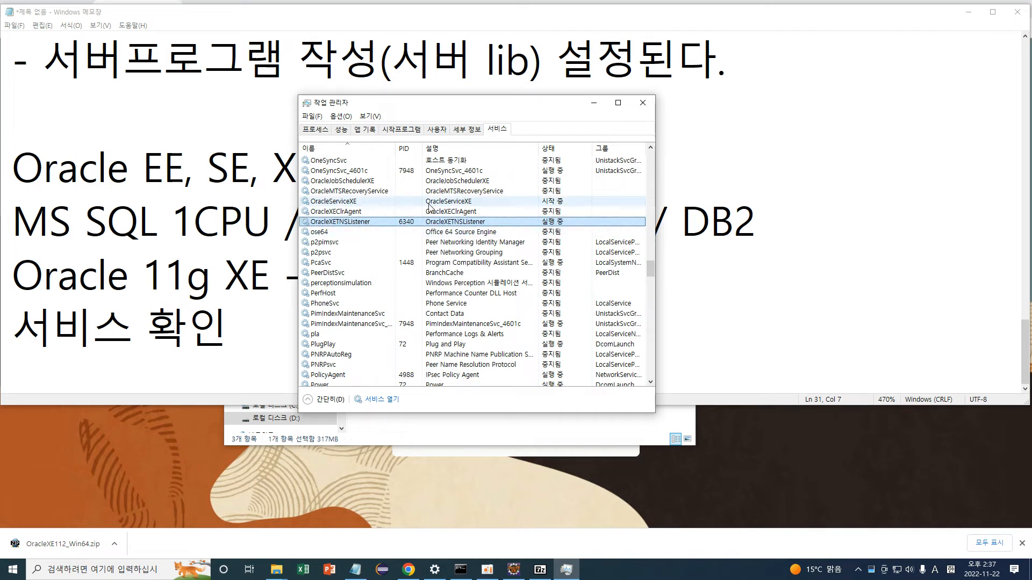
# Check both services run (PIDs 9012 and 6340) and move Task Manager down to reveal the notes.
pyautogui.click(571, 203)
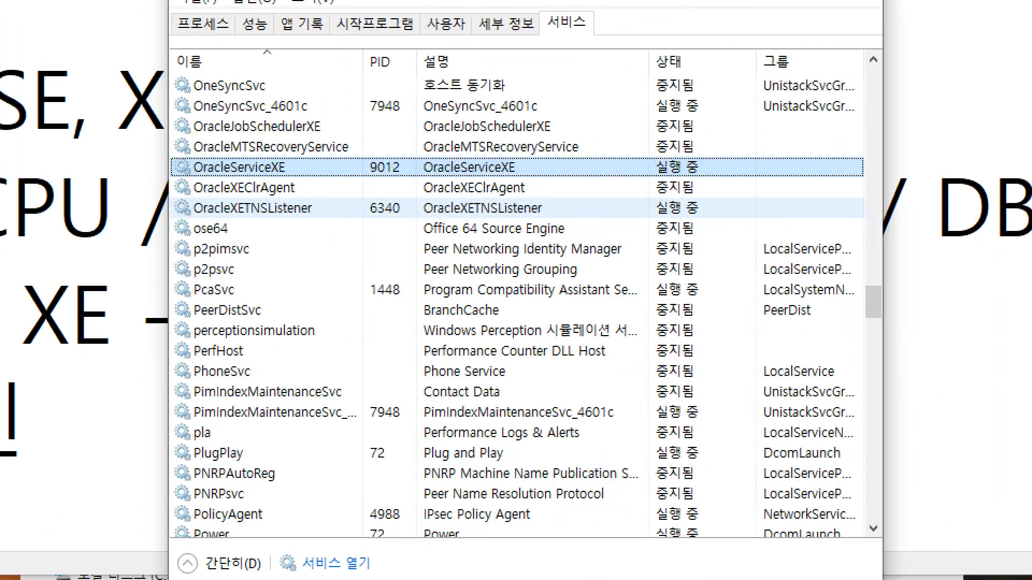
pyautogui.moveTo(449, 217); pyautogui.dragTo(669, 214)
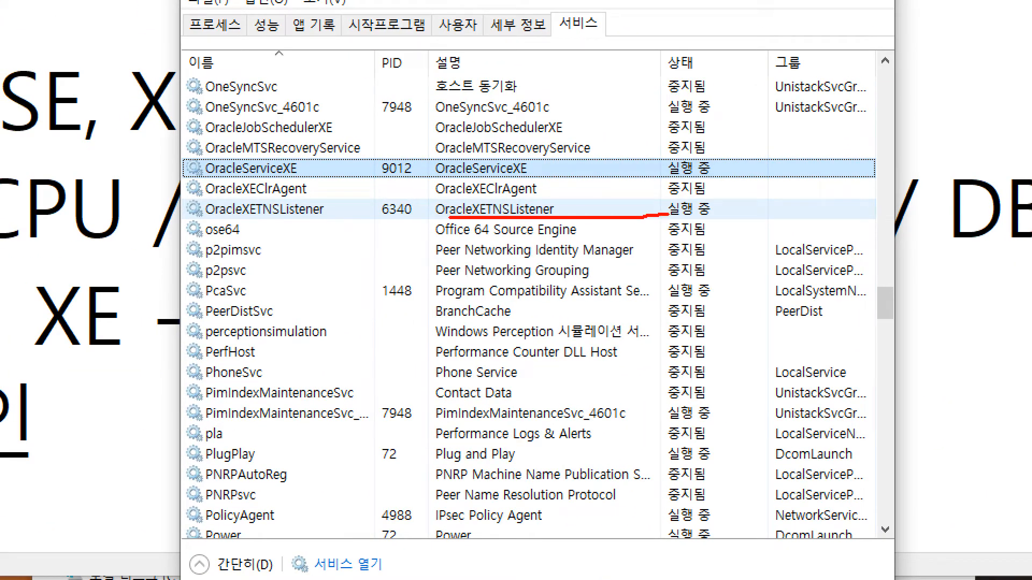
pyautogui.moveTo(613, 186)
pyautogui.mouseDown()
pyautogui.moveTo(739, 186)
pyautogui.moveTo(734, 155)
pyautogui.moveTo(663, 158)
pyautogui.moveTo(704, 228)
pyautogui.moveTo(691, 192)
pyautogui.mouseUp()
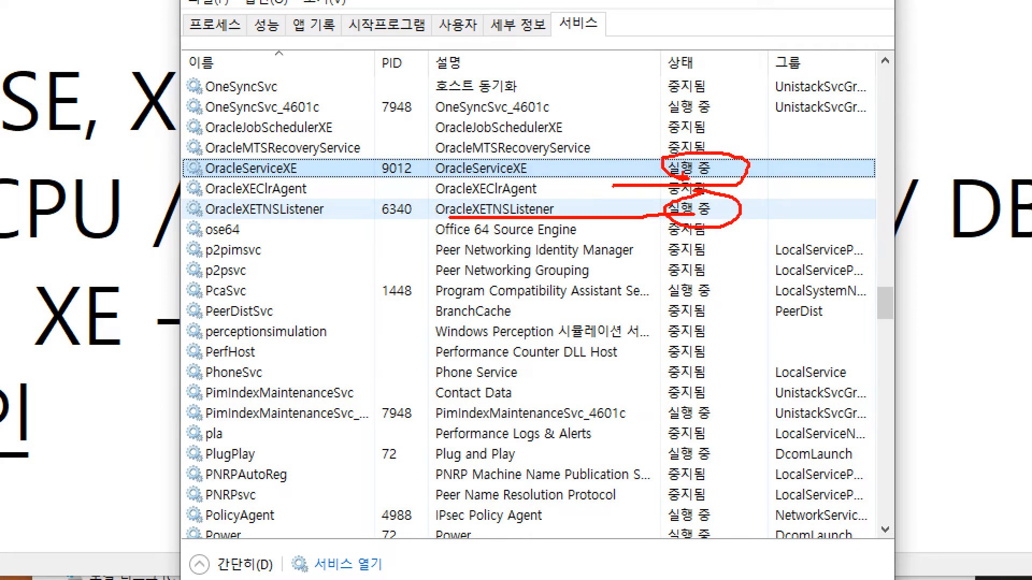
pyautogui.press('Escape')
pyautogui.moveTo(424, 112); pyautogui.dragTo(485, 427)
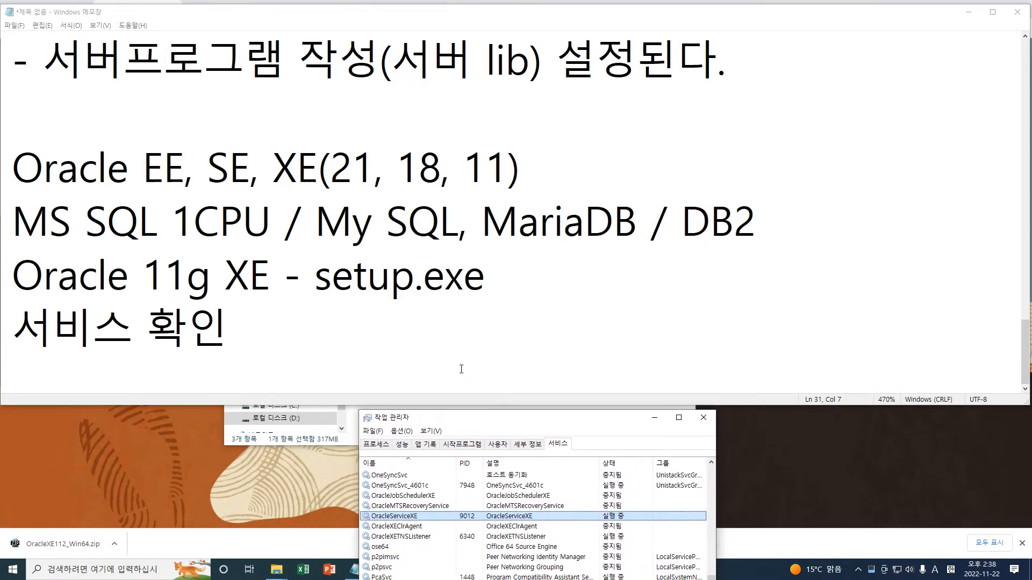
# Add the line '>작업표시줄 > 작업관리자 > 서비스 >서비스 실행 중' under 서비스 확인 in the notes.
pyautogui.click(470, 375)
pyautogui.press('Return')
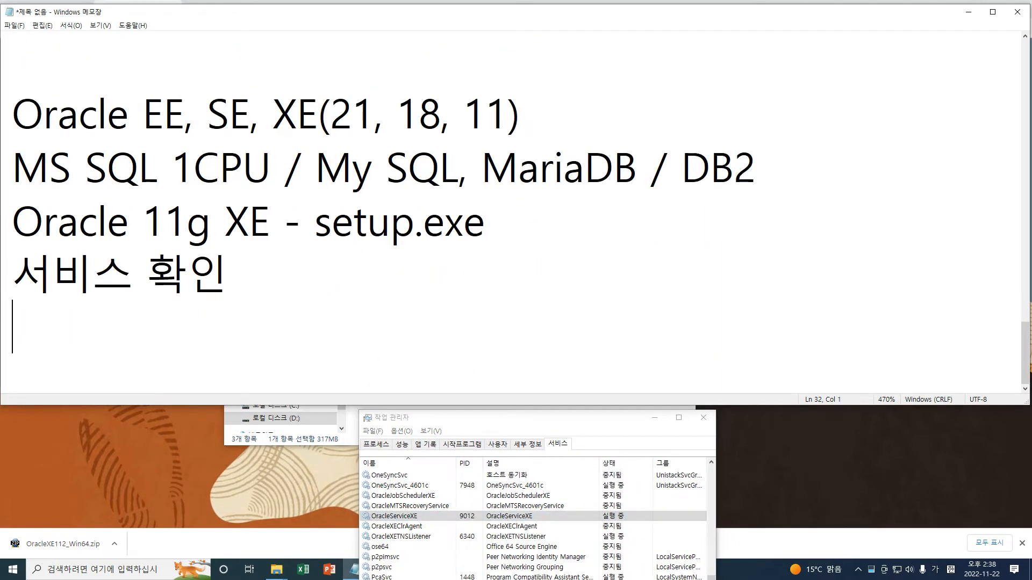
pyautogui.write('작')
pyautogui.press('BackSpace')
pyautogui.press('BackSpace')
pyautogui.press('BackSpace')
pyautogui.write('>자거')
pyautogui.press('BackSpace')
pyautogui.press('BackSpace')
pyautogui.write('작업표시')
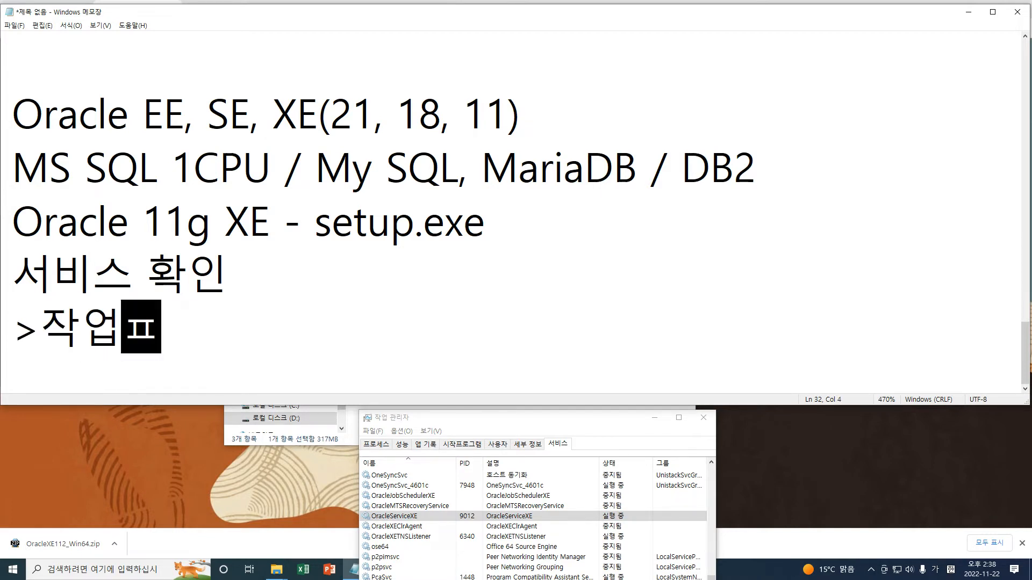
pyautogui.write('줄 > 작')
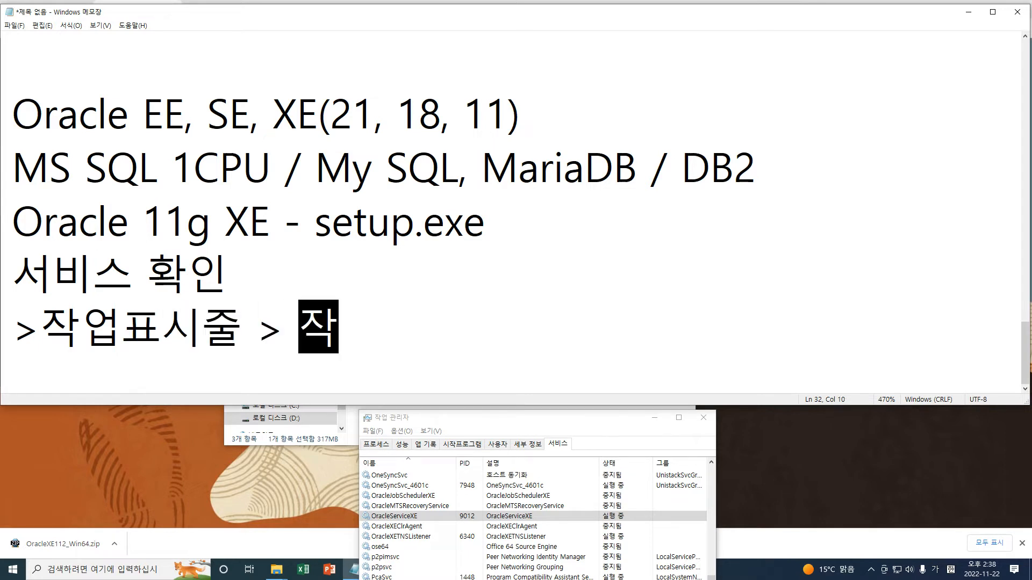
pyautogui.write('업ㄱ관리자')
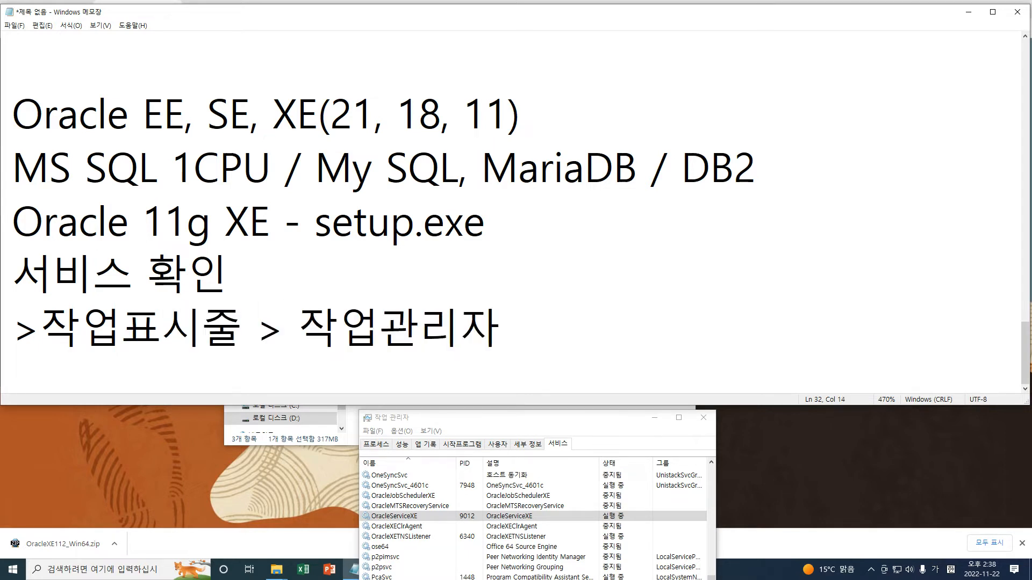
pyautogui.write(' > 서')
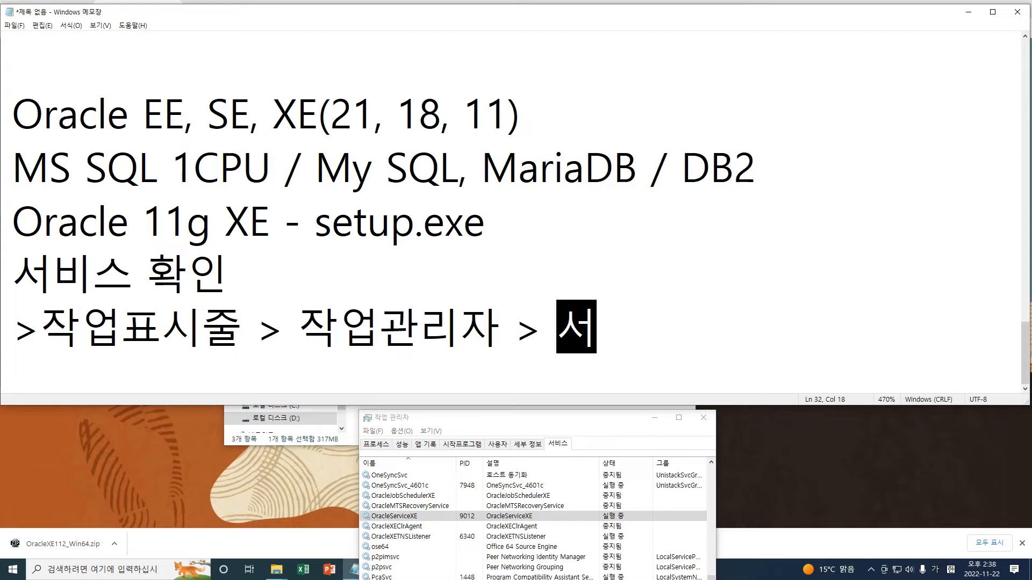
pyautogui.write('비스 >')
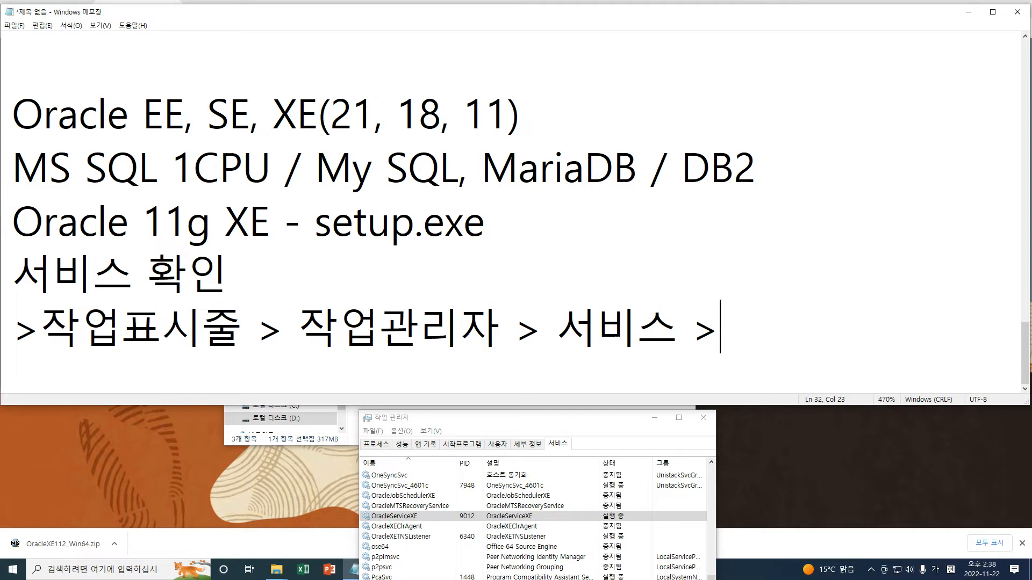
pyautogui.write('섭비스 실해')
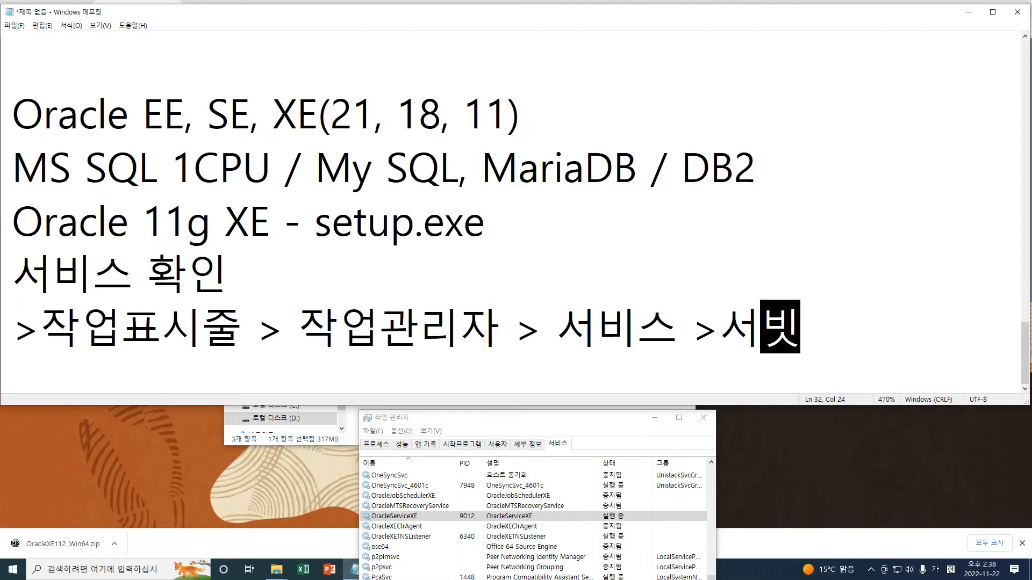
pyautogui.write('ㅇ 중')
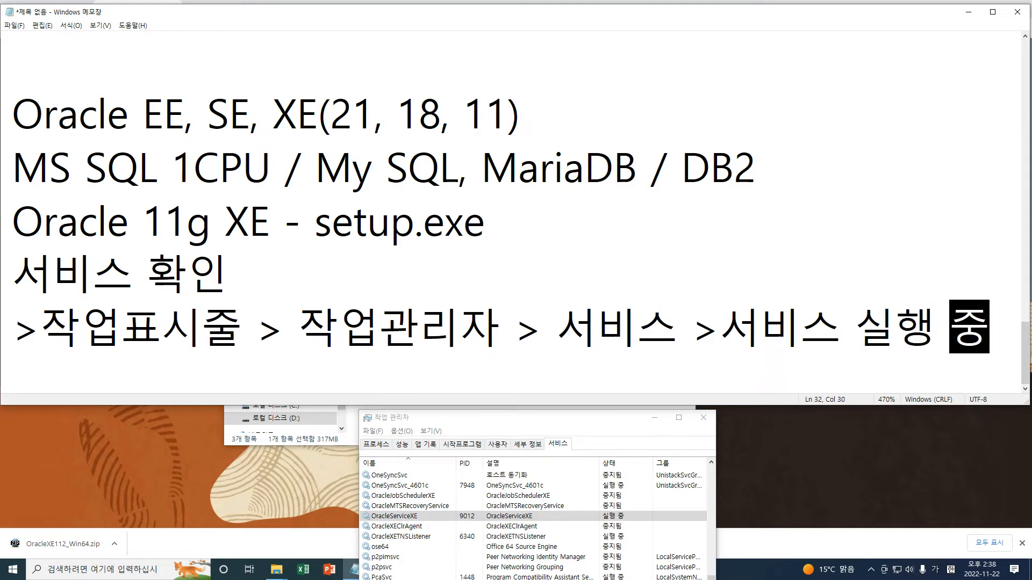
pyautogui.press('Return')
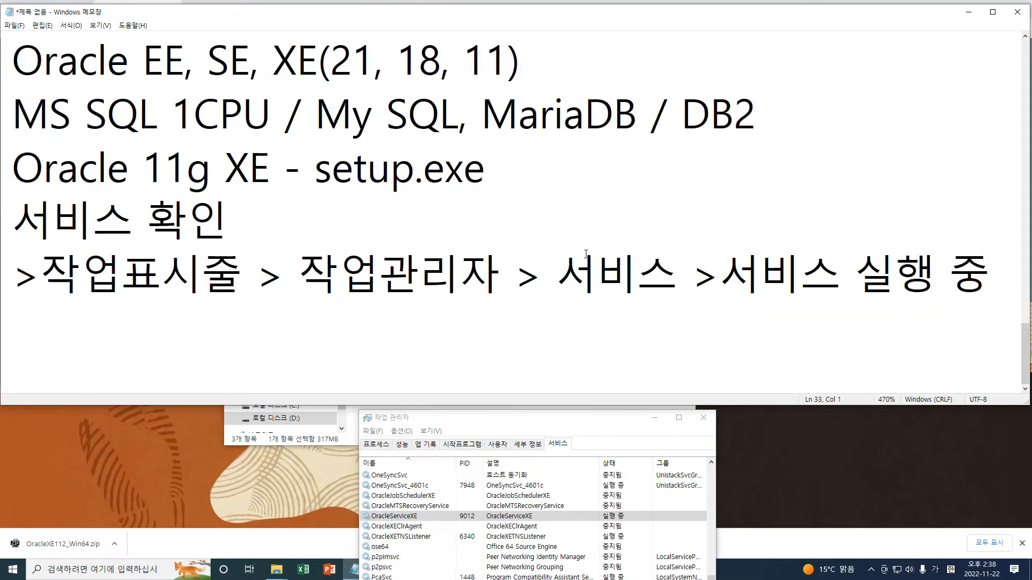
pyautogui.moveTo(615, 426); pyautogui.dragTo(759, 296)
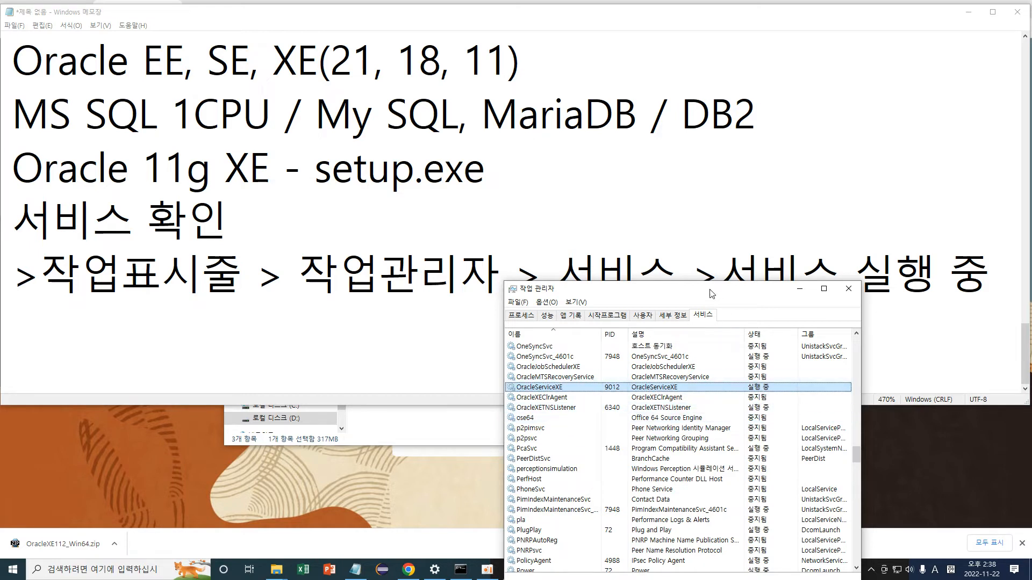
pyautogui.click(669, 242)
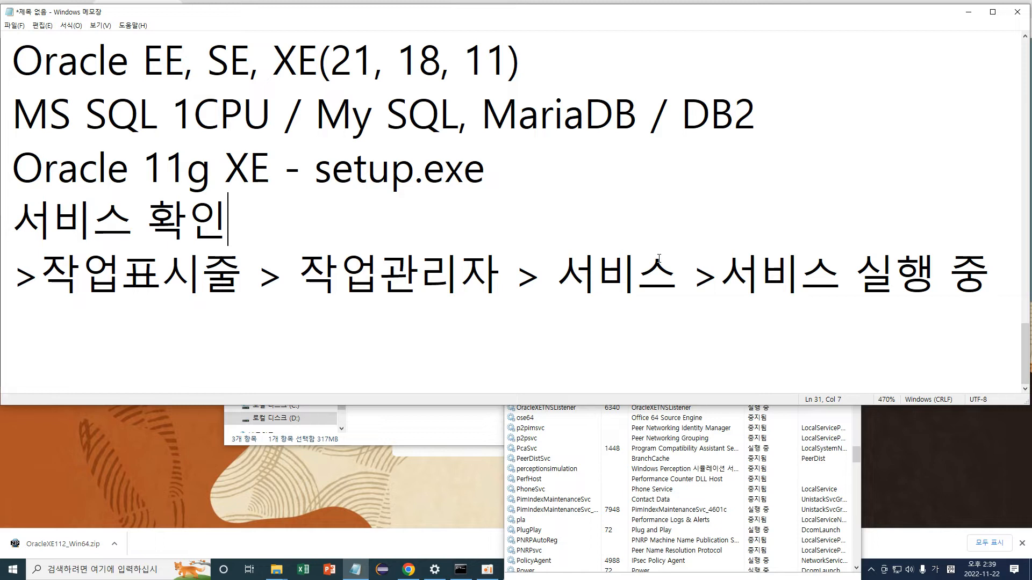
# On the empty line below the services path, type the note 환경변수 확인.
pyautogui.press('Down')
pyautogui.press('Down')
pyautogui.write('환')
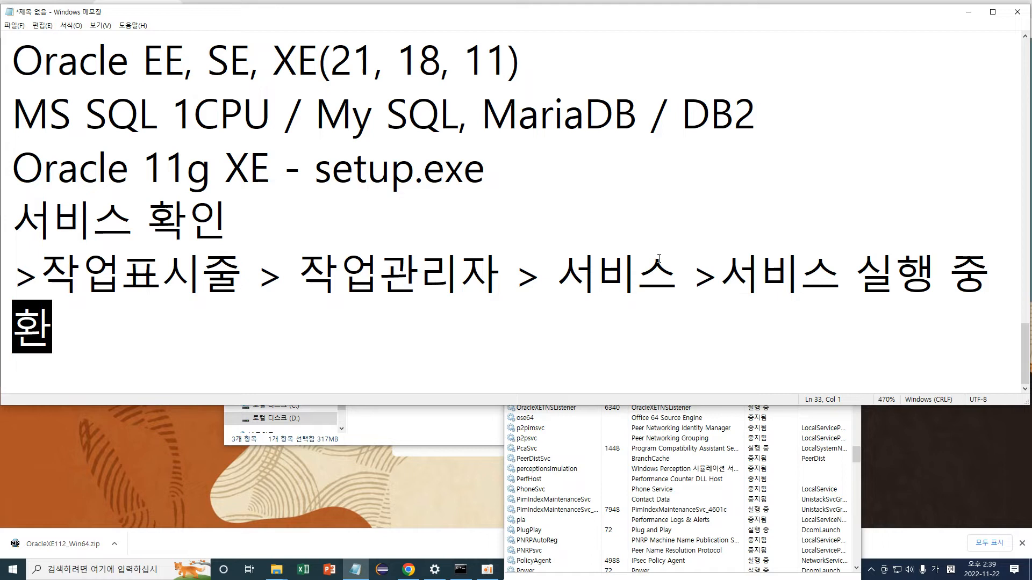
pyautogui.write('경벼변수 확인')
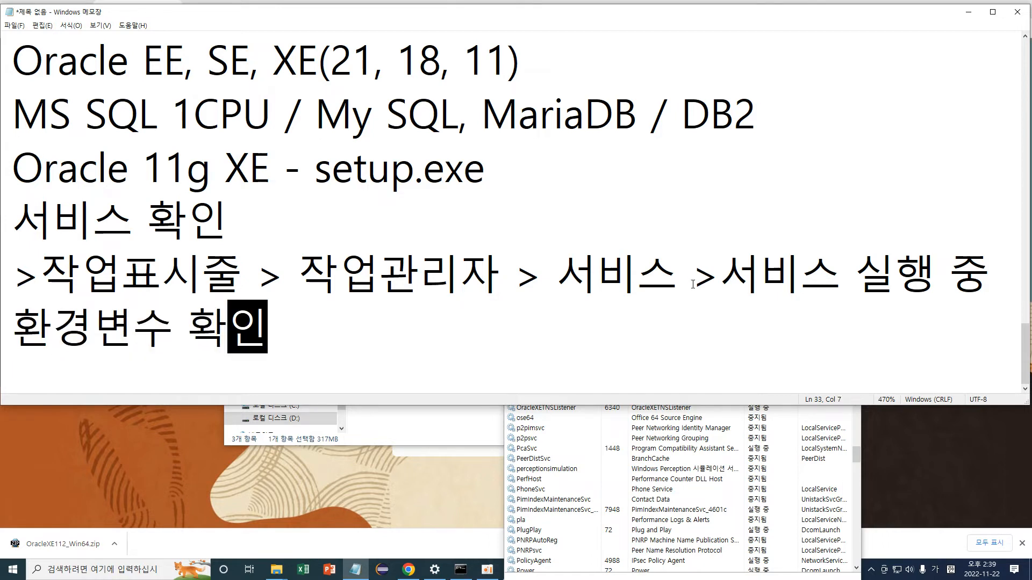
# Open Environment Variables through 내 PC properties and 고급 시스템 설정.
pyautogui.click(404, 421)
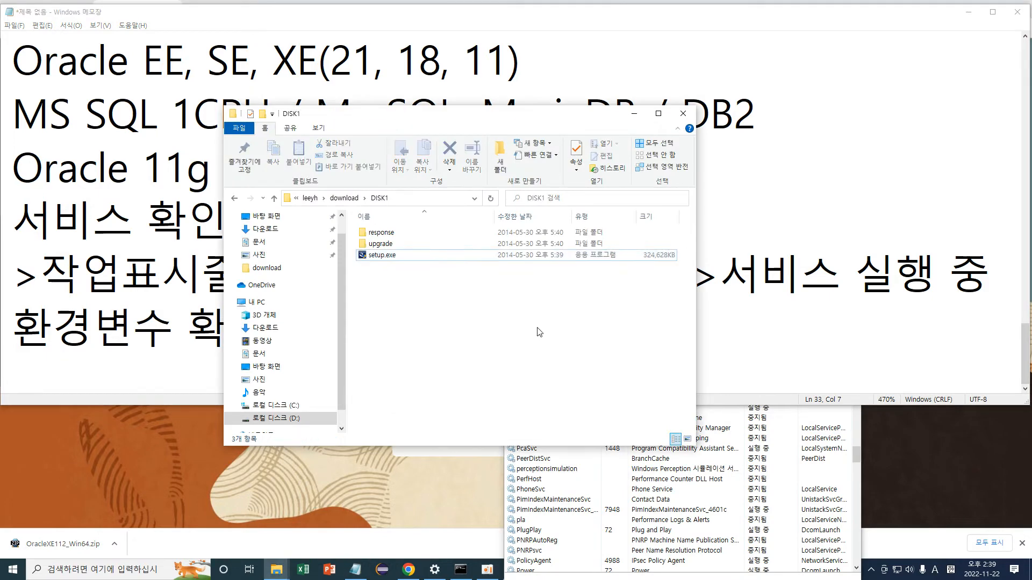
pyautogui.rightClick(259, 303)
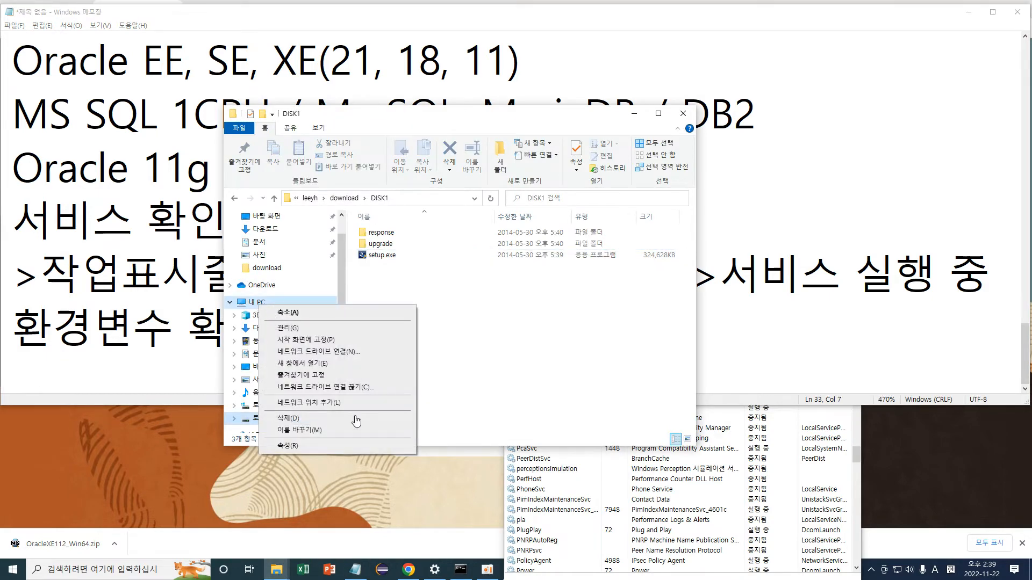
pyautogui.click(307, 447)
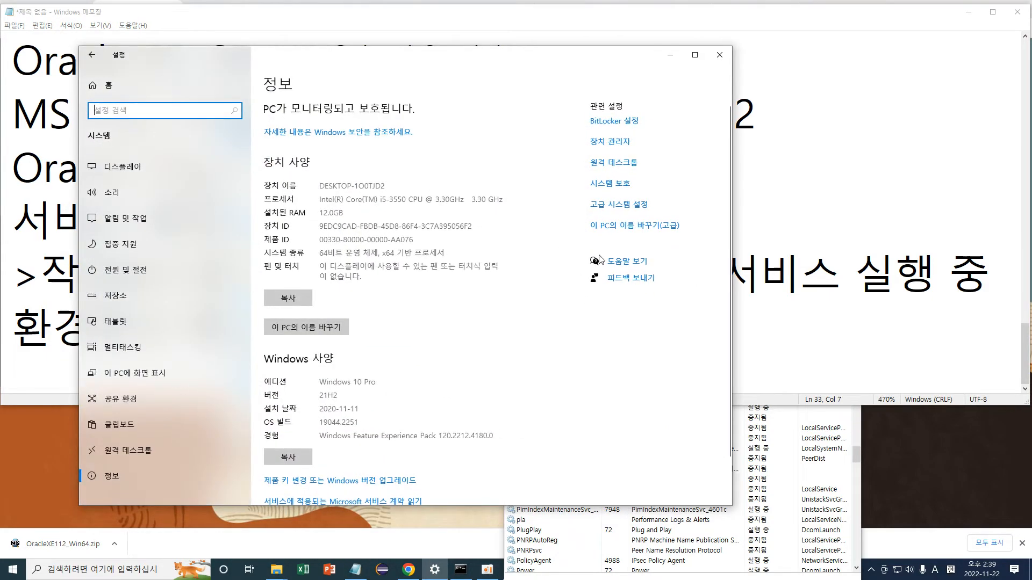
pyautogui.click(626, 206)
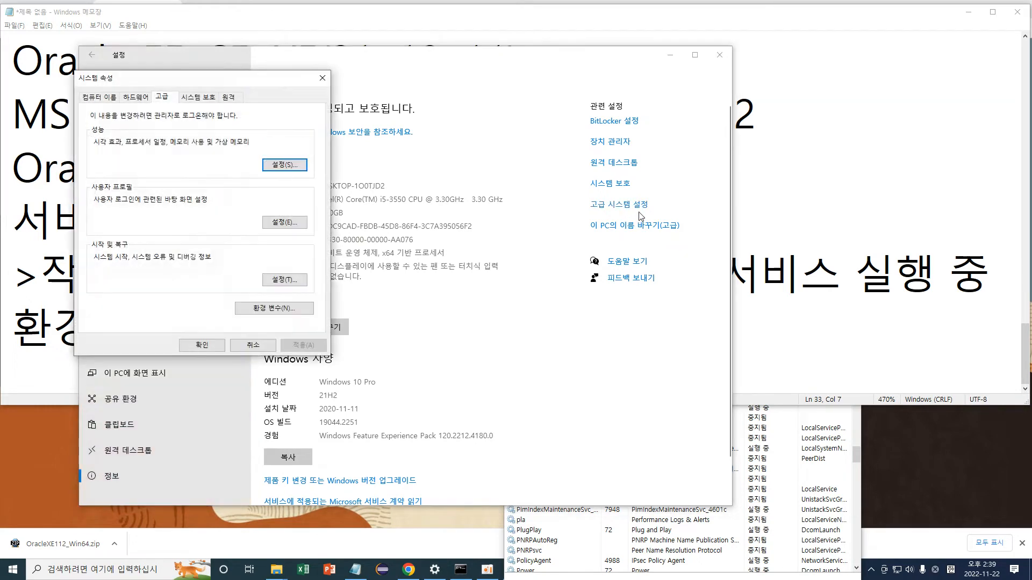
pyautogui.click(280, 313)
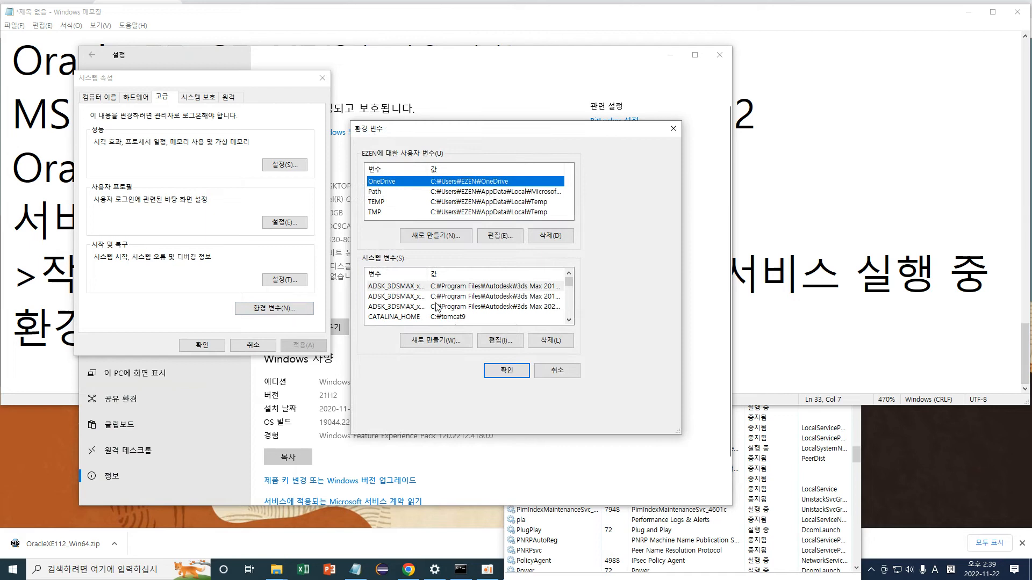
# Select the Path system variable and open it for editing.
pyautogui.click(429, 299)
pyautogui.scroll(-1, 423, 310)
pyautogui.scroll(-1, 423, 312)
pyautogui.scroll(-2, 423, 312)
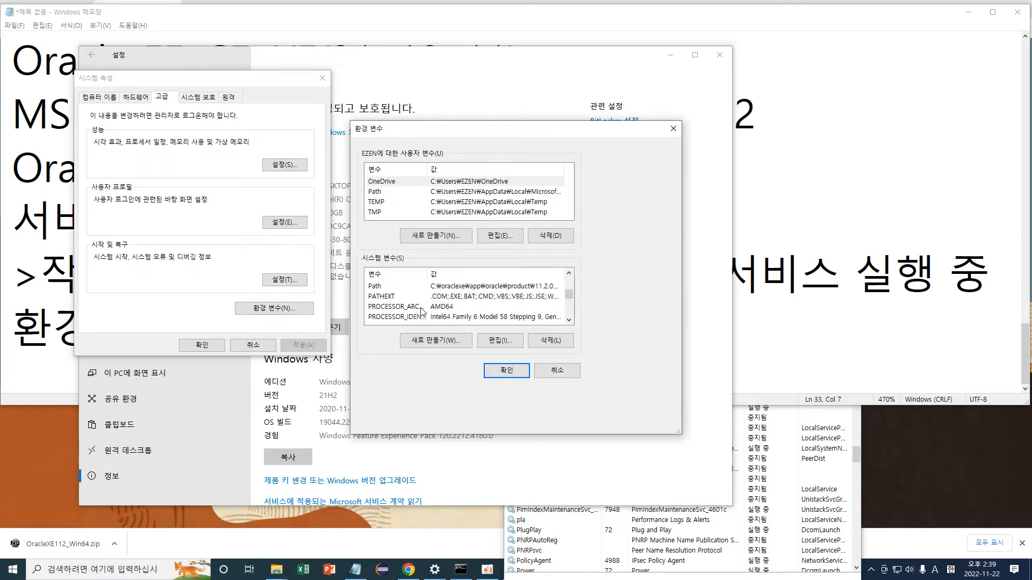
pyautogui.scroll(-4, 423, 294)
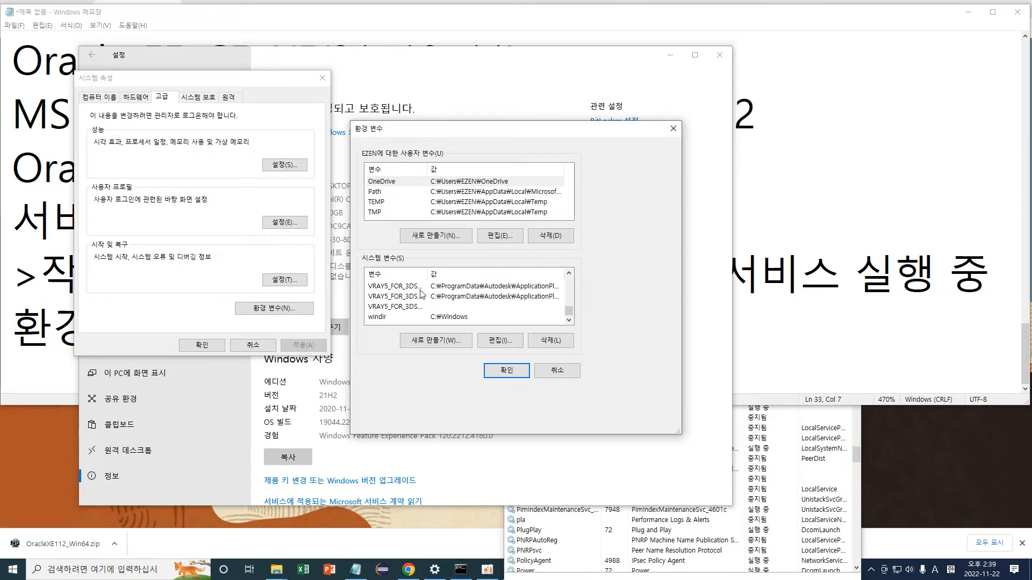
pyautogui.scroll(2, 420, 298)
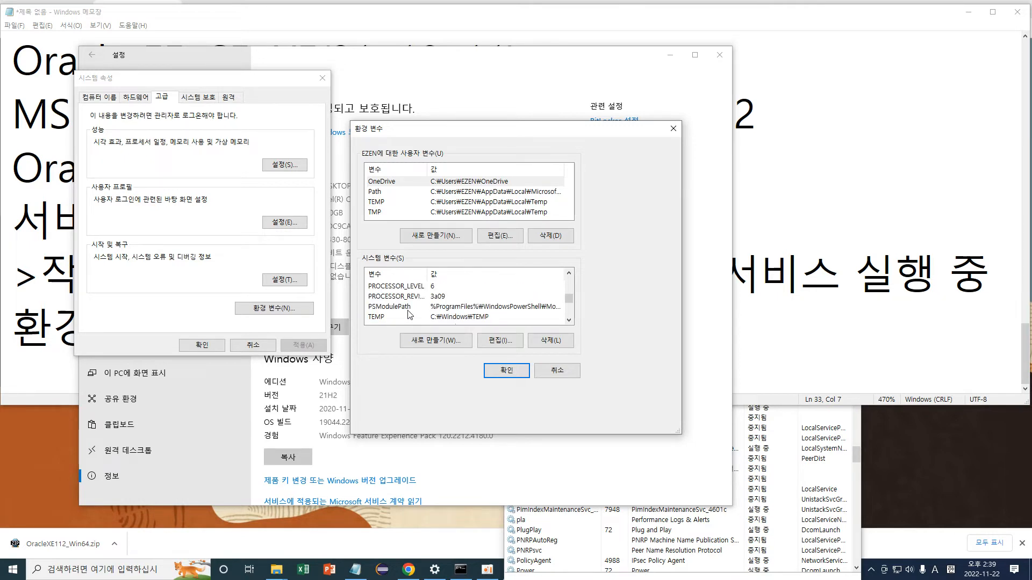
pyautogui.scroll(1, 403, 317)
pyautogui.scroll(1, 407, 301)
pyautogui.click(401, 309)
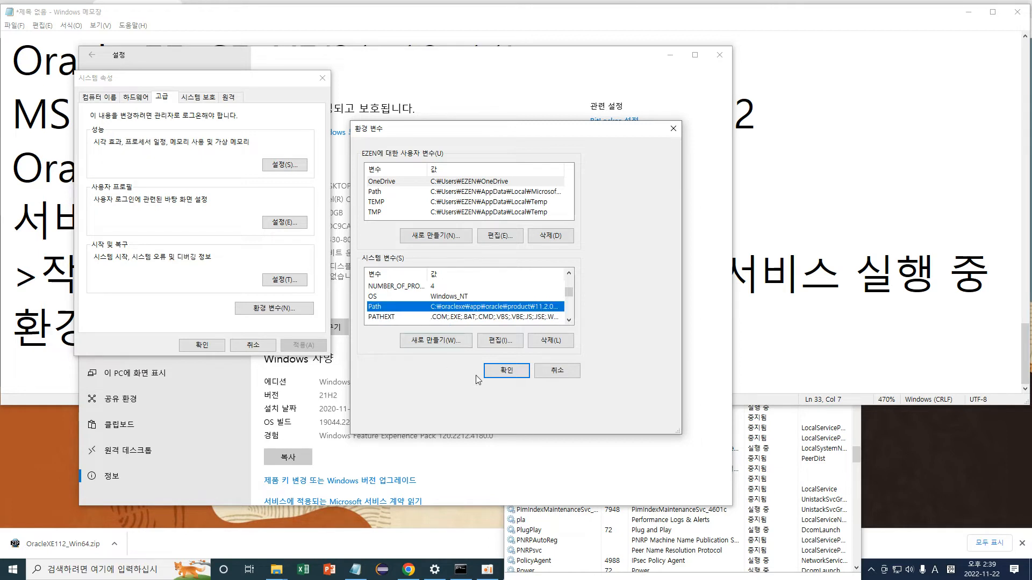
pyautogui.click(502, 342)
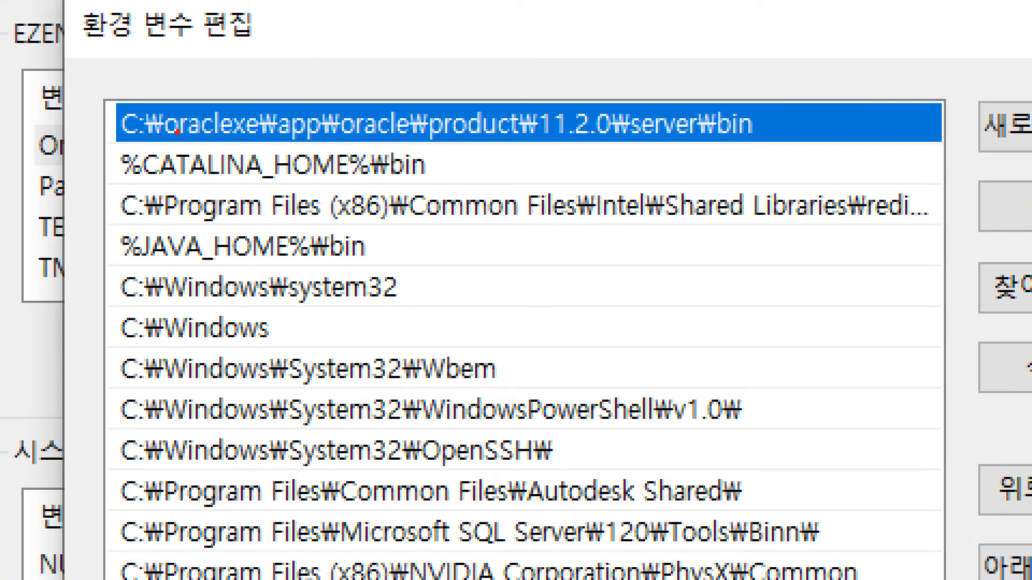
# Review the Path entries, led by C:\oraclexe\app\oracle\product\11.2.0\server\bin.
pyautogui.moveTo(177, 131); pyautogui.dragTo(257, 149)
pyautogui.moveTo(290, 143); pyautogui.dragTo(334, 142)
pyautogui.moveTo(378, 141); pyautogui.dragTo(416, 141)
pyautogui.moveTo(493, 144); pyautogui.dragTo(603, 143)
pyautogui.moveTo(683, 128); pyautogui.dragTo(712, 128)
pyautogui.moveTo(734, 137)
pyautogui.mouseDown()
pyautogui.moveTo(787, 116)
pyautogui.moveTo(721, 91)
pyautogui.moveTo(717, 153)
pyautogui.moveTo(753, 141)
pyautogui.mouseUp()
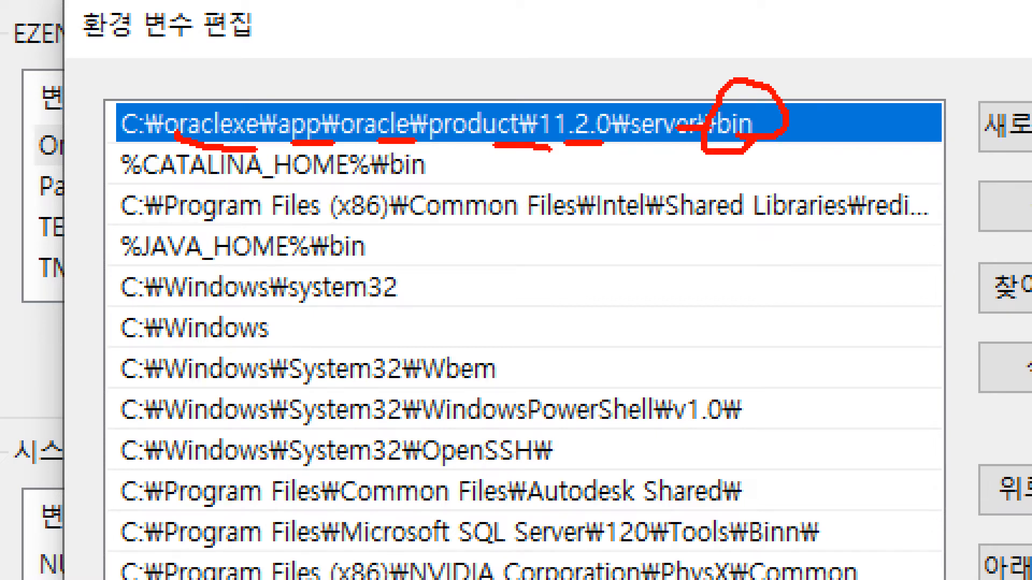
pyautogui.press('Escape')
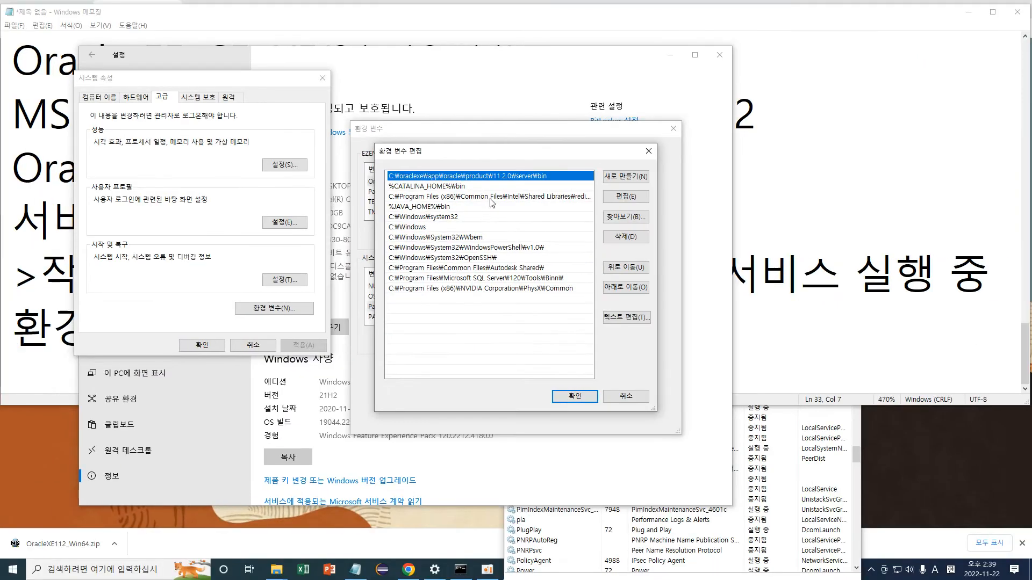
pyautogui.moveTo(276, 571)
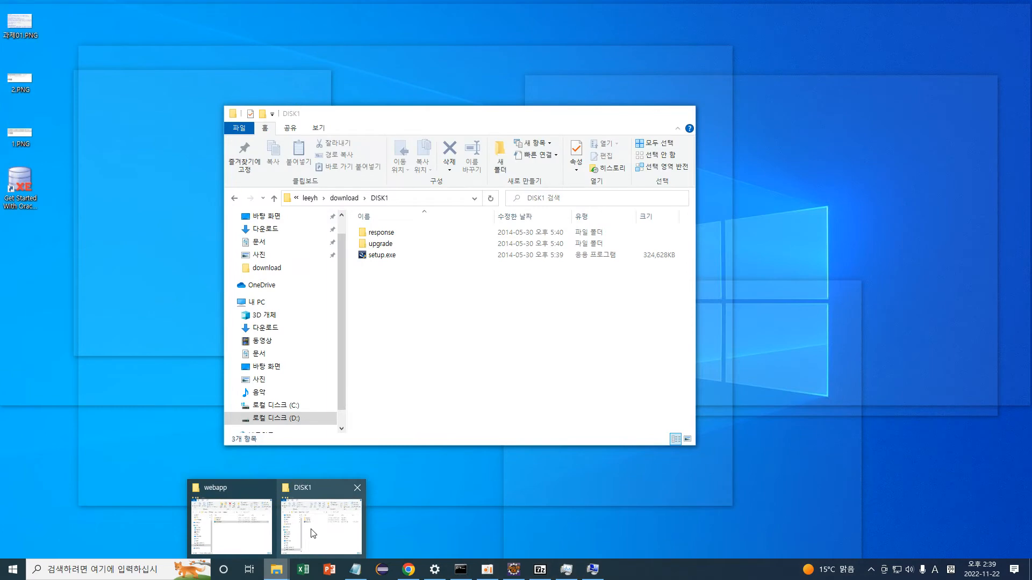
# Navigate to C:\oraclexe\app\oracle\product\11.2.0\server\bin in File Explorer.
pyautogui.click(301, 533)
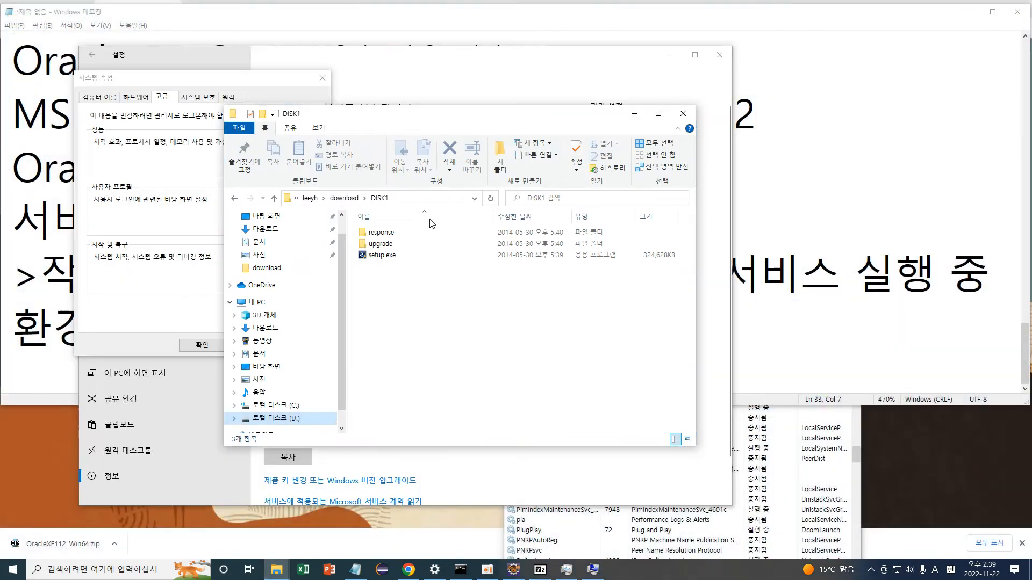
pyautogui.click(274, 406)
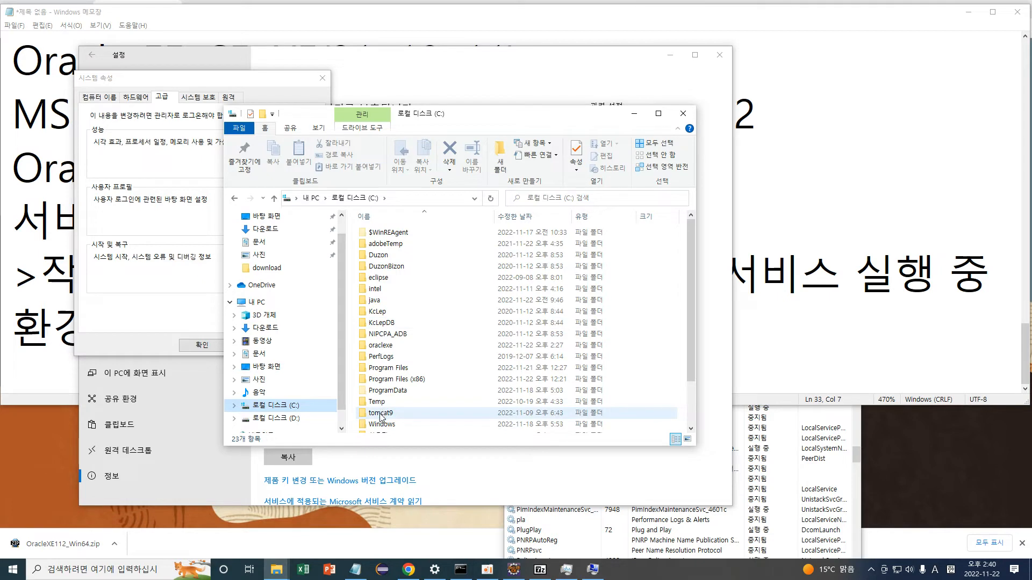
pyautogui.doubleClick(383, 345)
pyautogui.doubleClick(374, 234)
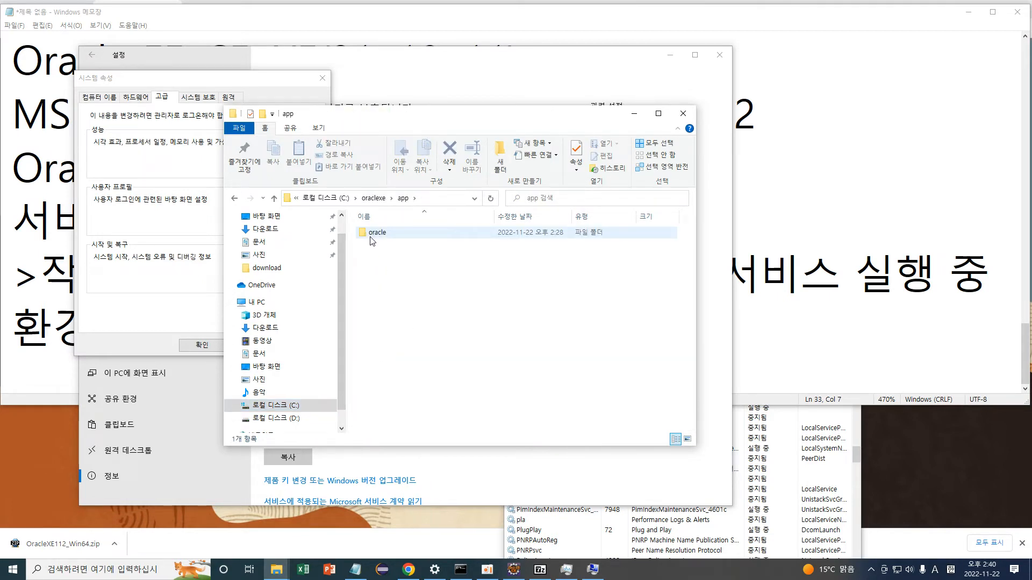
pyautogui.doubleClick(373, 235)
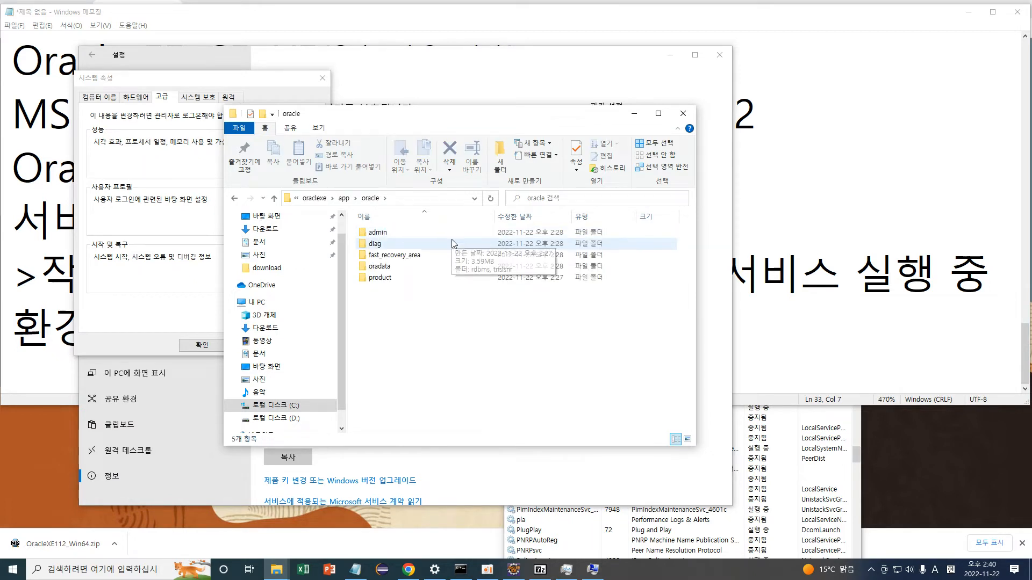
pyautogui.doubleClick(386, 279)
pyautogui.doubleClick(382, 236)
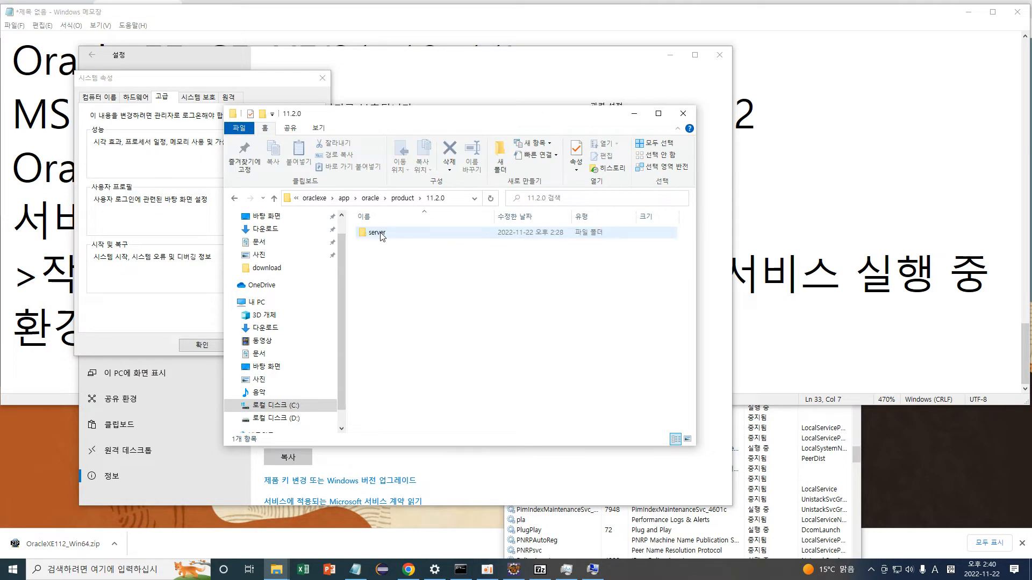
pyautogui.doubleClick(379, 236)
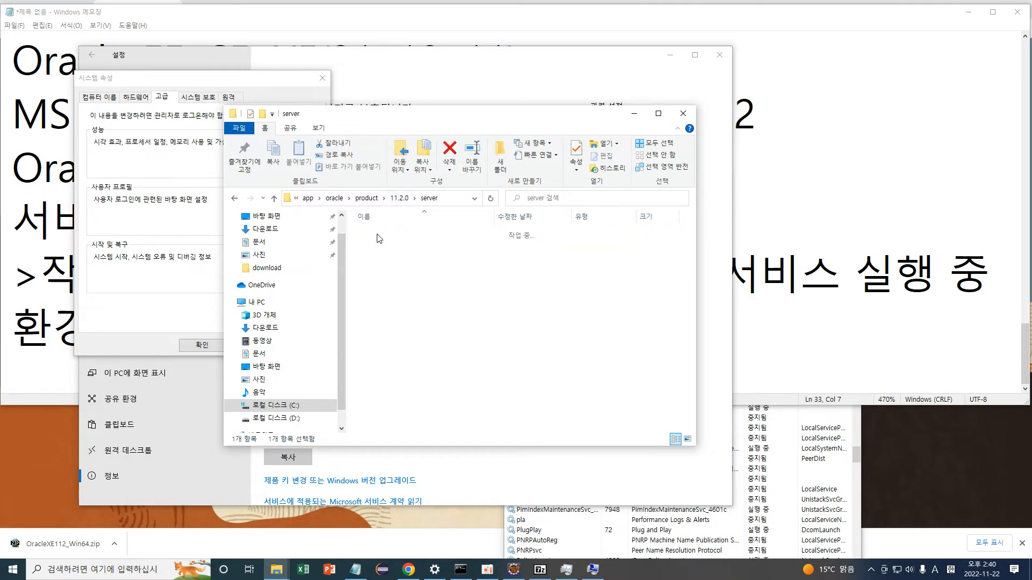
pyautogui.doubleClick(459, 256)
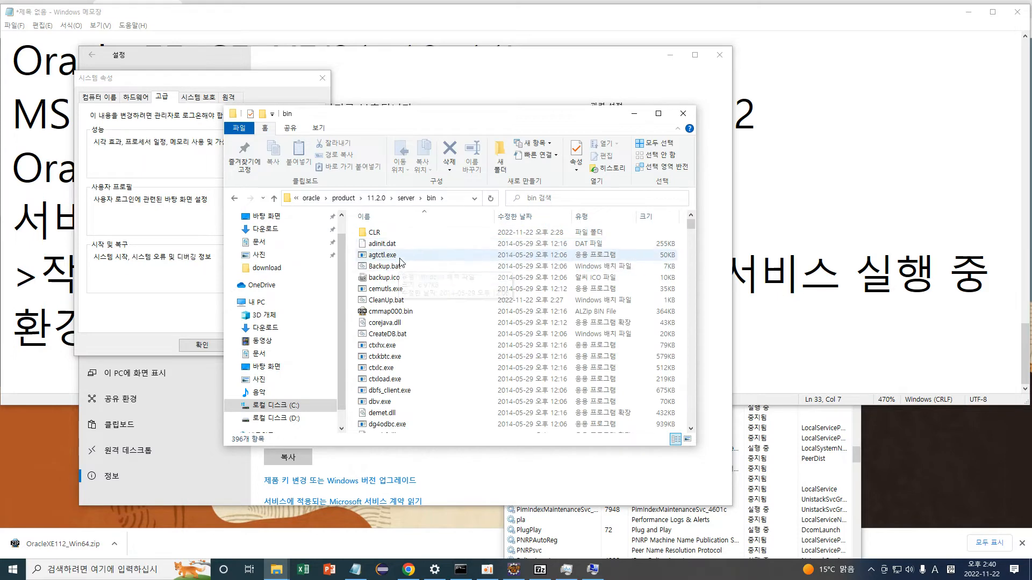
# Scroll through the bin folder's 396 items, including sqlplus.exe, StartDB.bat and StopDB.bat.
pyautogui.scroll(-6, 402, 287)
pyautogui.scroll(-4, 402, 290)
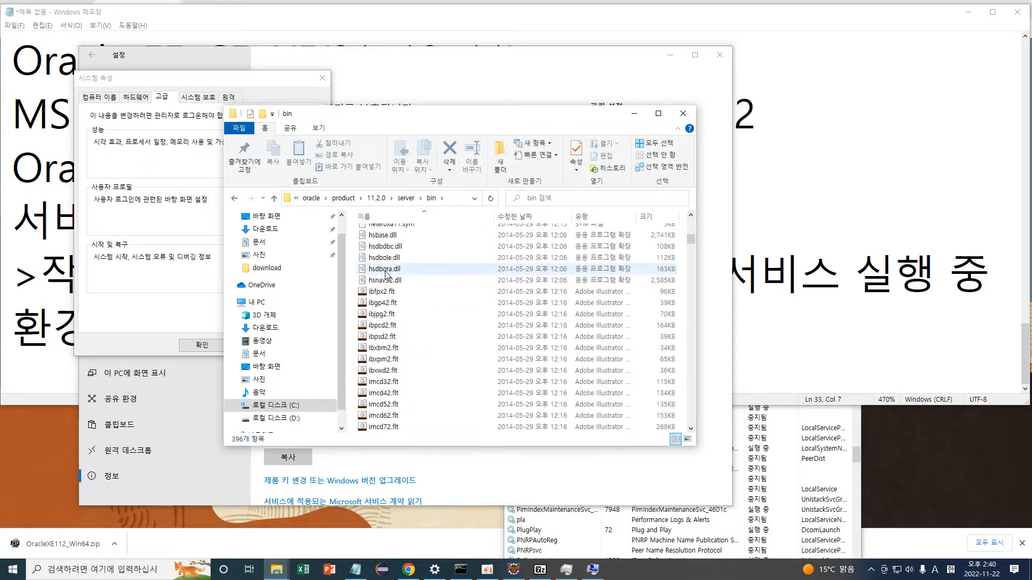
pyautogui.scroll(-18, 386, 280)
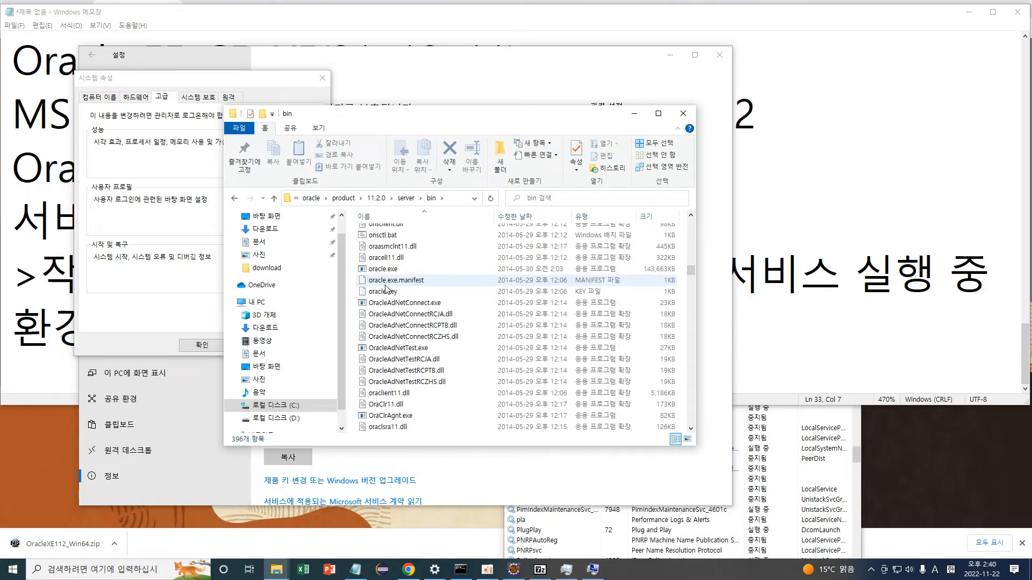
pyautogui.scroll(-20, 386, 290)
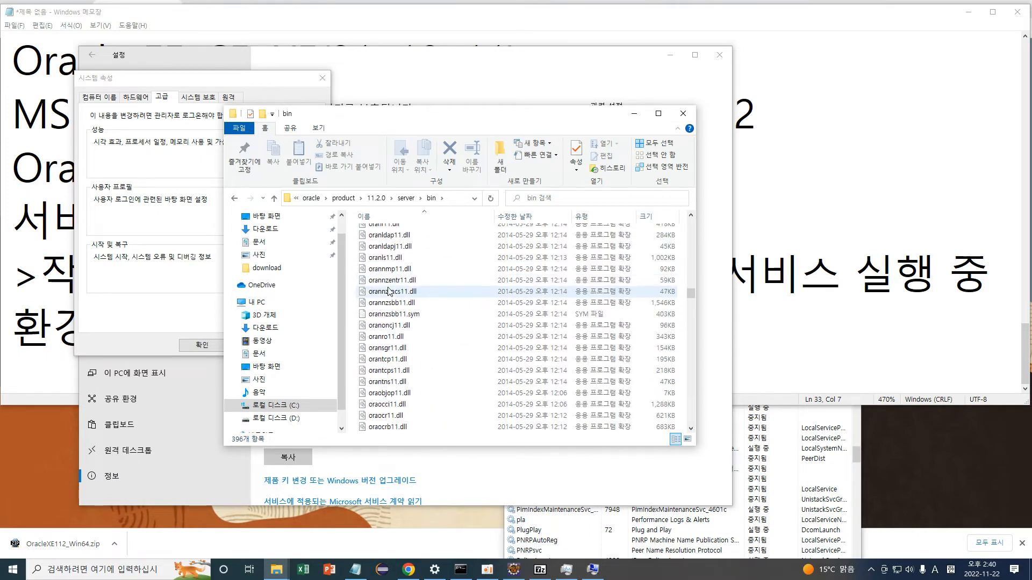
pyautogui.scroll(-20, 388, 297)
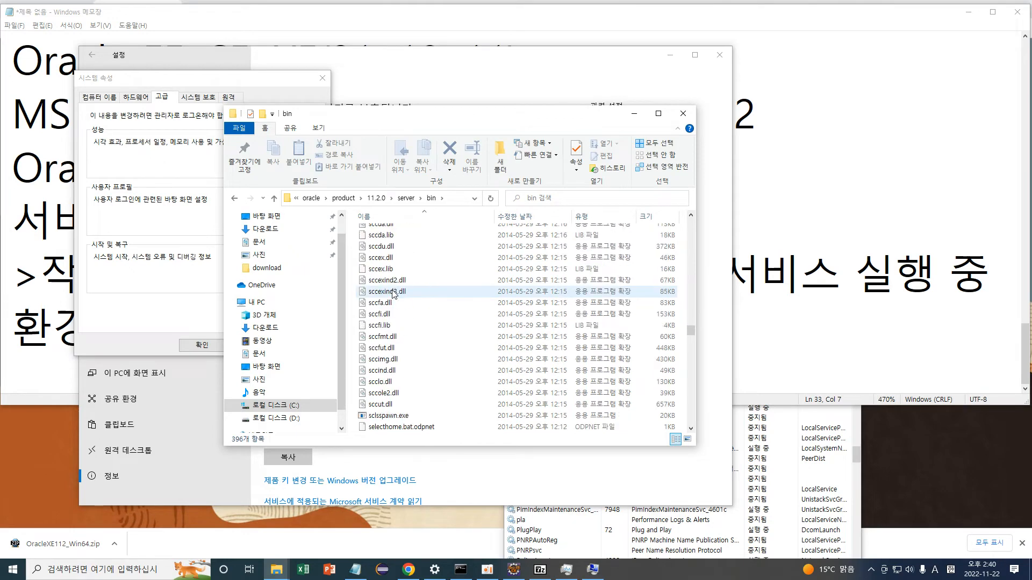
pyautogui.scroll(-3, 394, 294)
pyautogui.scroll(-3, 394, 294)
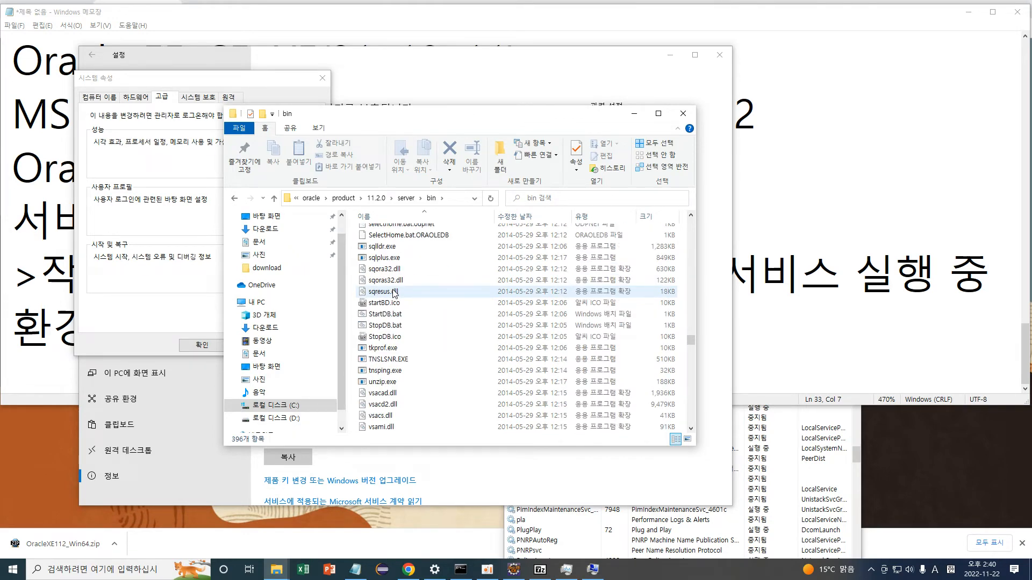
pyautogui.scroll(2, 394, 293)
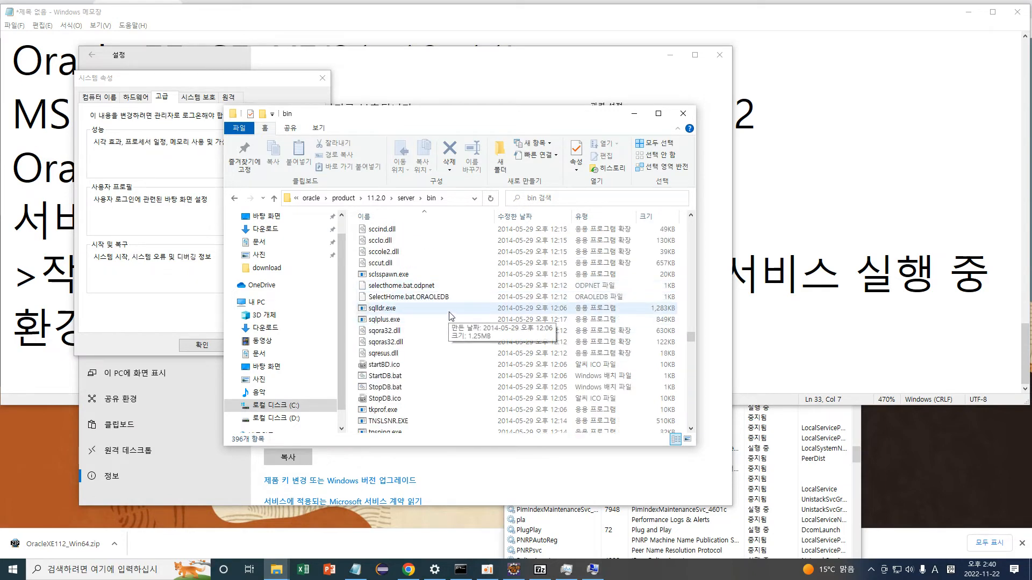
pyautogui.scroll(-2, 451, 316)
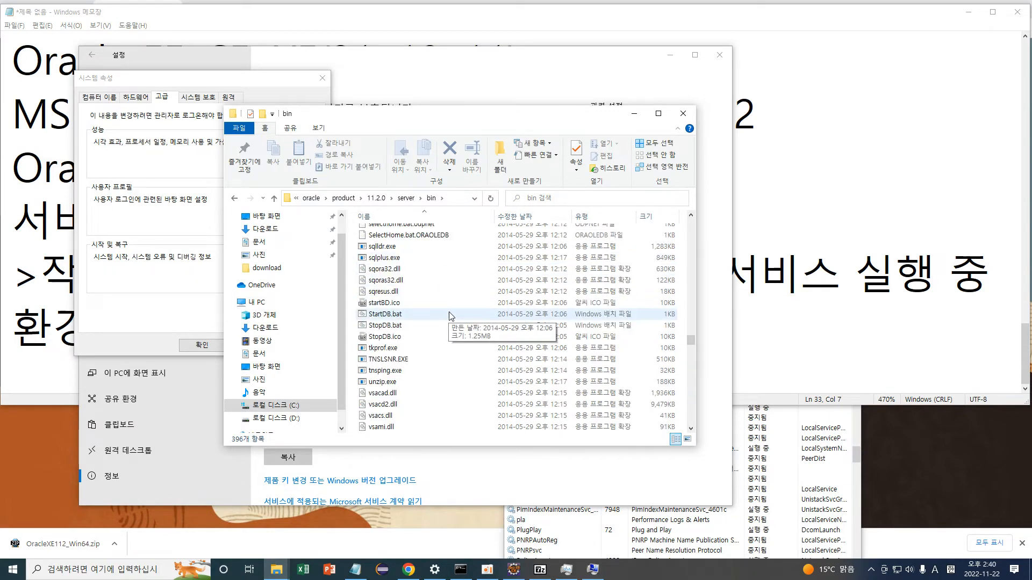
pyautogui.scroll(-3, 451, 316)
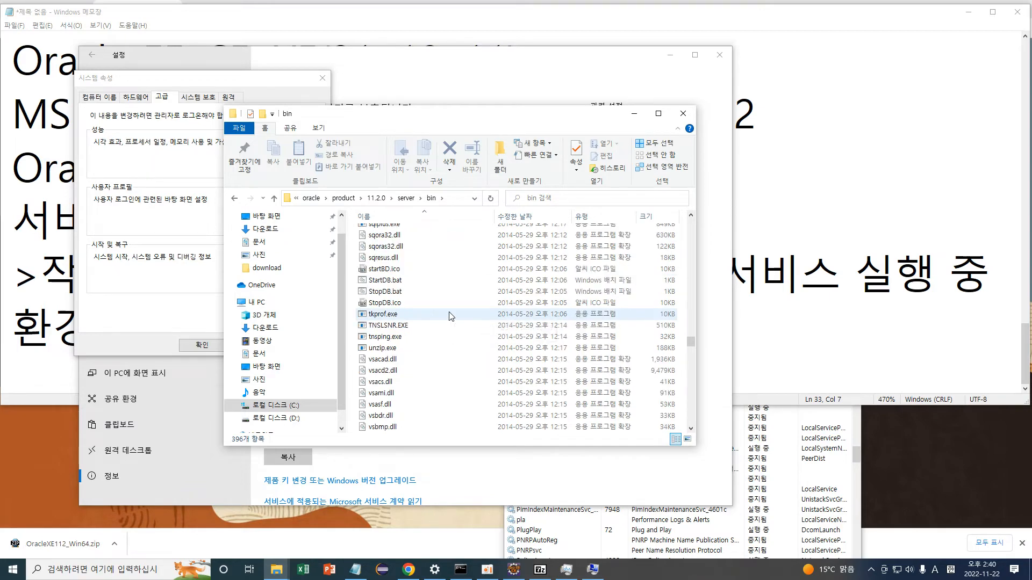
pyautogui.scroll(-10, 450, 316)
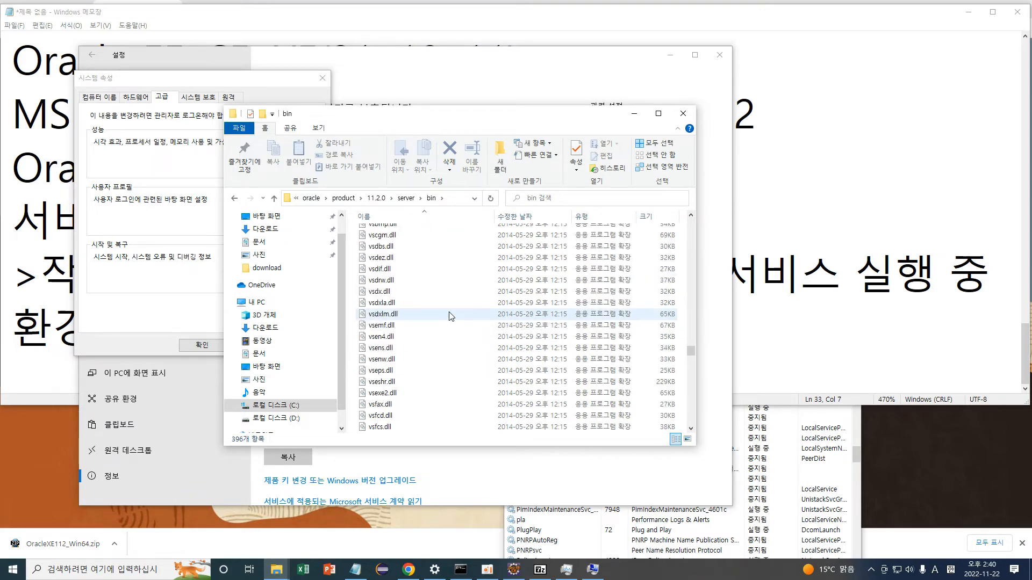
pyautogui.scroll(-12, 450, 312)
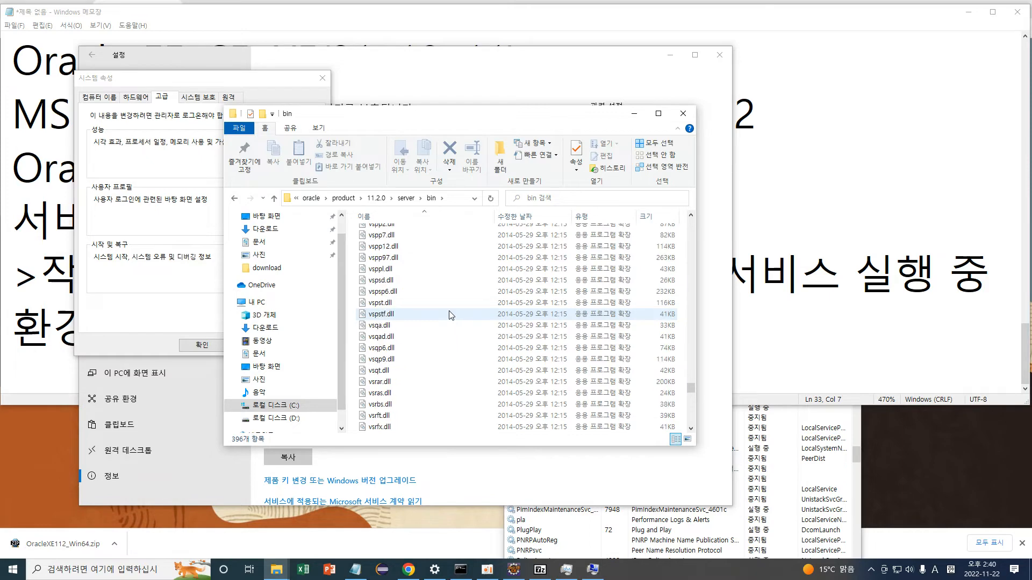
pyautogui.scroll(-3, 460, 311)
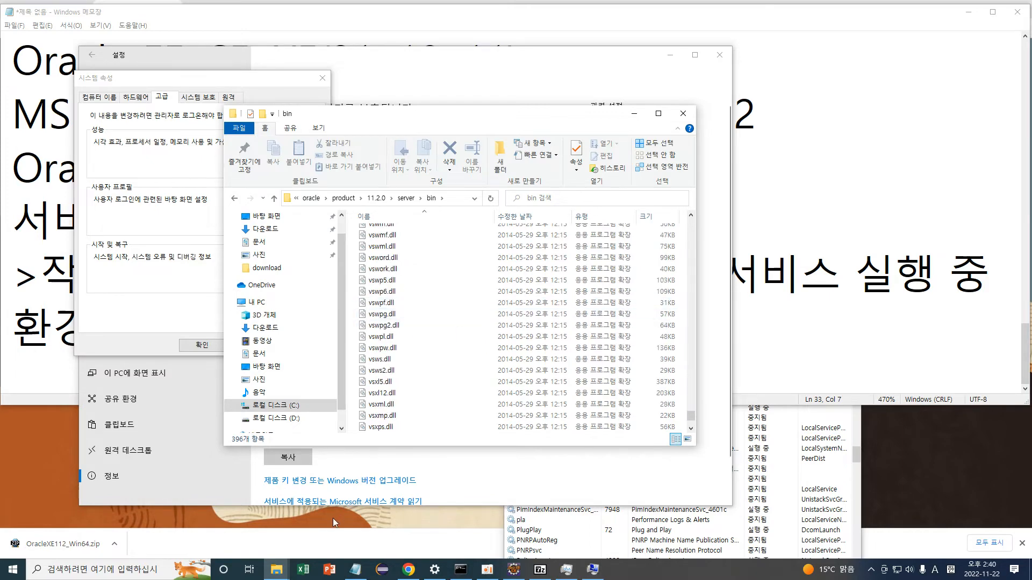
# Close the old command window showing PATH output and bring up Windows search.
pyautogui.click(460, 570)
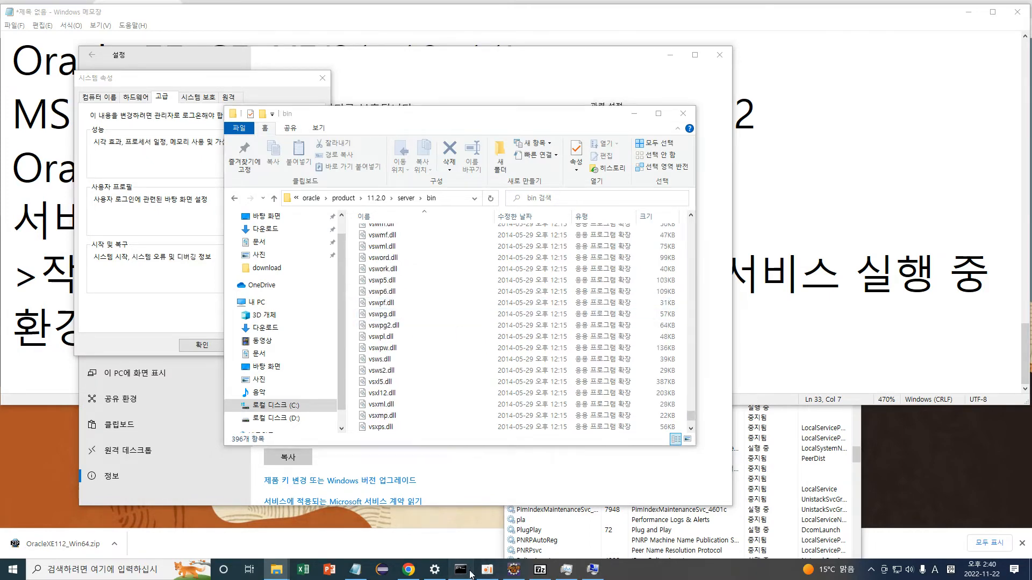
pyautogui.click(932, 36)
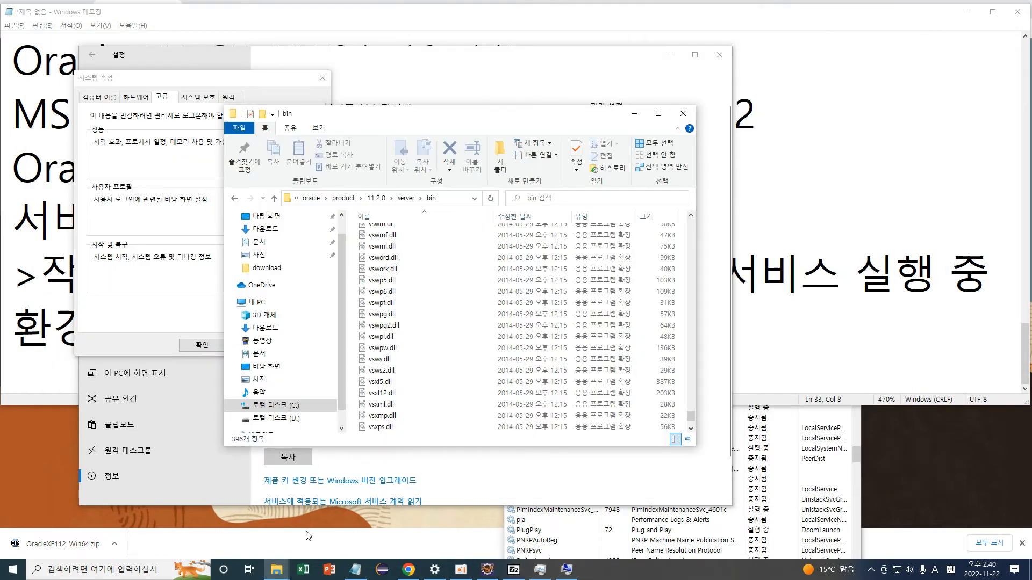
pyautogui.click(208, 571)
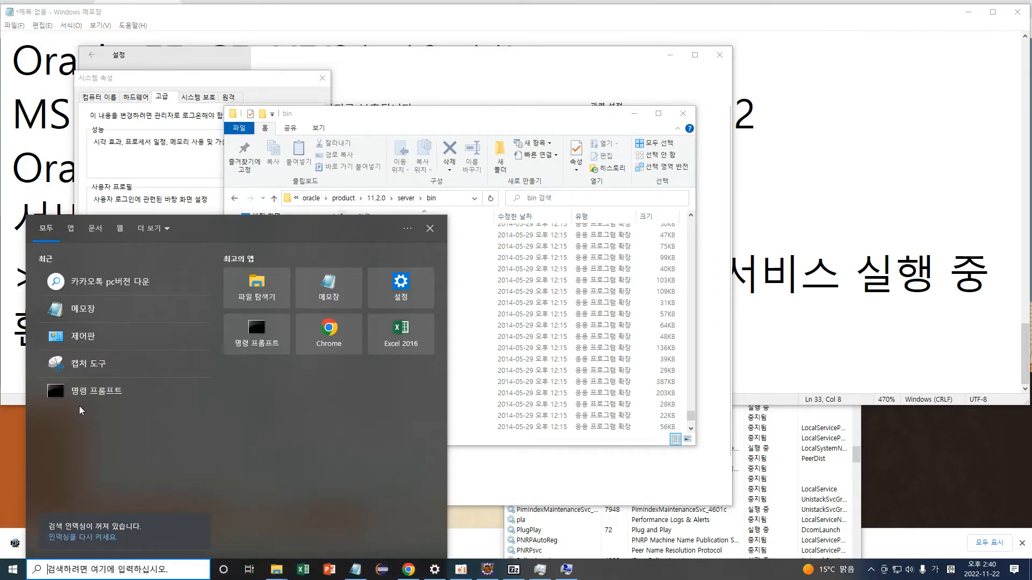
# Run shutdown in a new Command Prompt, which returns a stack-trace error.
pyautogui.click(86, 404)
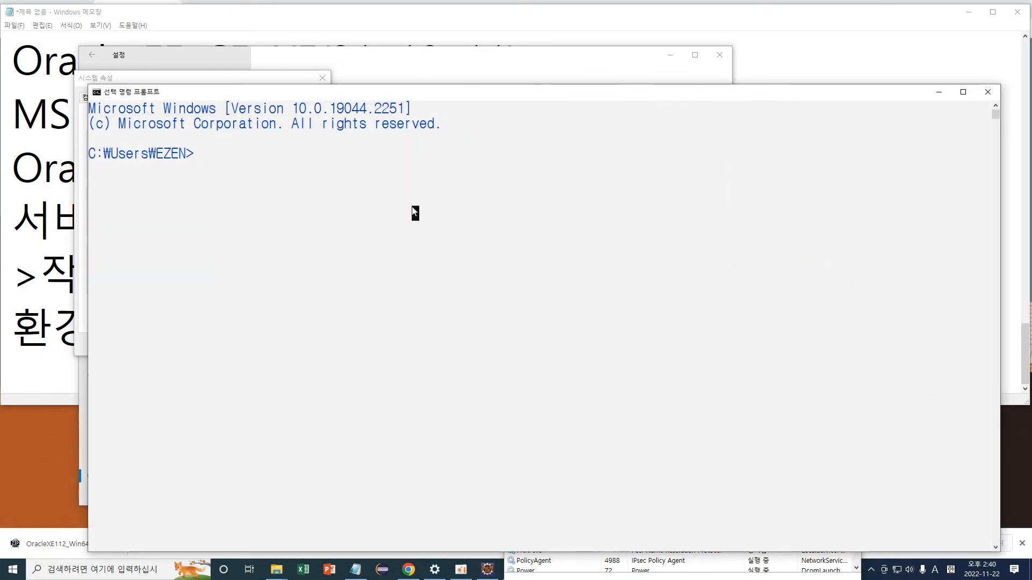
pyautogui.write('shutdown')
pyautogui.press('Return')
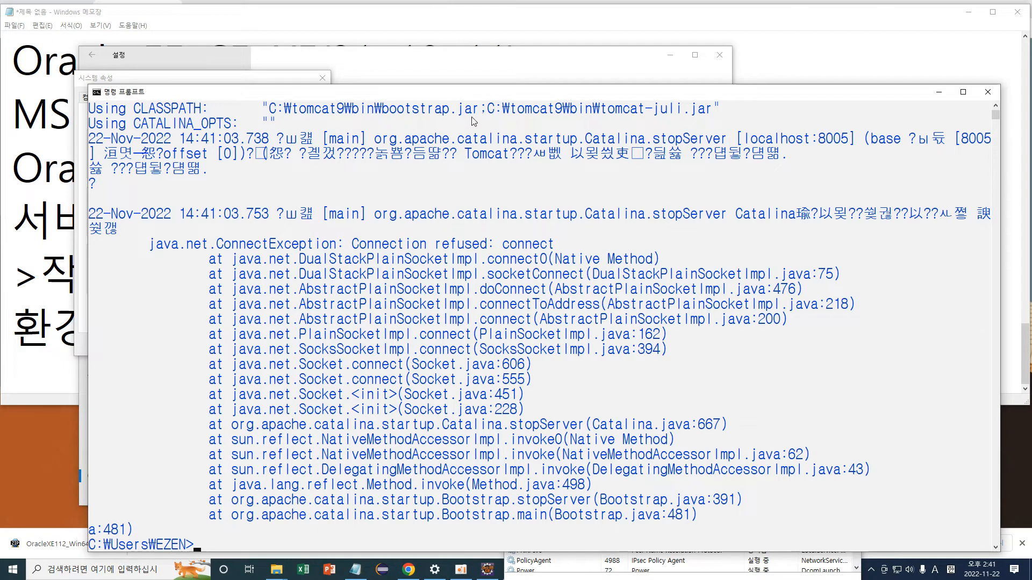
pyautogui.moveTo(344, 193); pyautogui.dragTo(366, 486)
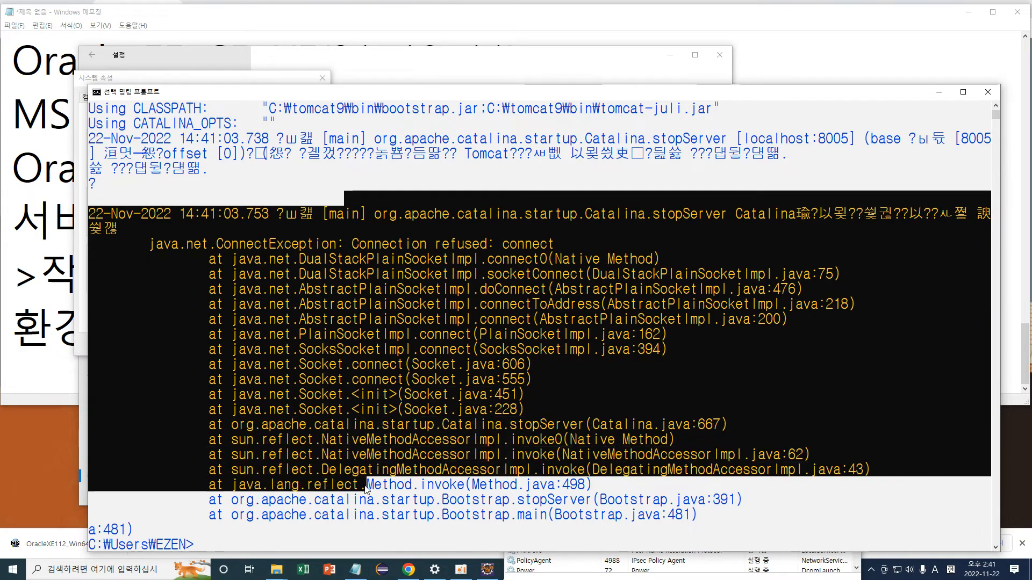
pyautogui.click(371, 439)
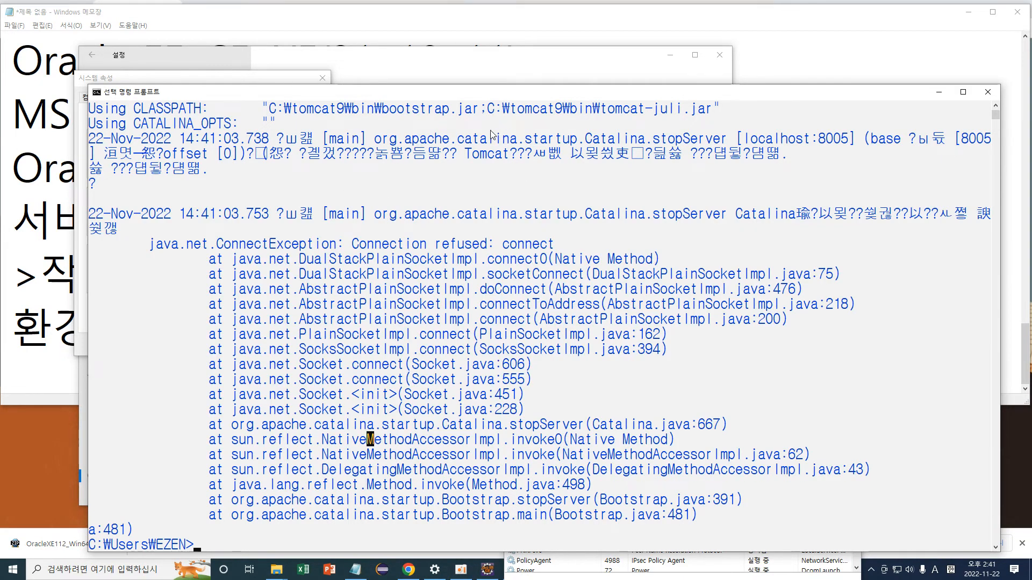
# Launch Tomcat with startup, then run shutdown again to stop it.
pyautogui.write('startup')
pyautogui.press('Return')
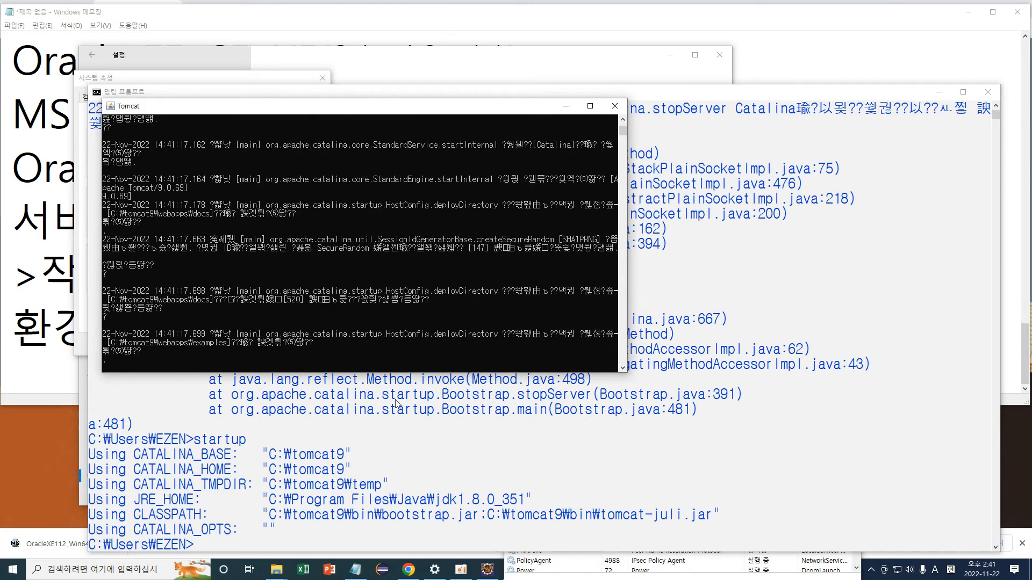
pyautogui.click(240, 544)
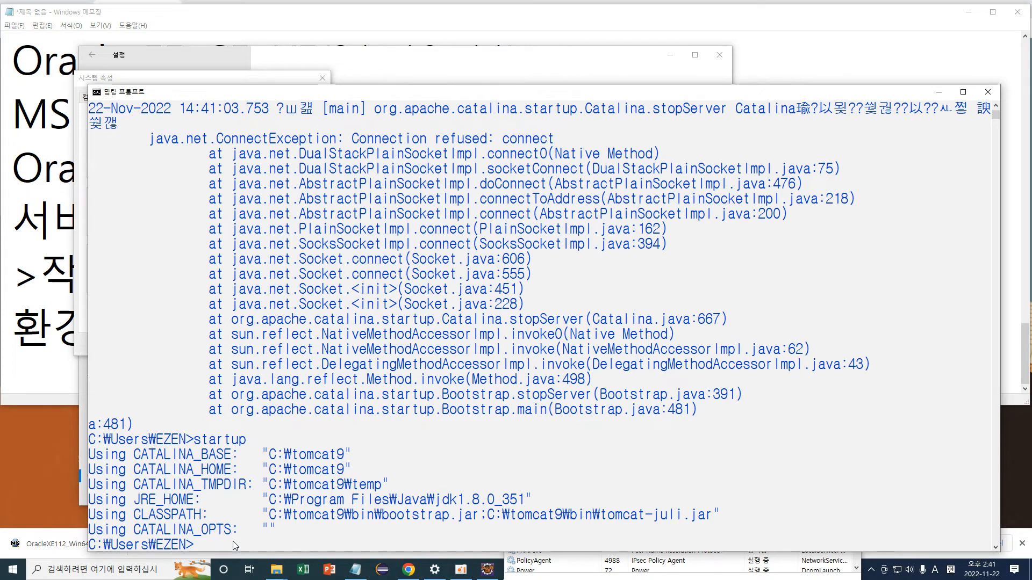
pyautogui.write('shutdonw')
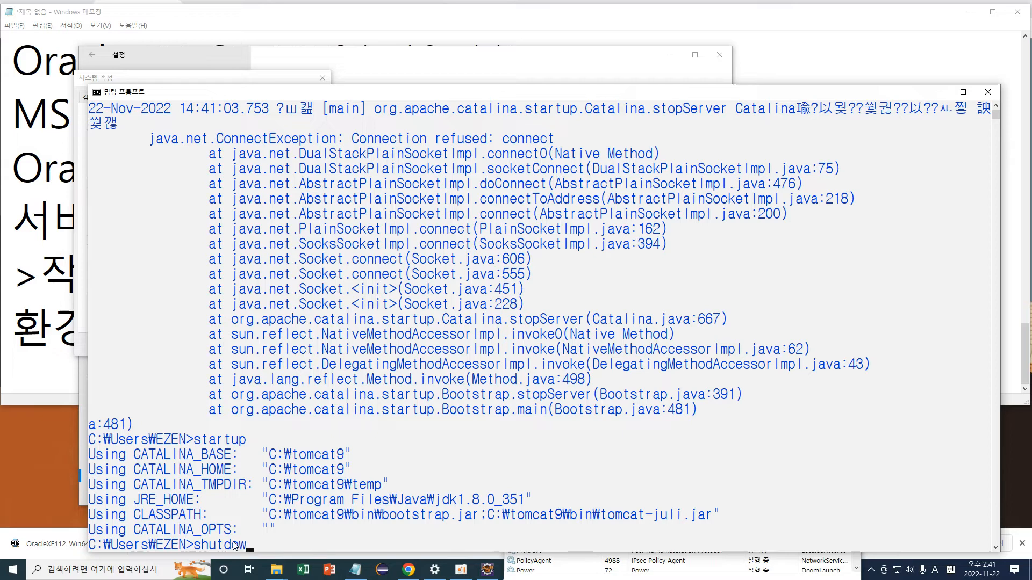
pyautogui.write('n')
pyautogui.press('Return')
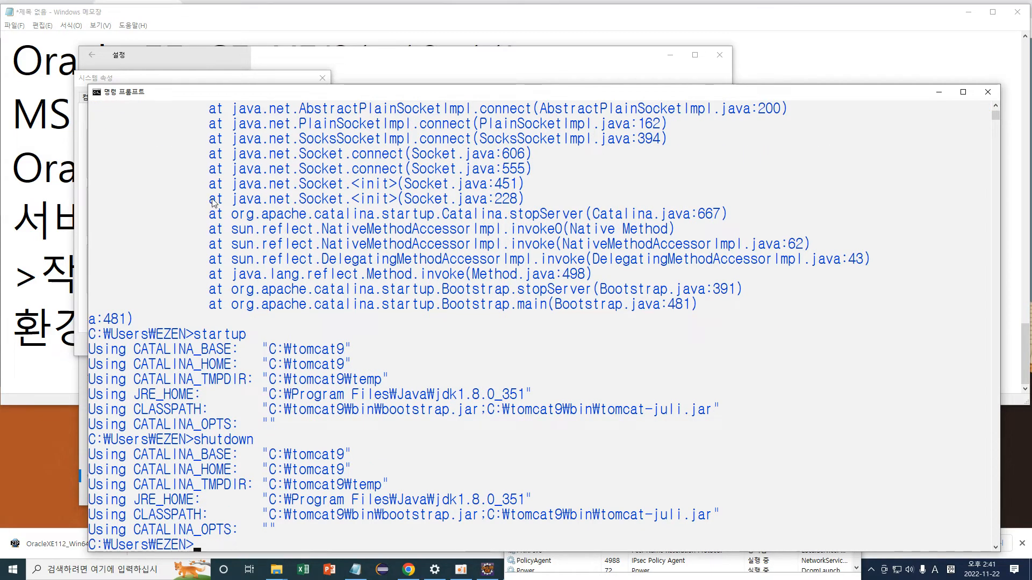
# Minimize the command window and close the Oracle bin folder window.
pyautogui.click(939, 92)
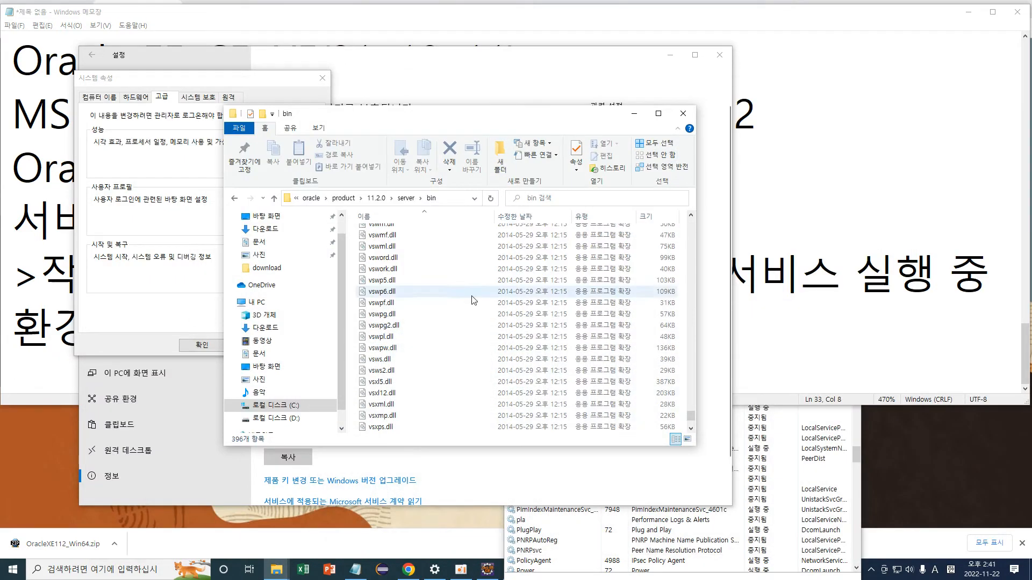
pyautogui.scroll(15, 475, 279)
pyautogui.scroll(12, 403, 268)
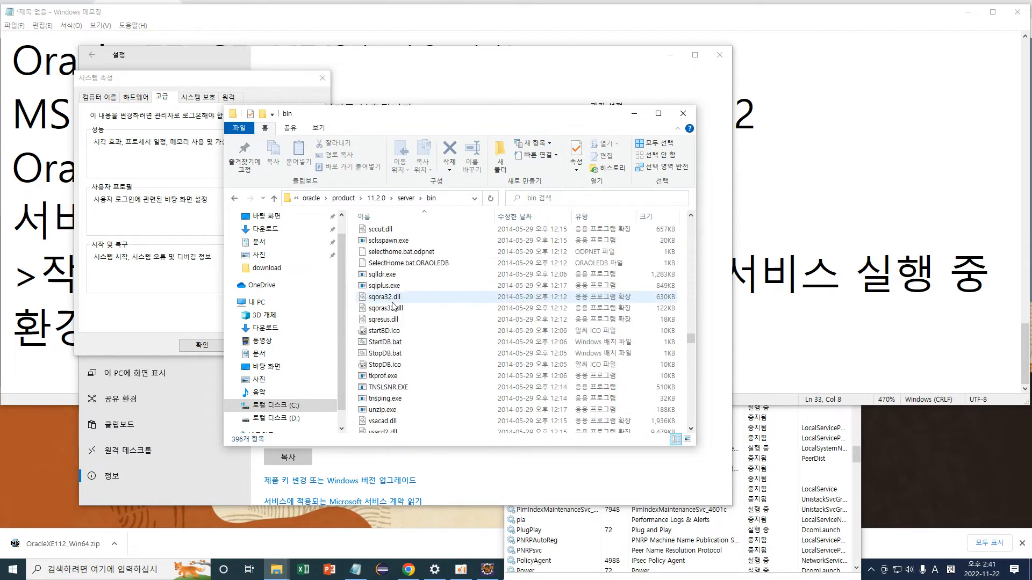
pyautogui.scroll(2, 393, 307)
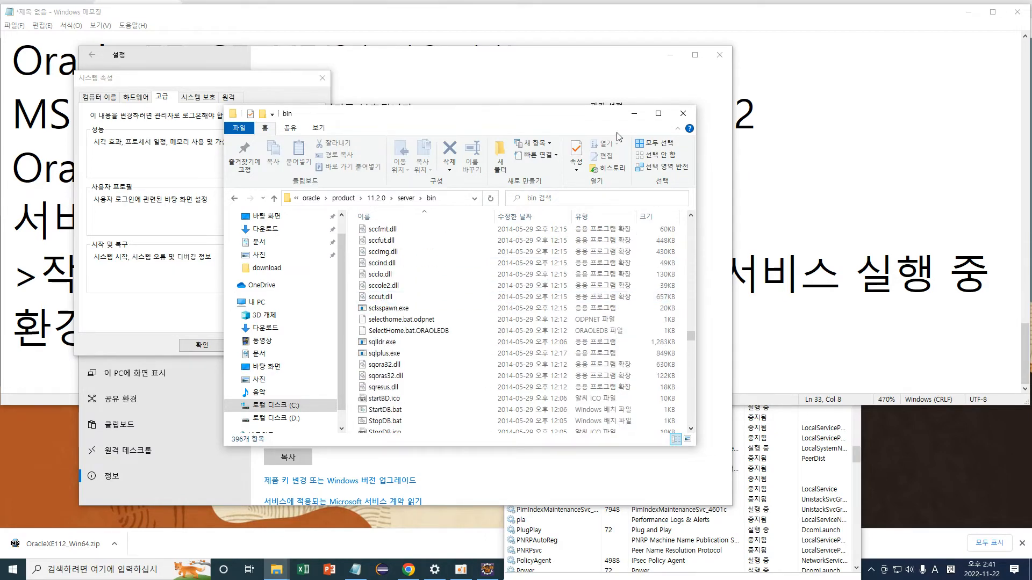
pyautogui.click(688, 116)
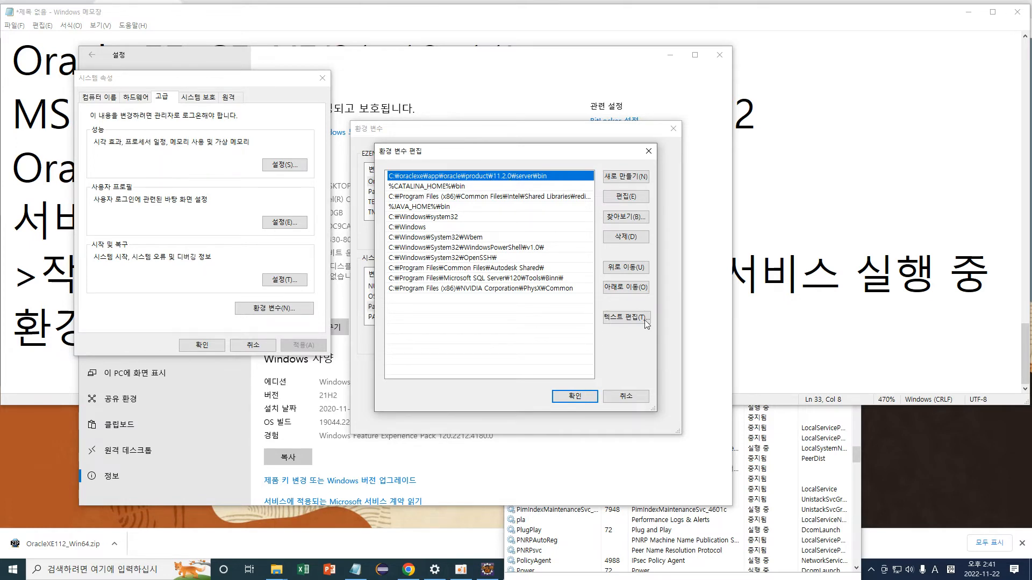
# Move the Oracle server bin entry down the Path list and confirm all three dialogs.
pyautogui.click(627, 287)
pyautogui.click(626, 287)
pyautogui.click(626, 288)
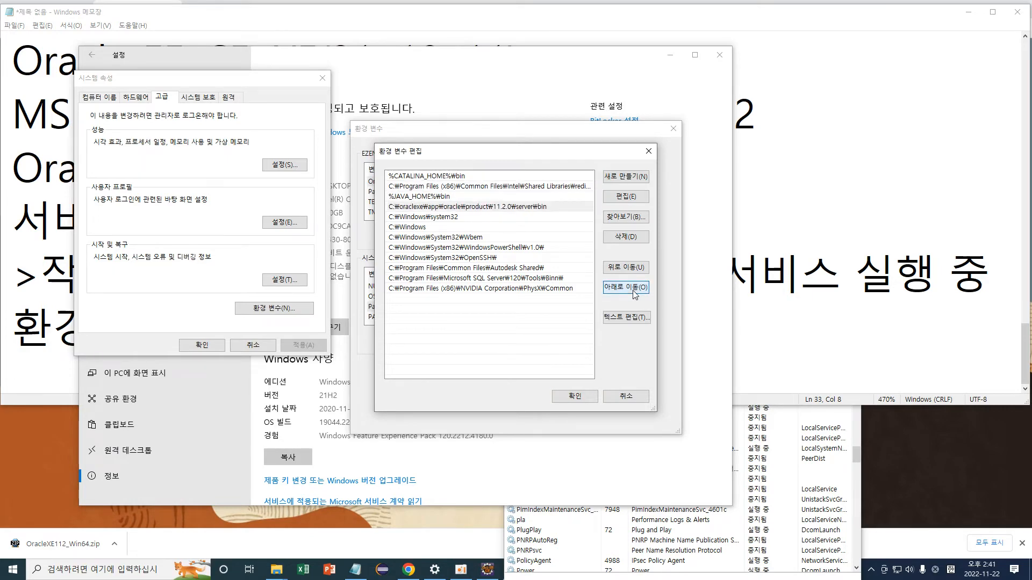
pyautogui.click(574, 397)
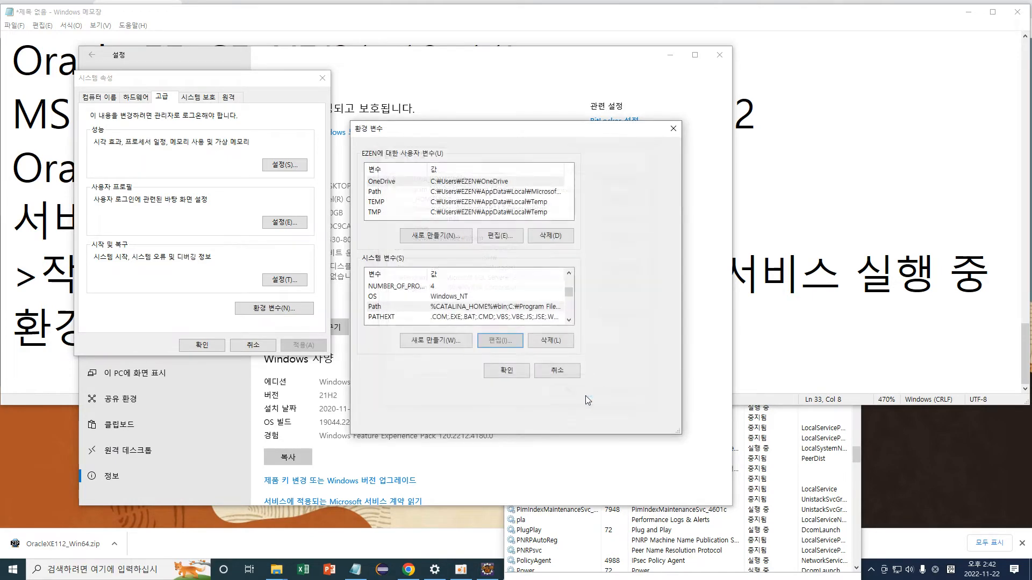
pyautogui.click(496, 369)
pyautogui.click(202, 345)
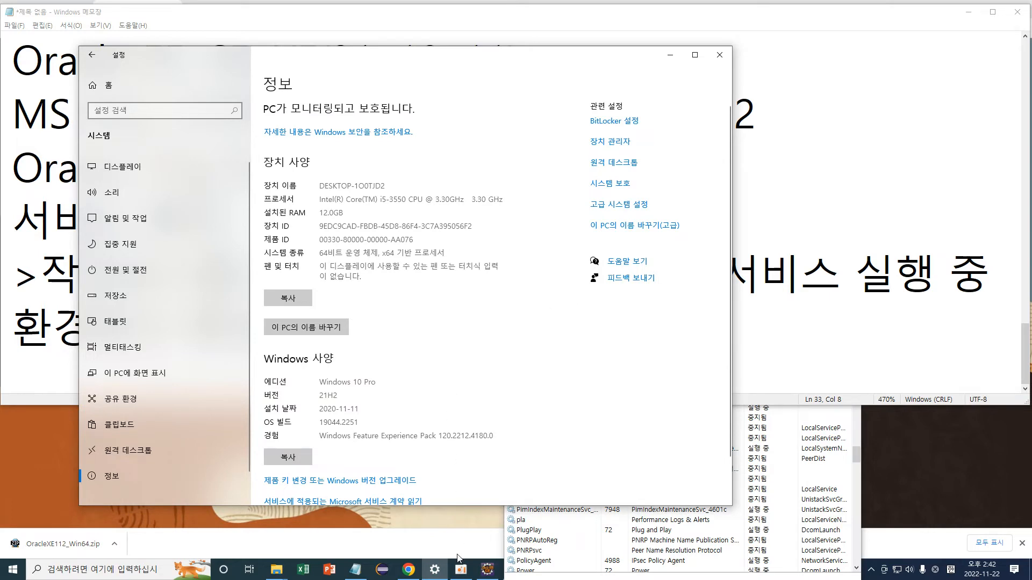
# Reopen the Path variable editor and check the Oracle server bin entry's position.
pyautogui.click(619, 204)
pyautogui.click(309, 351)
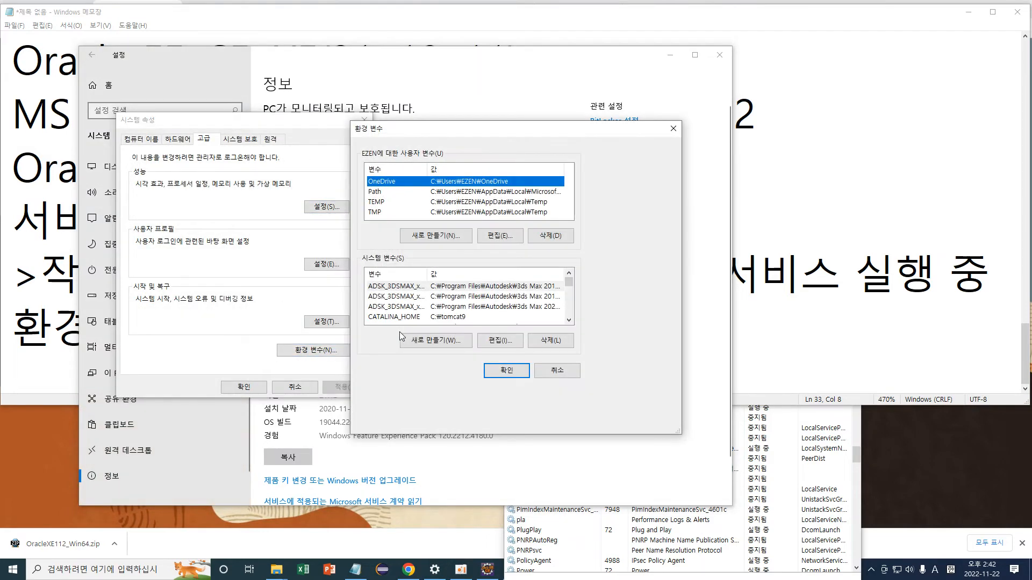
pyautogui.click(422, 308)
pyautogui.press('p')
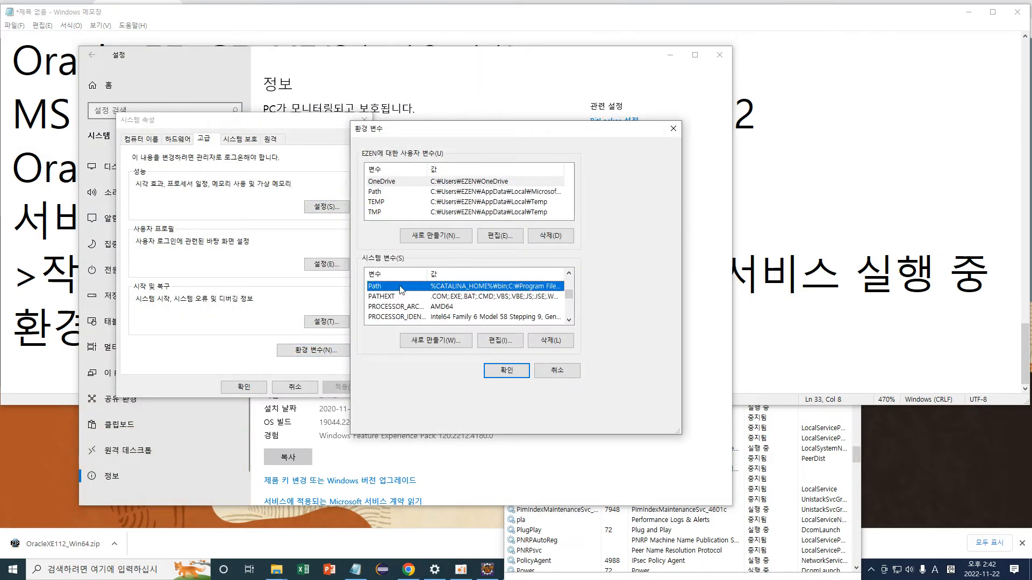
pyautogui.click(500, 341)
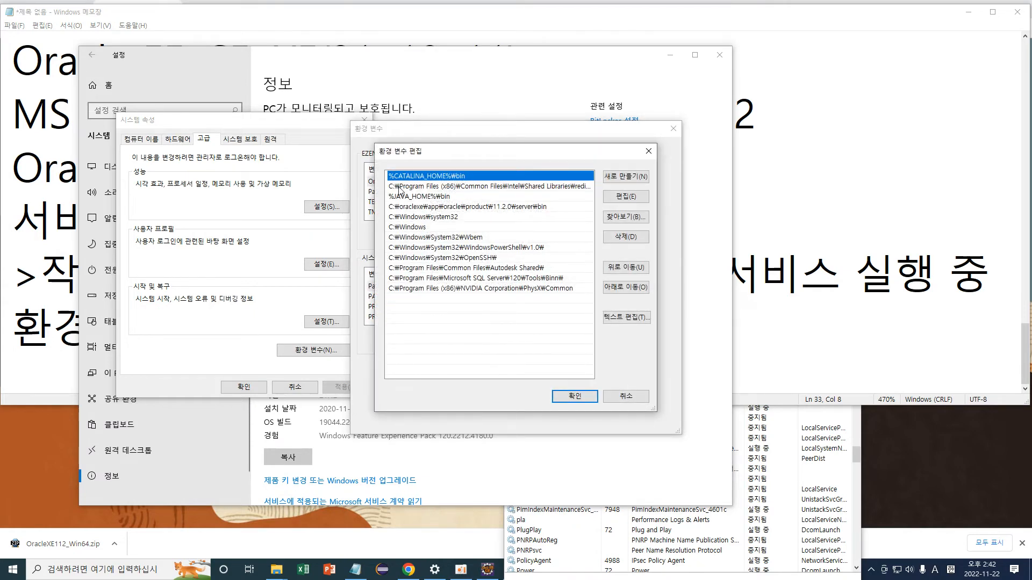
pyautogui.click(538, 210)
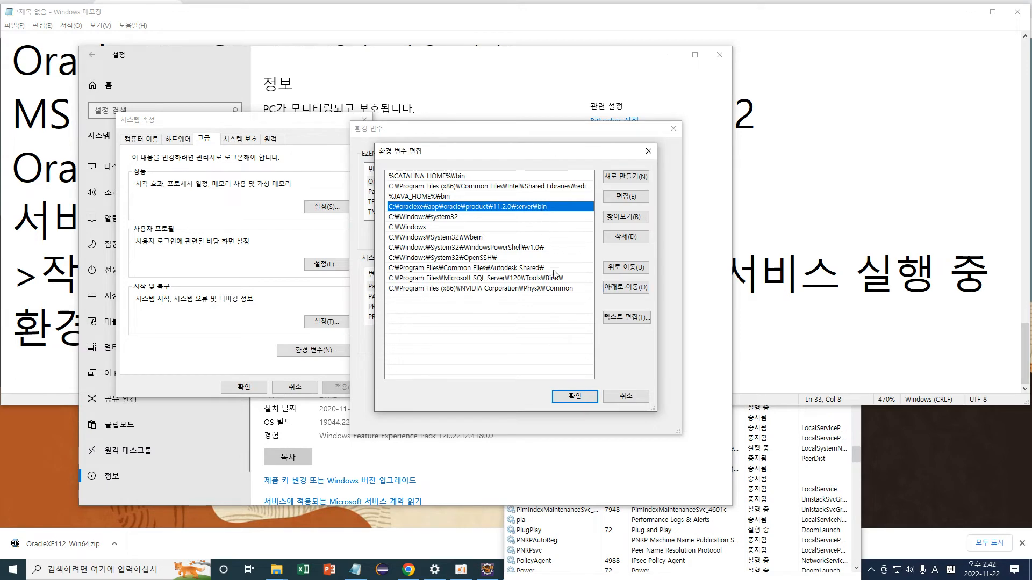
# Close the Path, Environment Variables and System Properties dialogs, then bring up Windows search.
pyautogui.click(577, 399)
pyautogui.click(508, 419)
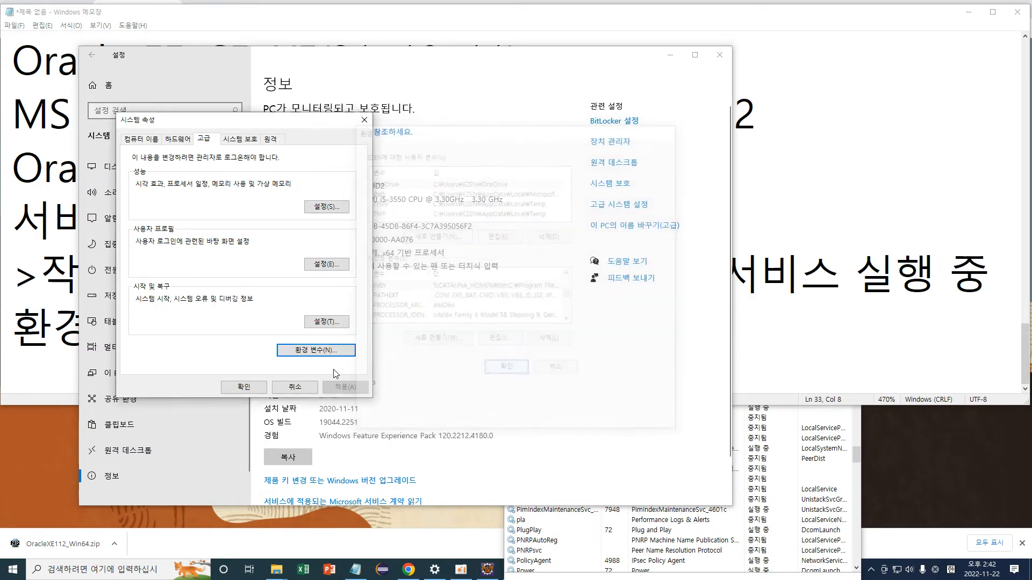
pyautogui.click(264, 387)
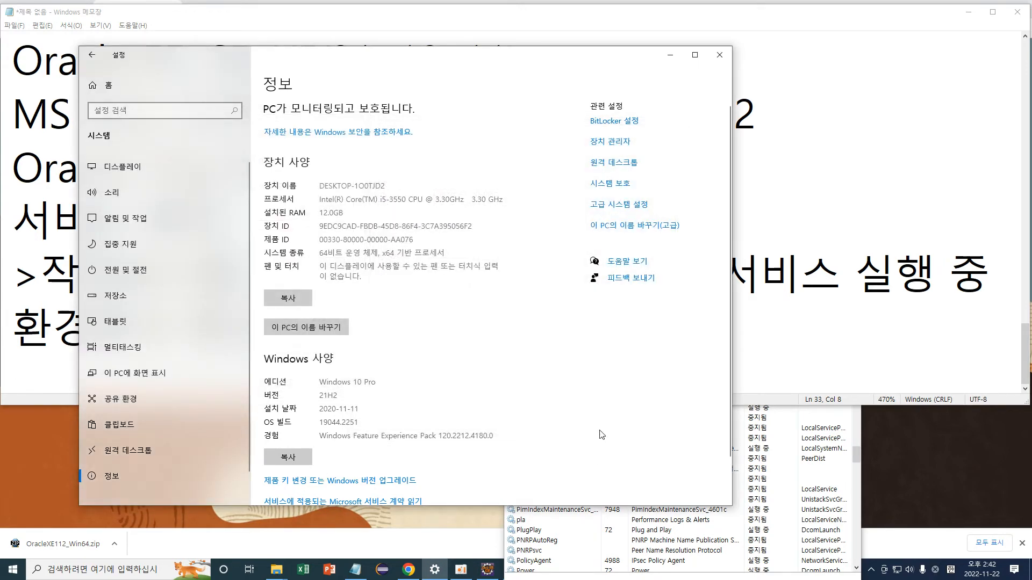
pyautogui.click(135, 569)
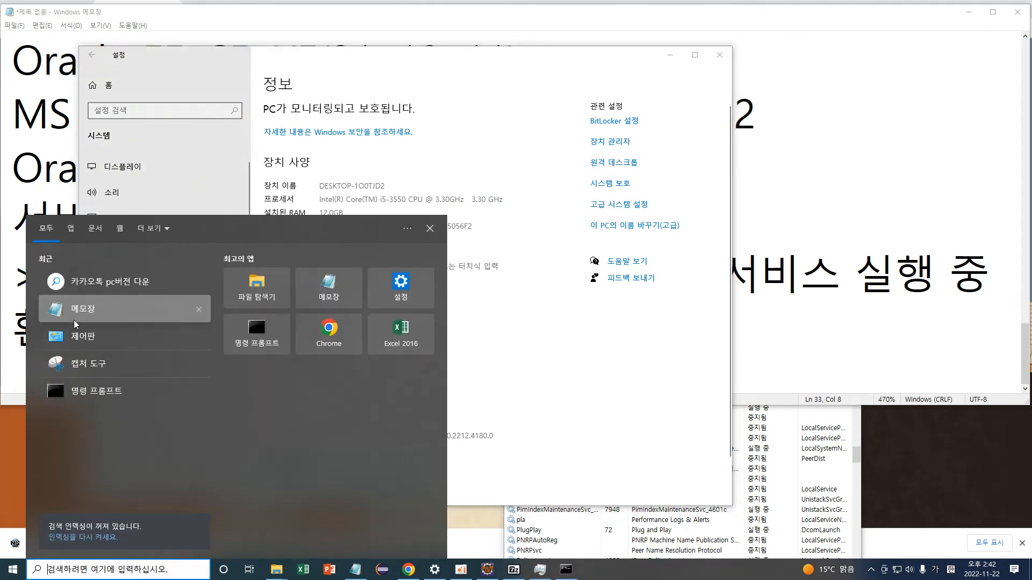
# Run path in a new Command Prompt and inspect the listed PATH entries.
pyautogui.click(80, 392)
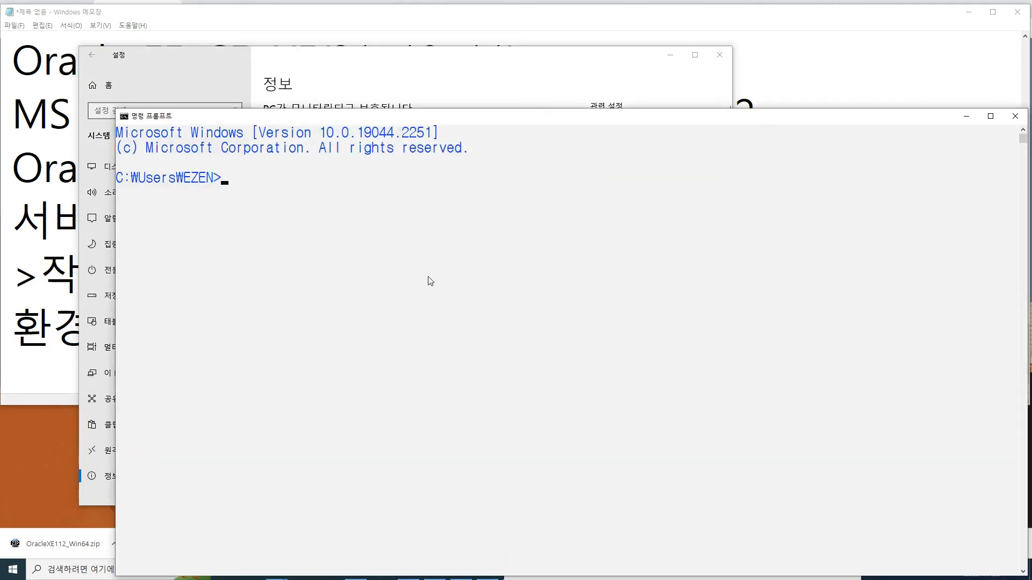
pyautogui.write('path')
pyautogui.press('Return')
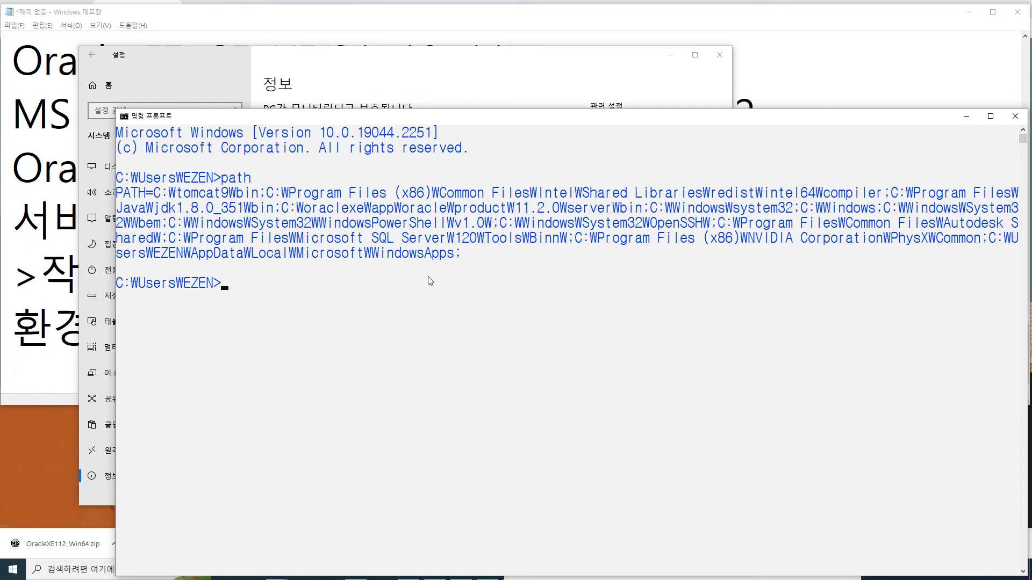
pyautogui.moveTo(159, 192); pyautogui.dragTo(854, 198)
pyautogui.click(382, 190)
pyautogui.click(894, 193)
pyautogui.moveTo(894, 196); pyautogui.dragTo(641, 216)
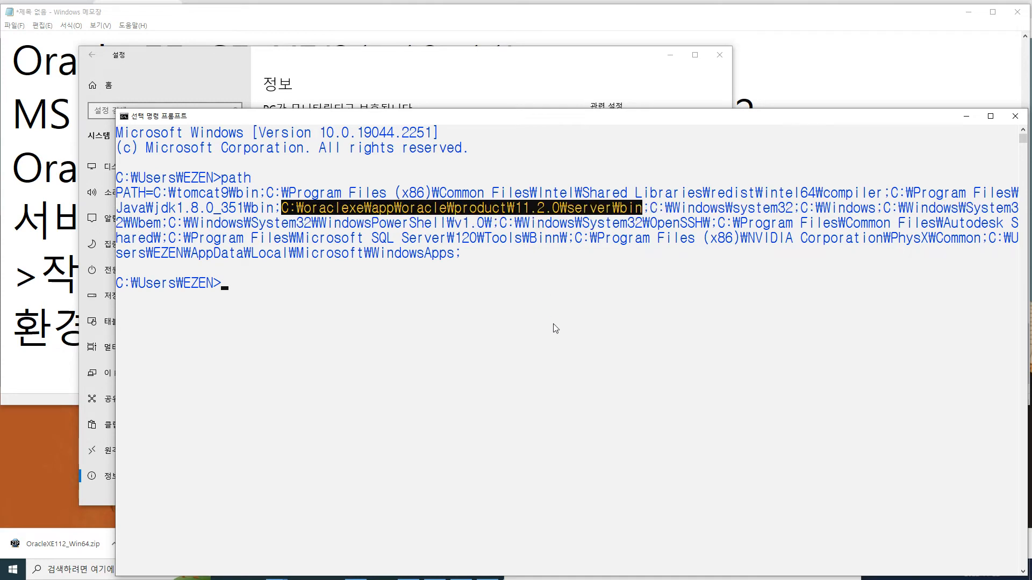
# Close the command window and minimize the Settings window.
pyautogui.moveTo(693, 119); pyautogui.dragTo(600, 127)
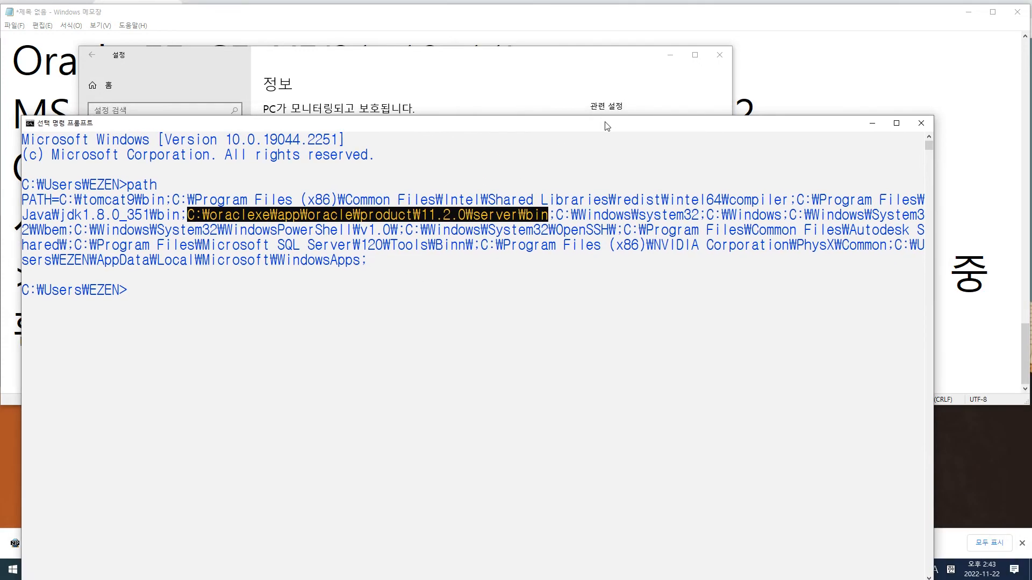
pyautogui.click(925, 123)
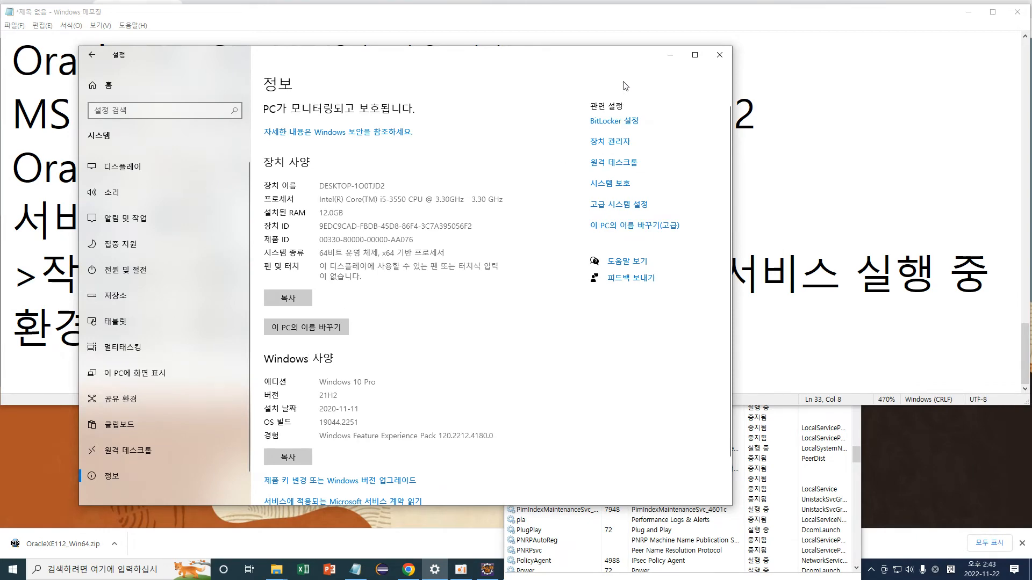
pyautogui.moveTo(458, 62); pyautogui.dragTo(501, 55)
pyautogui.click(713, 47)
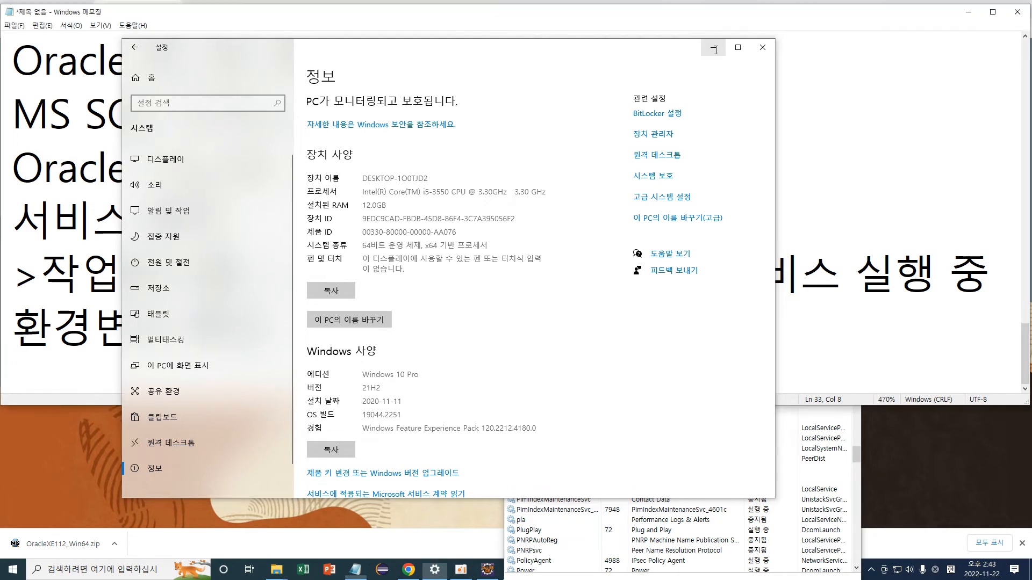
# Minimize Settings and move Task Manager aside to bring the notes forward.
pyautogui.click(588, 460)
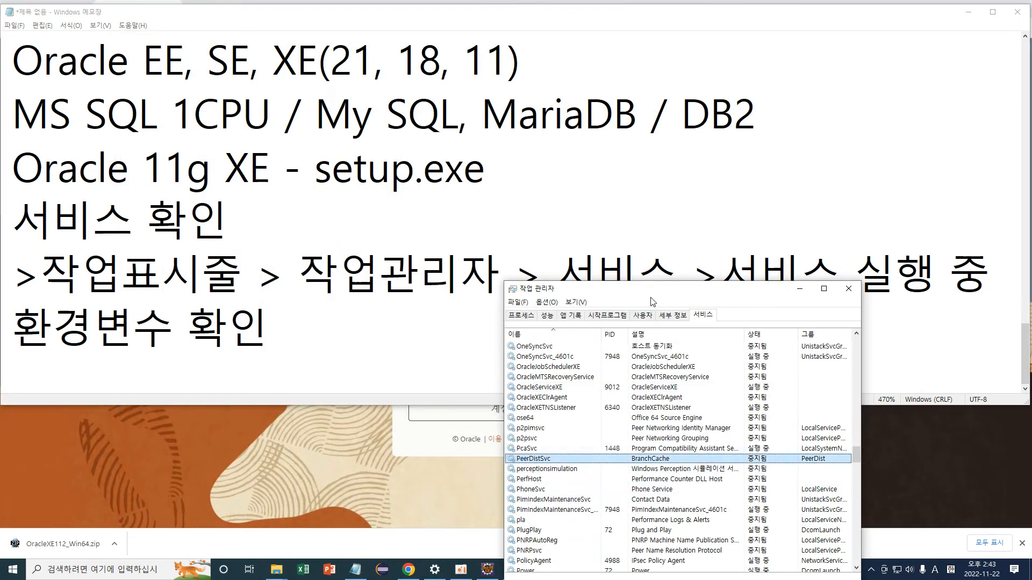
pyautogui.moveTo(656, 297); pyautogui.dragTo(546, 172)
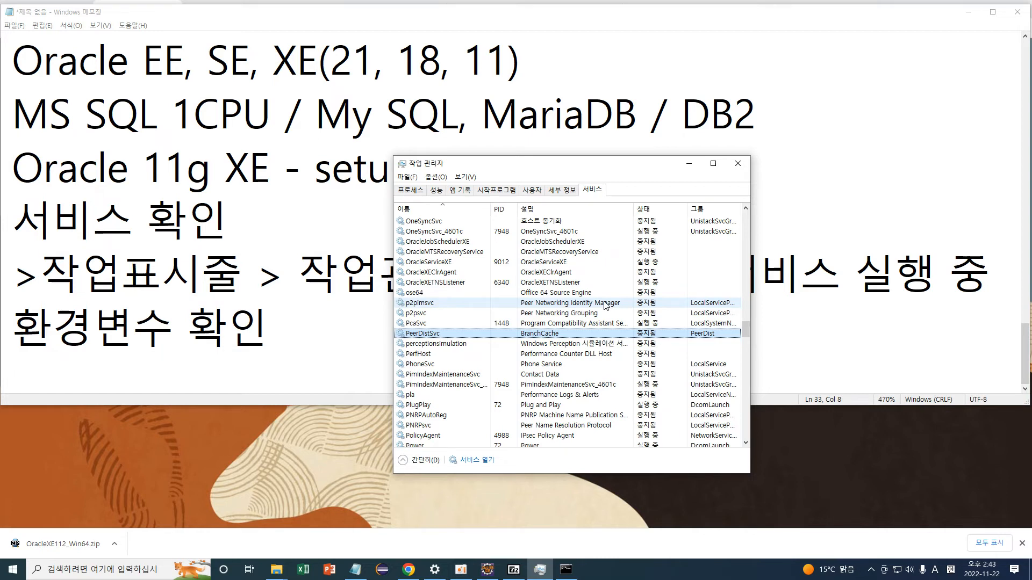
pyautogui.click(104, 321)
# Append ' - 자동 등록' so the line reads '환경변수 확인 - 자동 등록'.
pyautogui.click(231, 321)
pyautogui.click(322, 321)
pyautogui.write('- 자동 등')
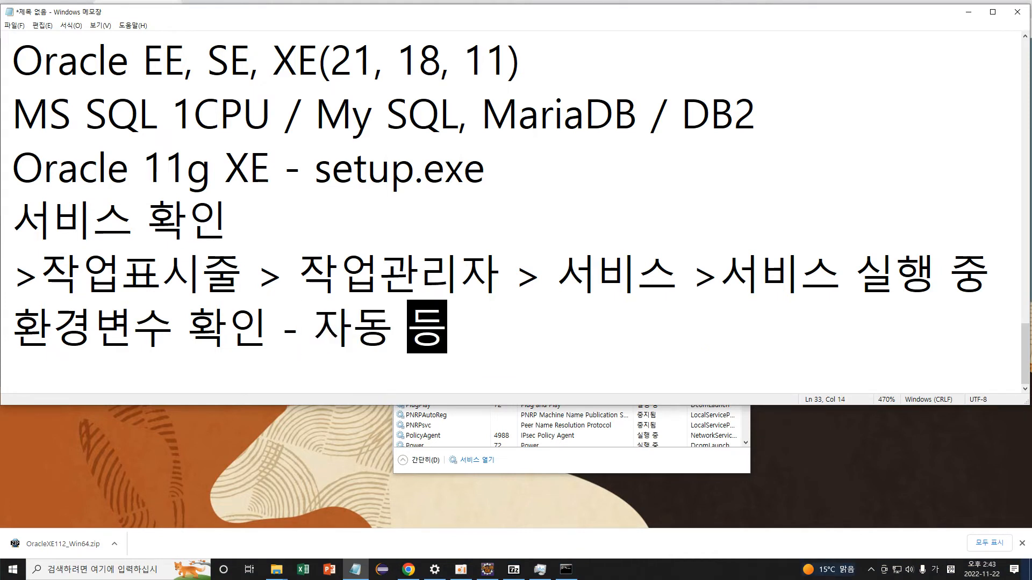
pyautogui.write('록')
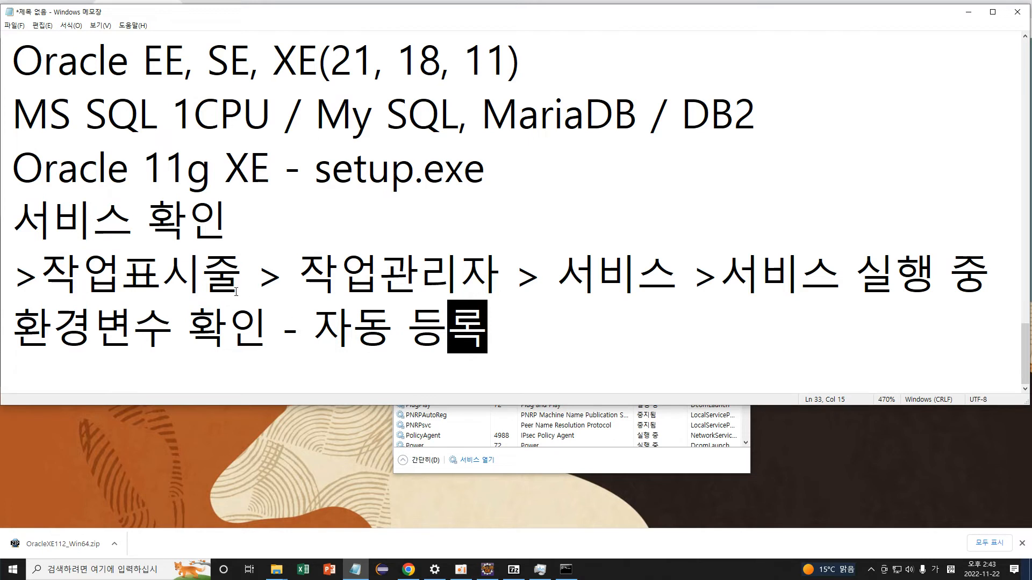
pyautogui.click(408, 339)
pyautogui.click(523, 335)
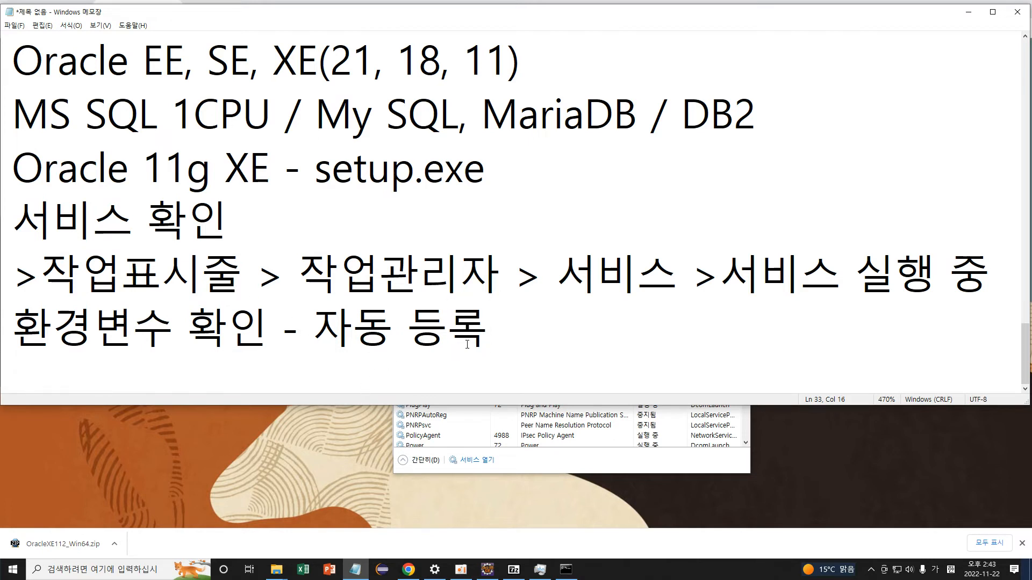
pyautogui.click(279, 573)
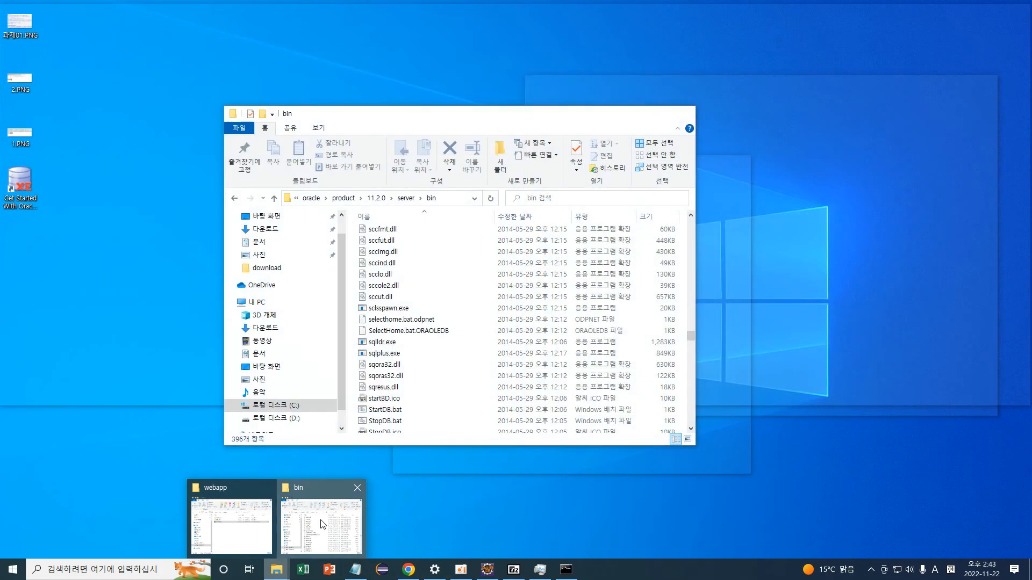
# Browse from the C: drive through oraclexe\app\oracle\product\11.2.0 to the server folder.
pyautogui.click(321, 526)
pyautogui.click(293, 405)
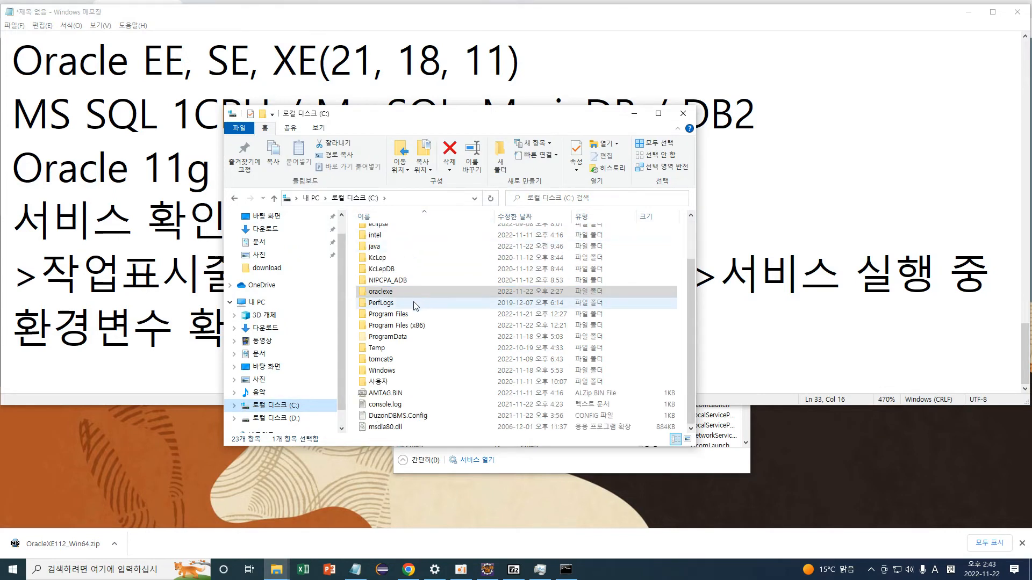
pyautogui.doubleClick(400, 345)
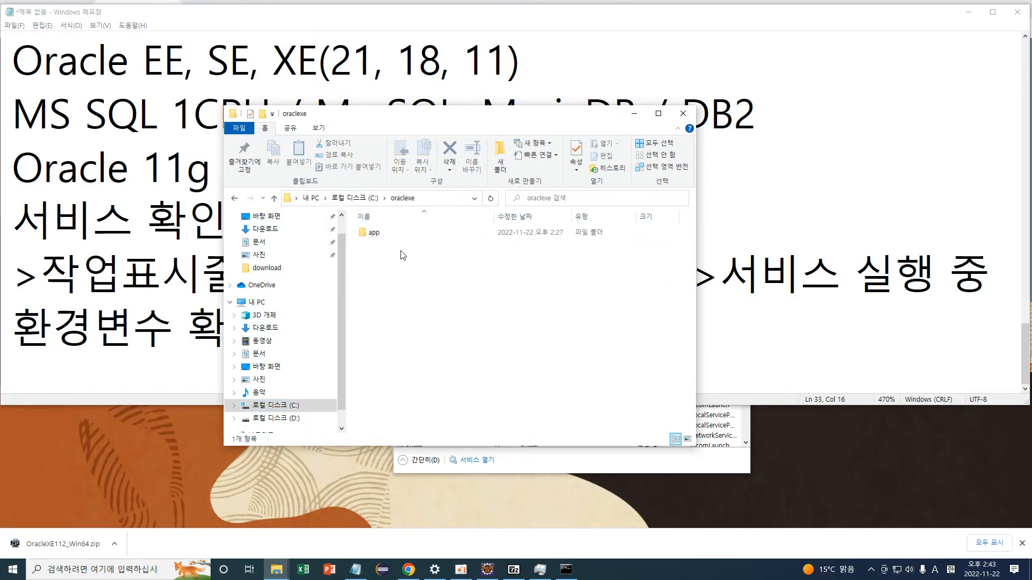
pyautogui.click(374, 235)
pyautogui.doubleClick(375, 235)
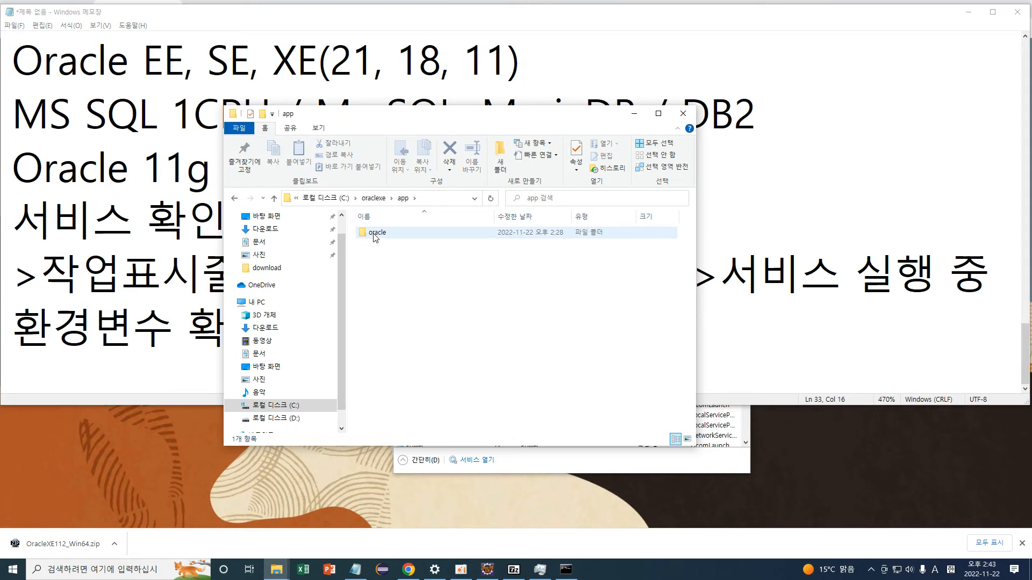
pyautogui.doubleClick(376, 235)
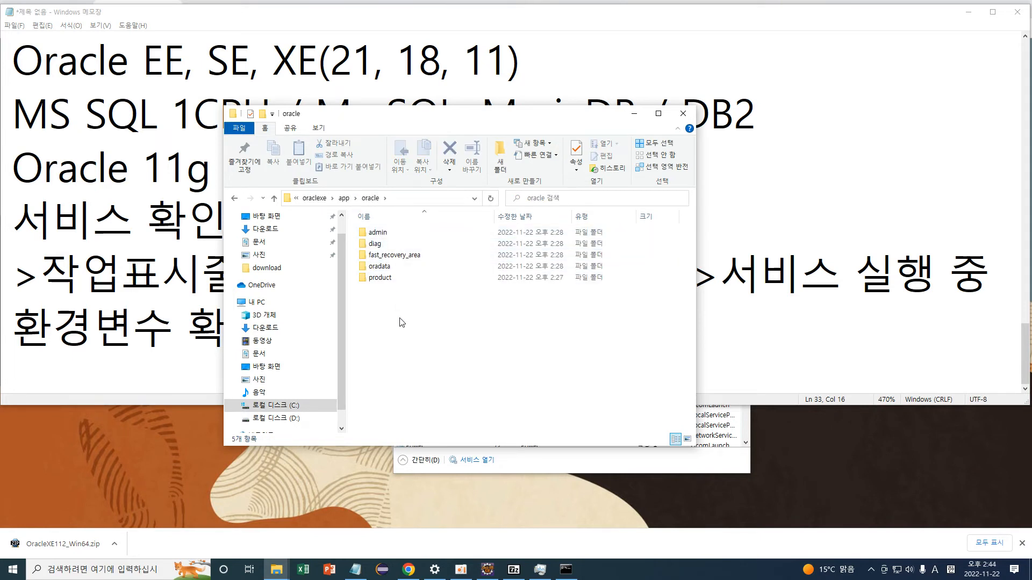
pyautogui.doubleClick(380, 278)
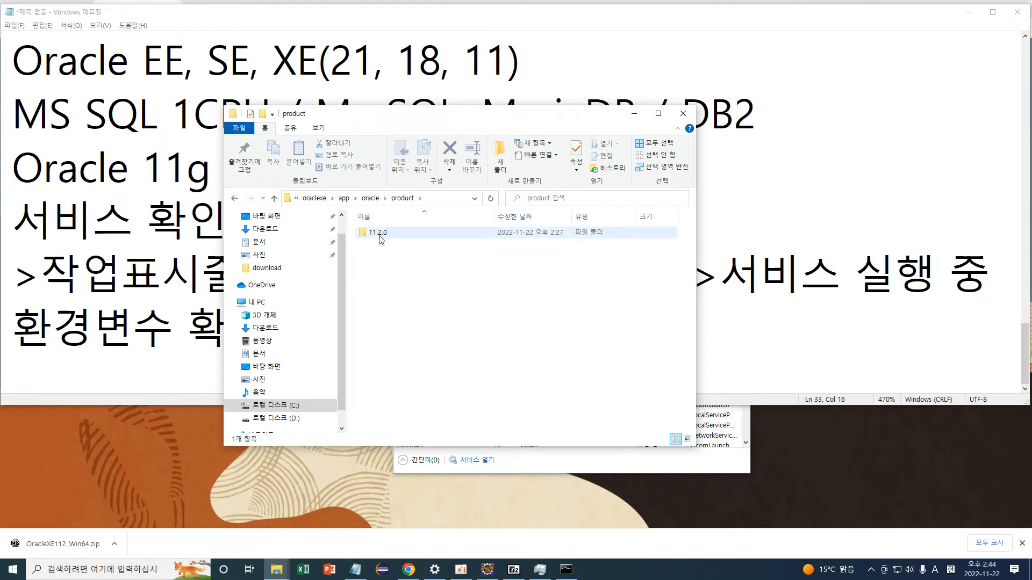
pyautogui.doubleClick(375, 234)
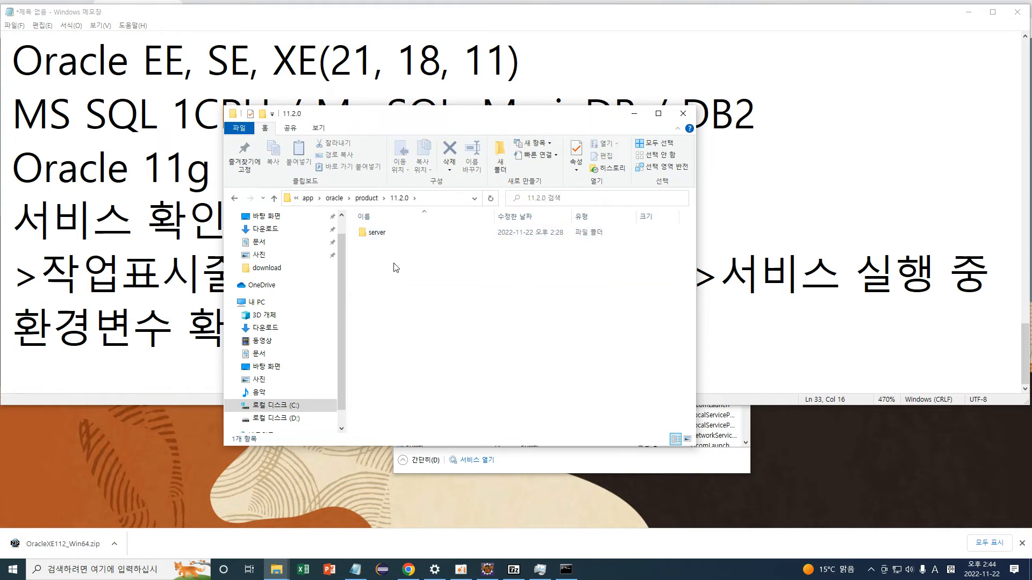
pyautogui.doubleClick(379, 237)
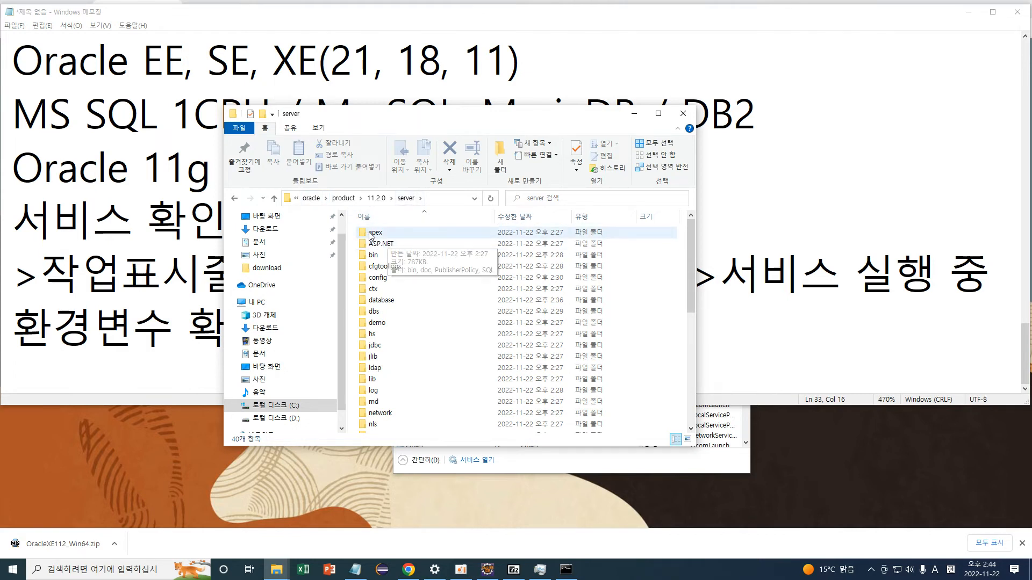
# Open jdbc\lib to show ojdbc5.jar, ojdbc6.jar and ojdbc6_g.jar, then minimize Explorer.
pyautogui.doubleClick(365, 347)
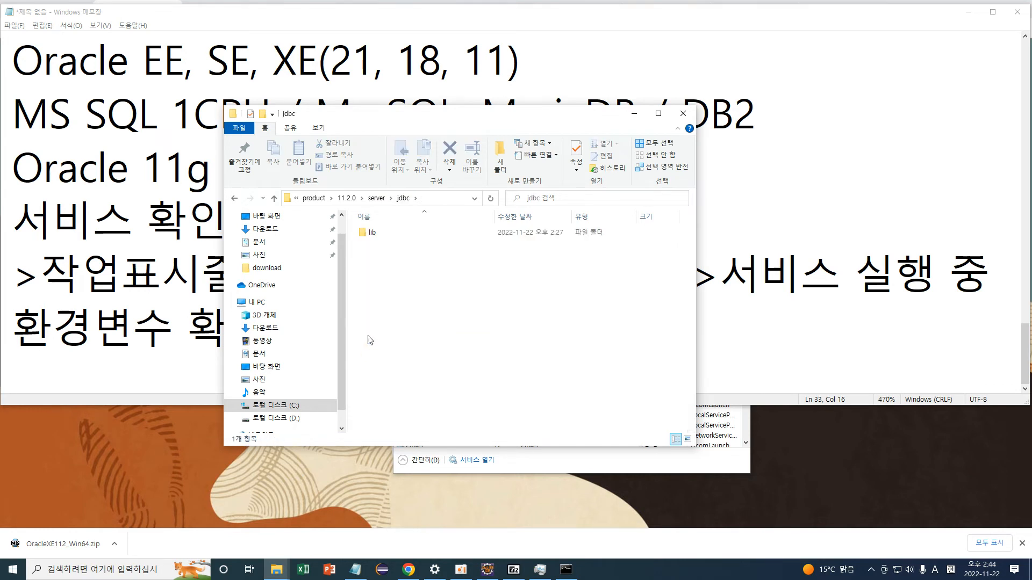
pyautogui.click(366, 235)
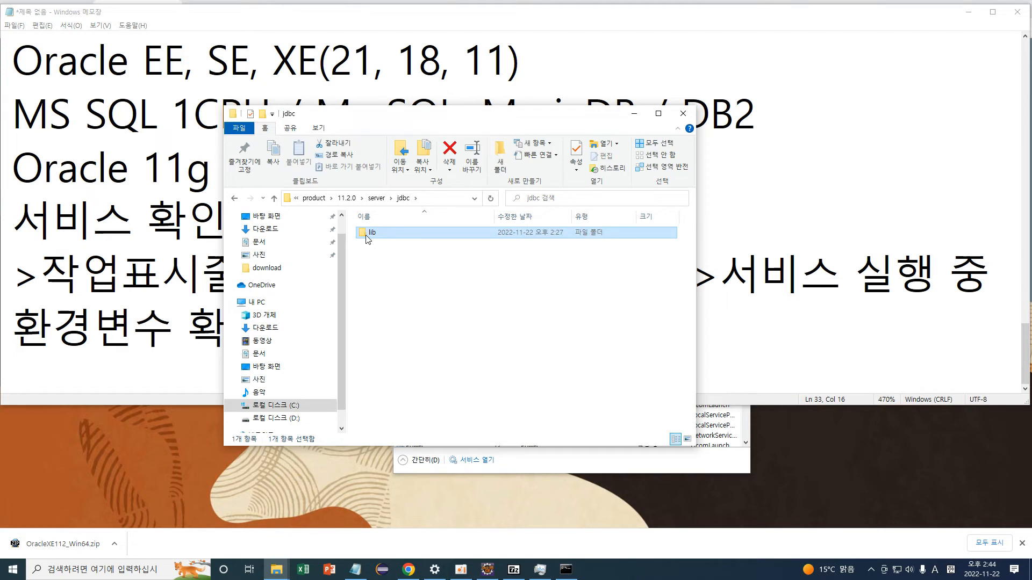
pyautogui.doubleClick(367, 237)
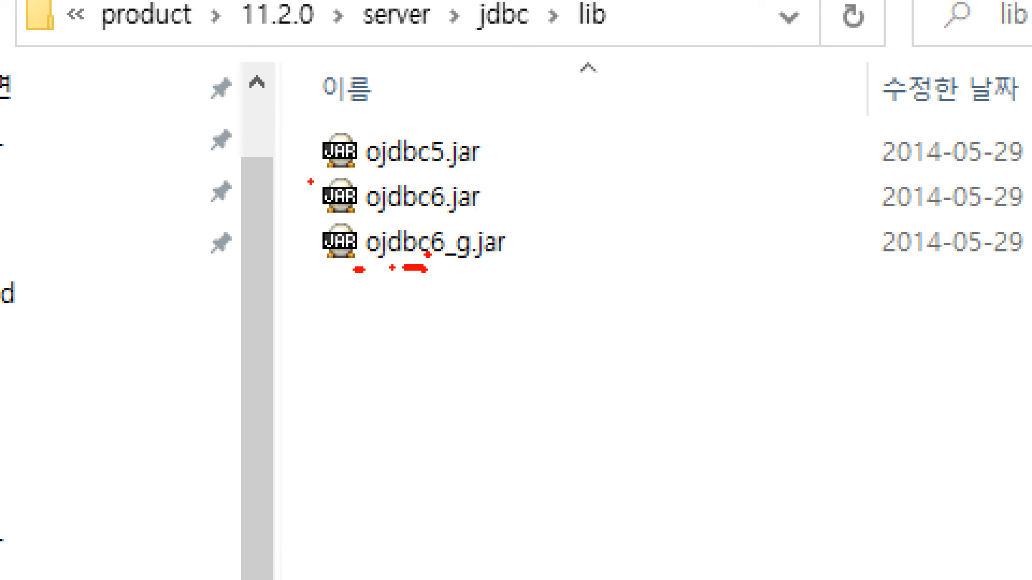
pyautogui.moveTo(301, 177); pyautogui.dragTo(534, 220)
pyautogui.moveTo(588, 194); pyautogui.dragTo(567, 216)
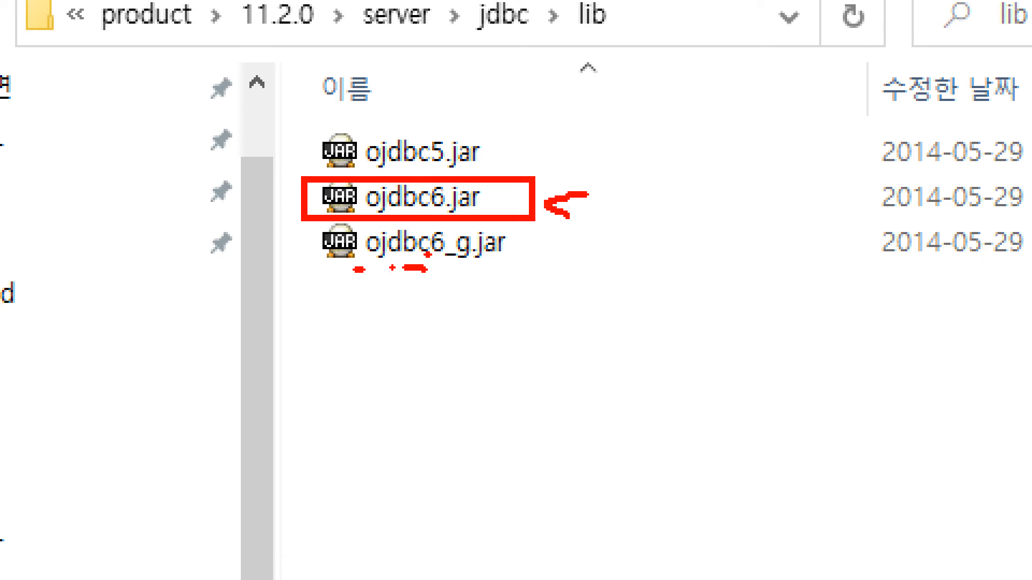
pyautogui.moveTo(572, 178)
pyautogui.mouseDown()
pyautogui.moveTo(559, 223)
pyautogui.moveTo(599, 188)
pyautogui.mouseUp()
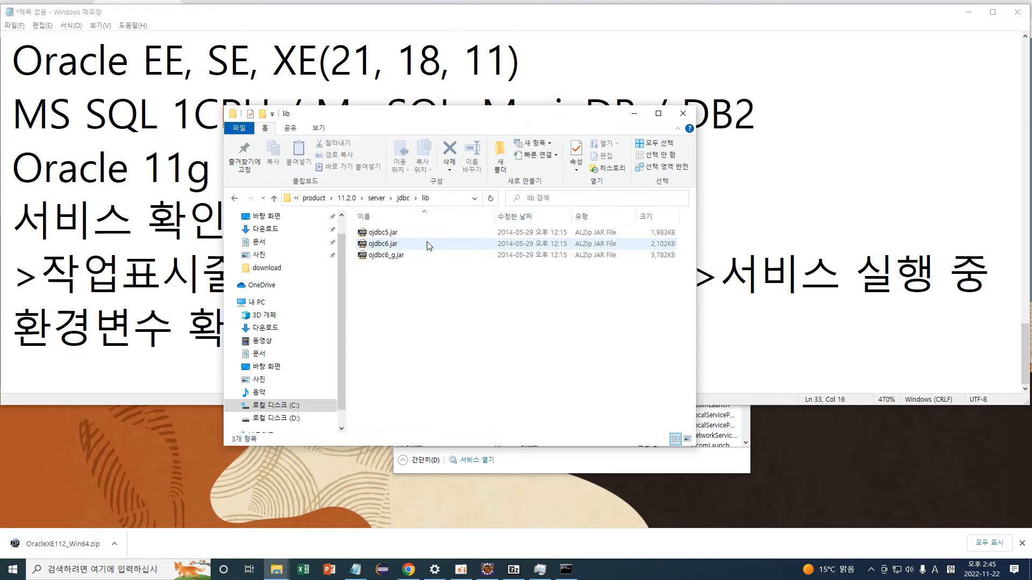
pyautogui.click(403, 198)
pyautogui.doubleClick(374, 232)
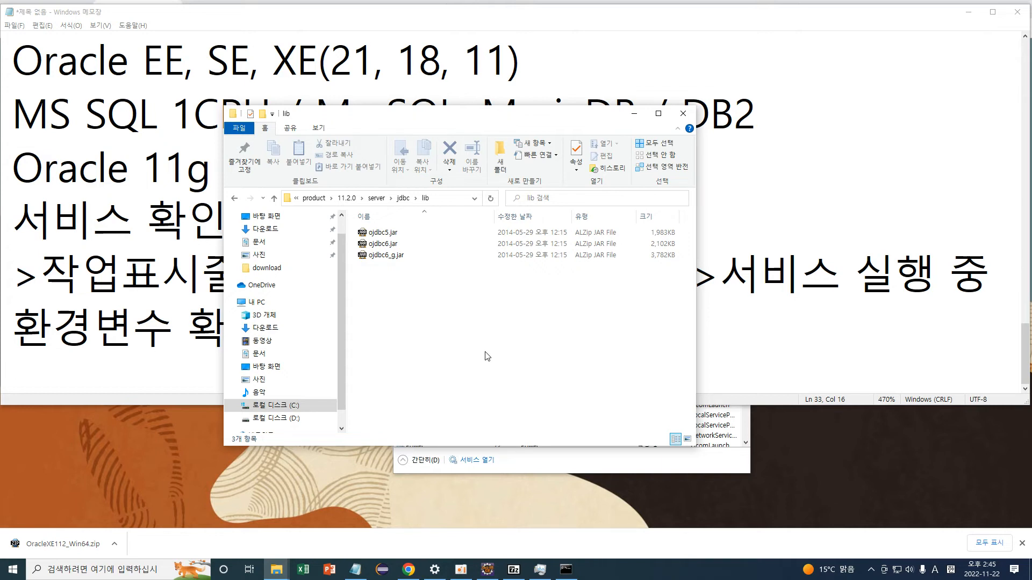
pyautogui.click(634, 114)
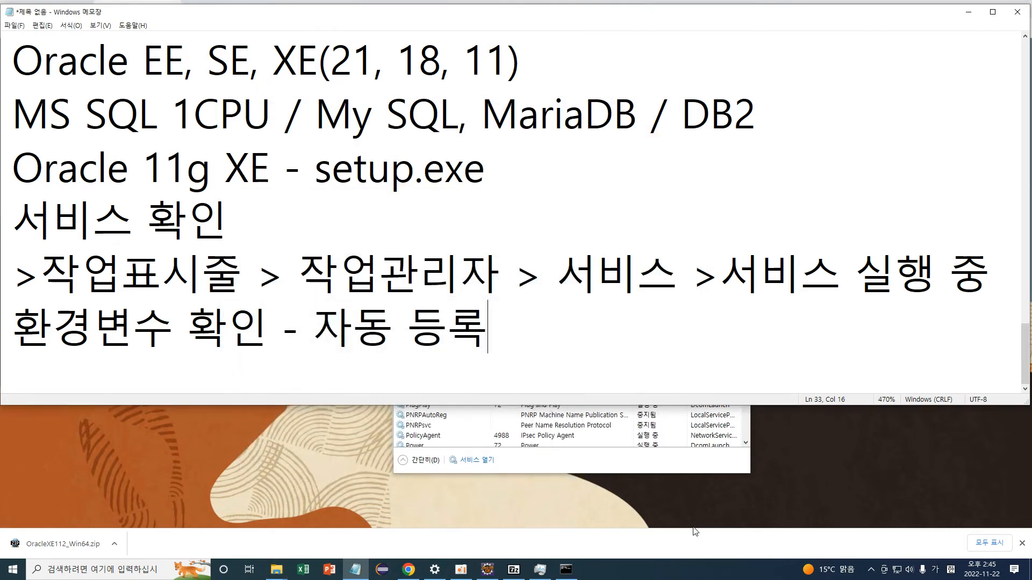
# Close the old Tomcat console and start a new Command Prompt with 'sql' typed at the prompt.
pyautogui.click(566, 570)
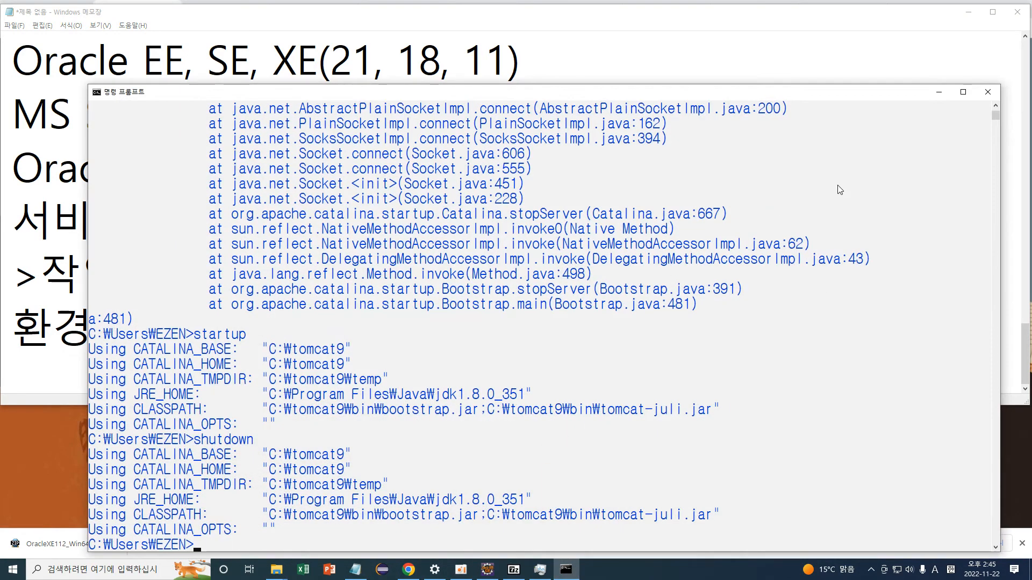
pyautogui.click(988, 92)
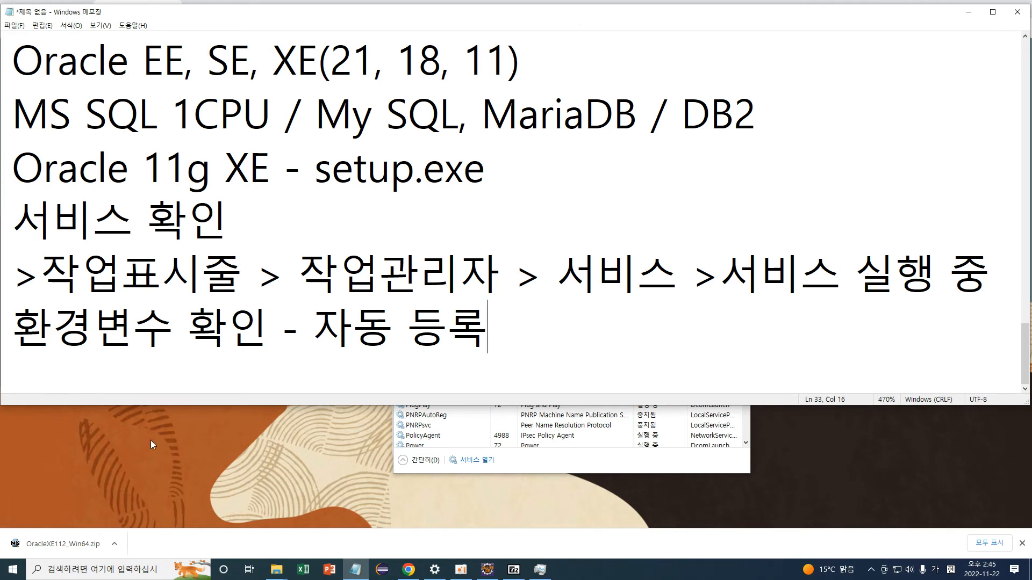
pyautogui.click(82, 570)
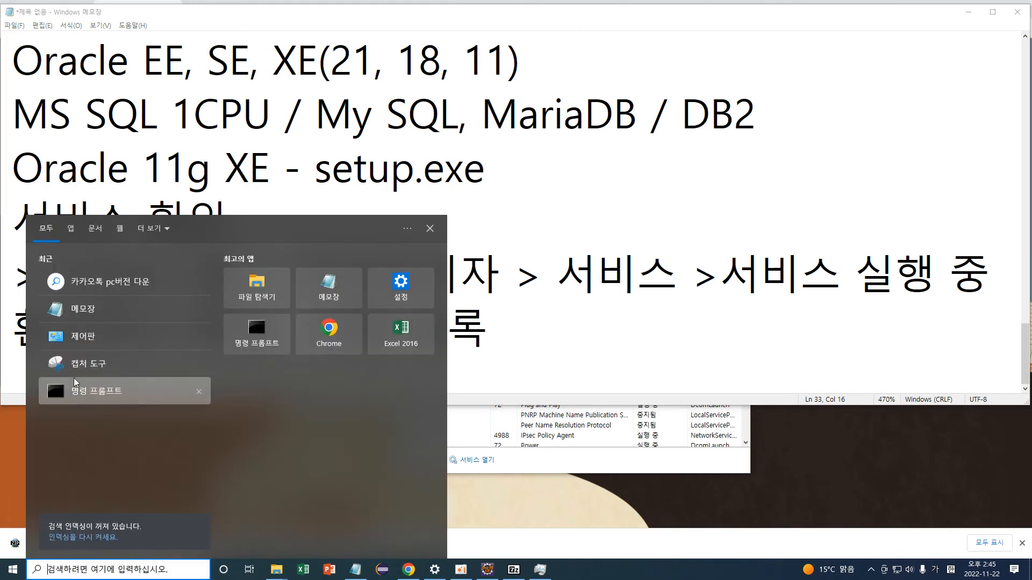
pyautogui.click(77, 391)
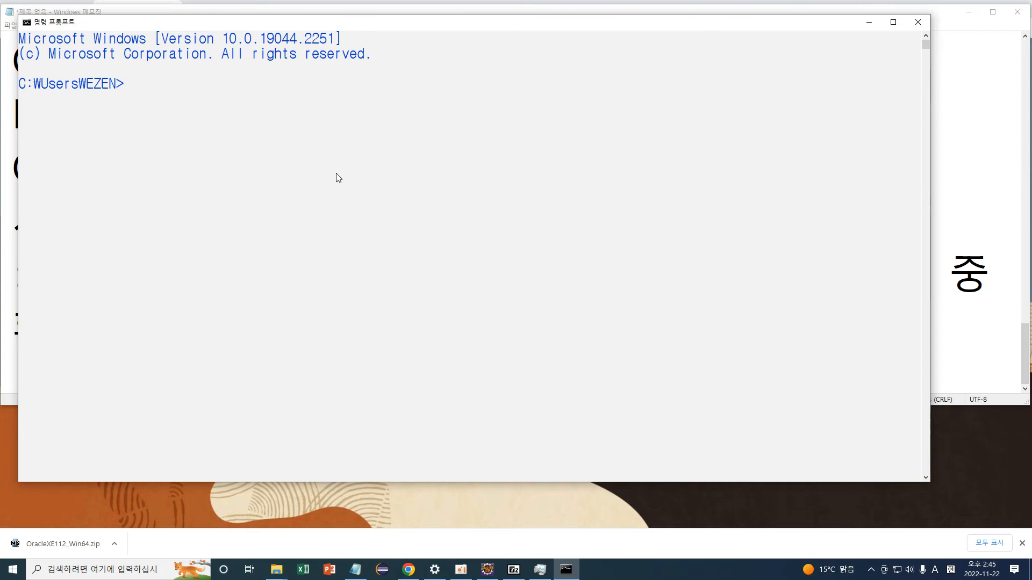
pyautogui.write('sql')
pyautogui.click(277, 570)
# Find sqlplus.exe in the Oracle server's bin folder, then return to the Command Prompt.
pyautogui.click(312, 516)
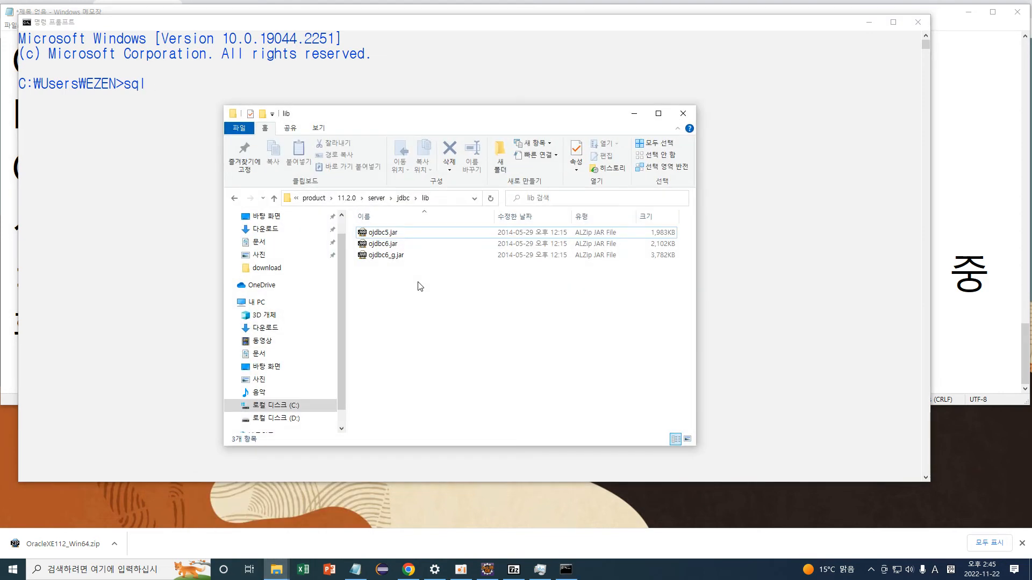
pyautogui.click(377, 197)
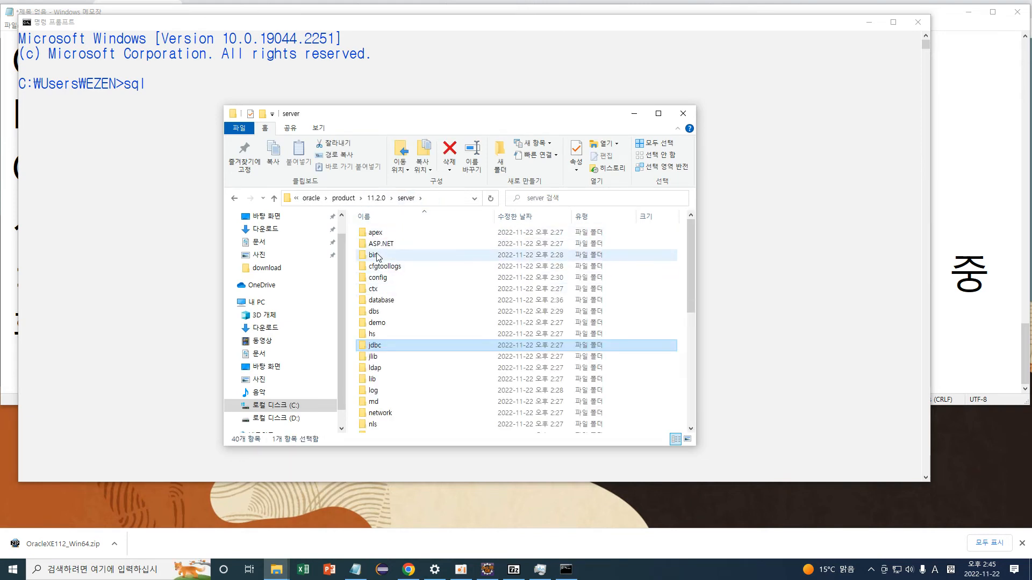
pyautogui.doubleClick(383, 257)
pyautogui.click(398, 268)
pyautogui.press('s')
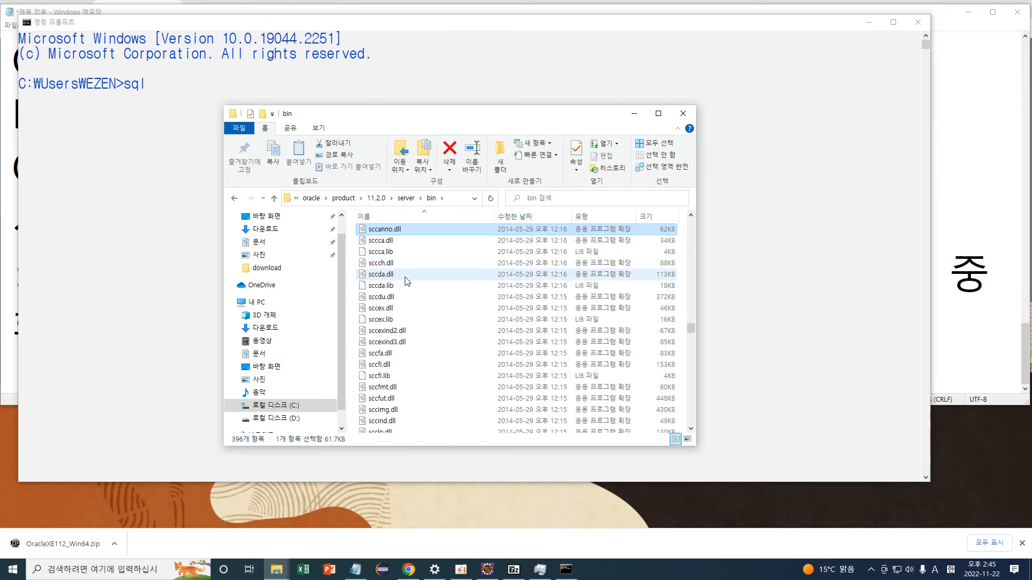
pyautogui.scroll(-5, 400, 301)
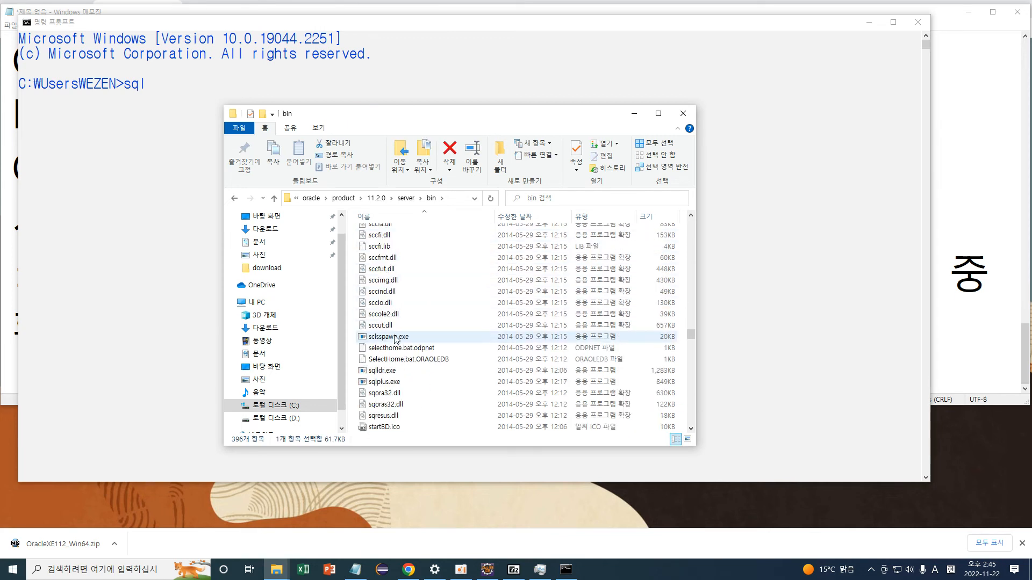
pyautogui.click(400, 348)
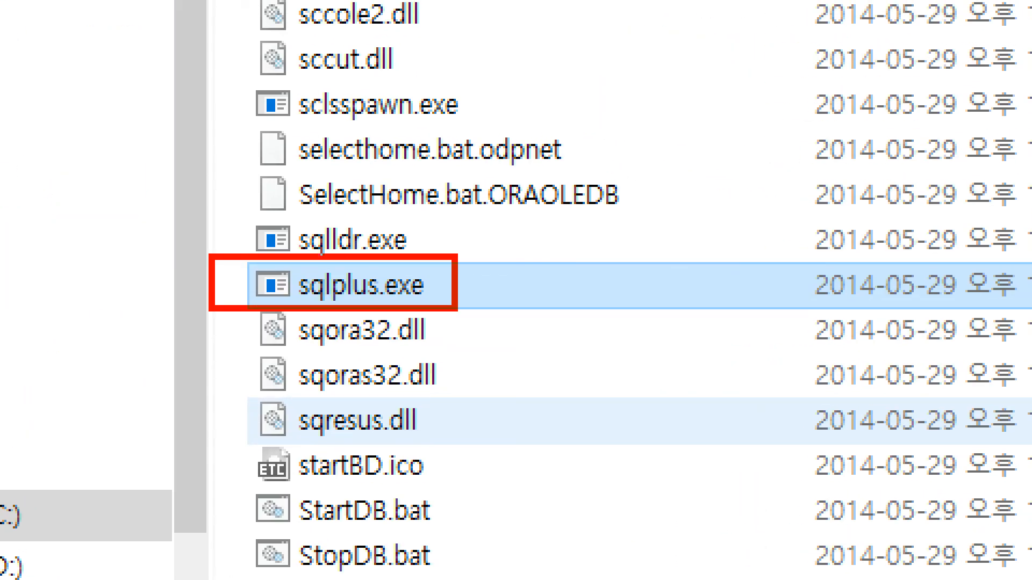
pyautogui.moveTo(515, 283)
pyautogui.mouseDown()
pyautogui.moveTo(522, 318)
pyautogui.moveTo(482, 315)
pyautogui.moveTo(480, 297)
pyautogui.mouseUp()
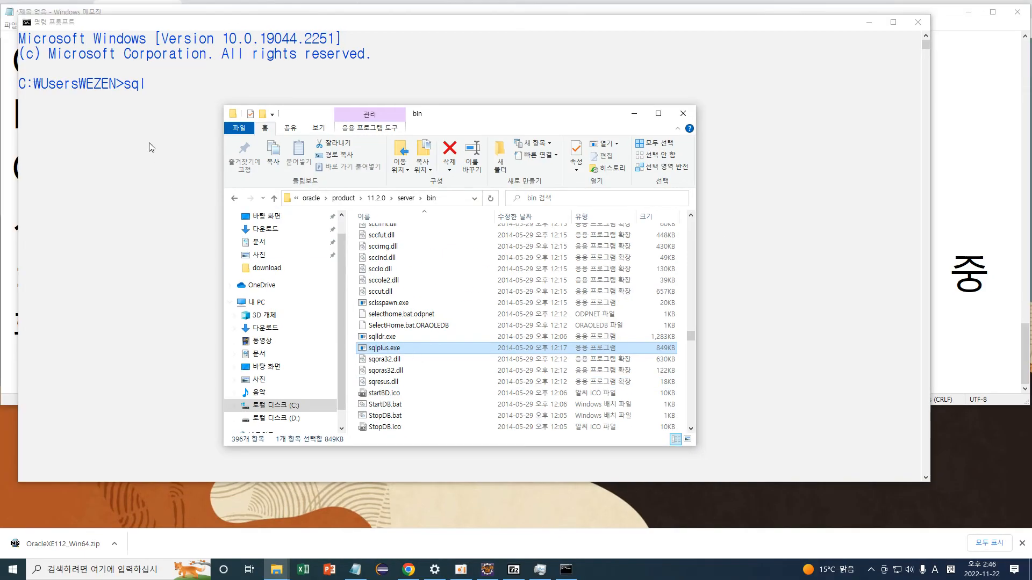
pyautogui.click(154, 93)
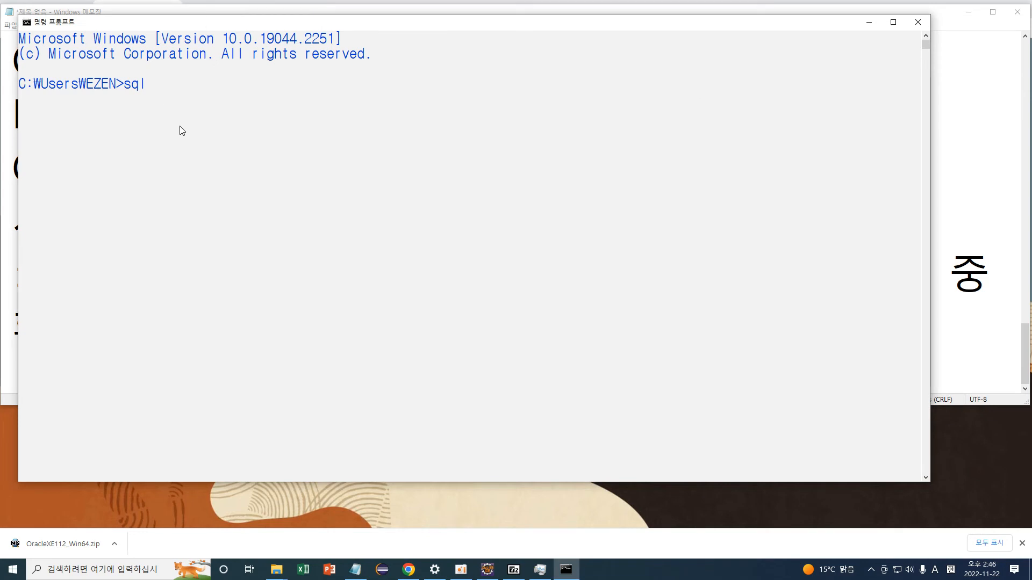
# Log into SQL*Plus with 'sqlplus sys/<password> as sysdba' and annotate the command's parts.
pyautogui.write('sqlplus s')
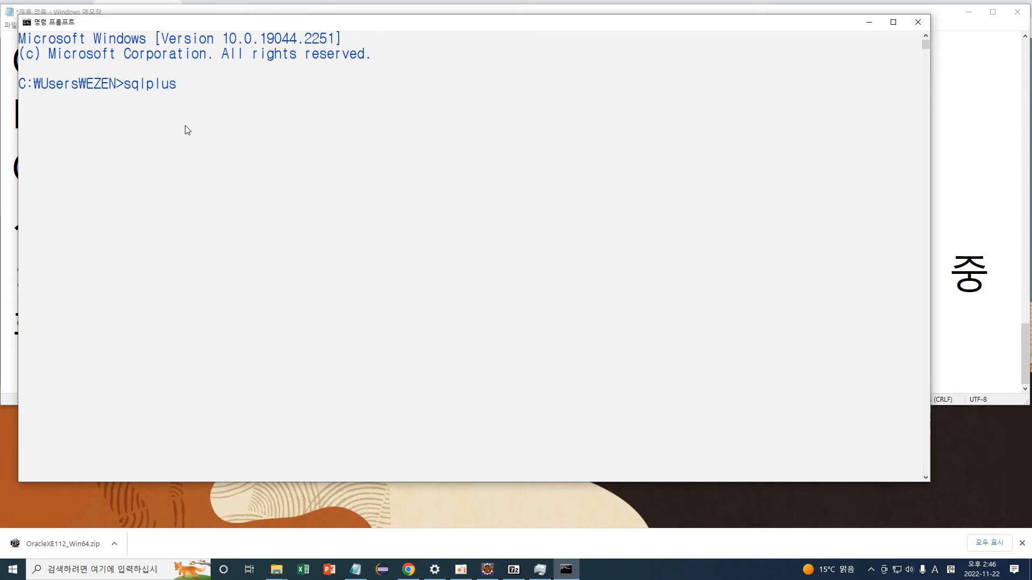
pyautogui.write(' sys/1234 as')
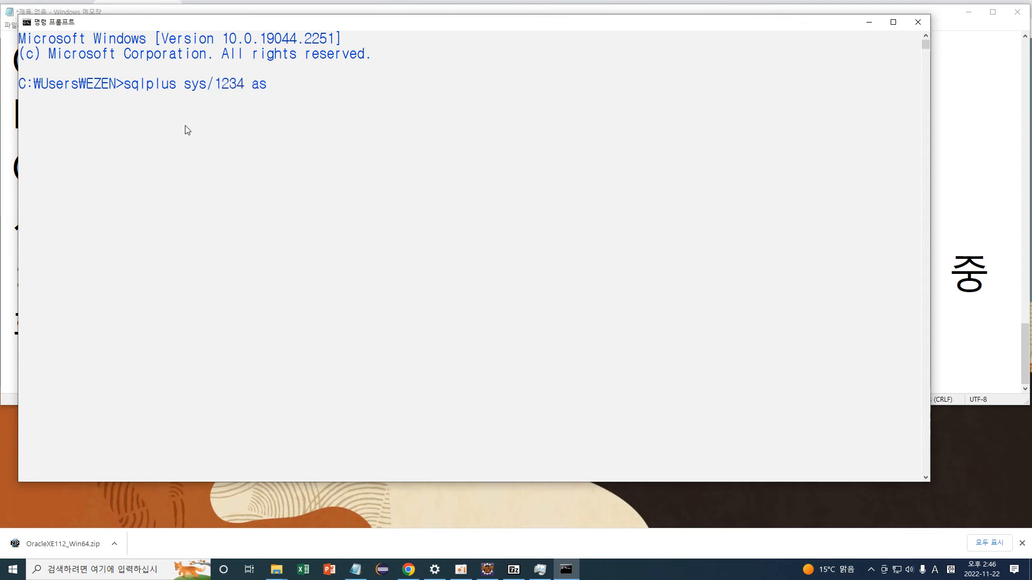
pyautogui.write(' sysdba')
pyautogui.press('Return')
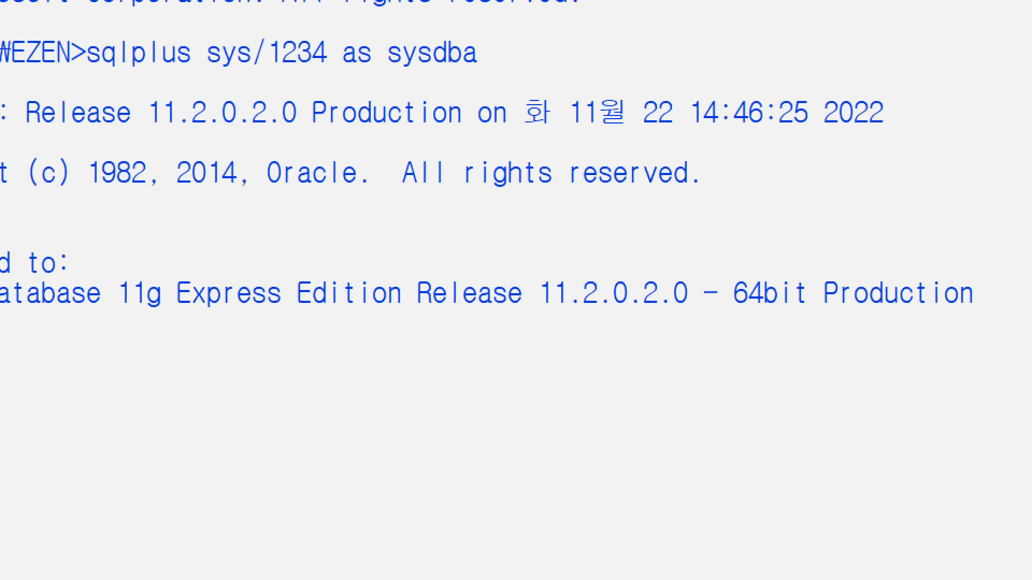
pyautogui.moveTo(237, 109)
pyautogui.mouseDown()
pyautogui.moveTo(313, 152)
pyautogui.moveTo(405, 141)
pyautogui.mouseUp()
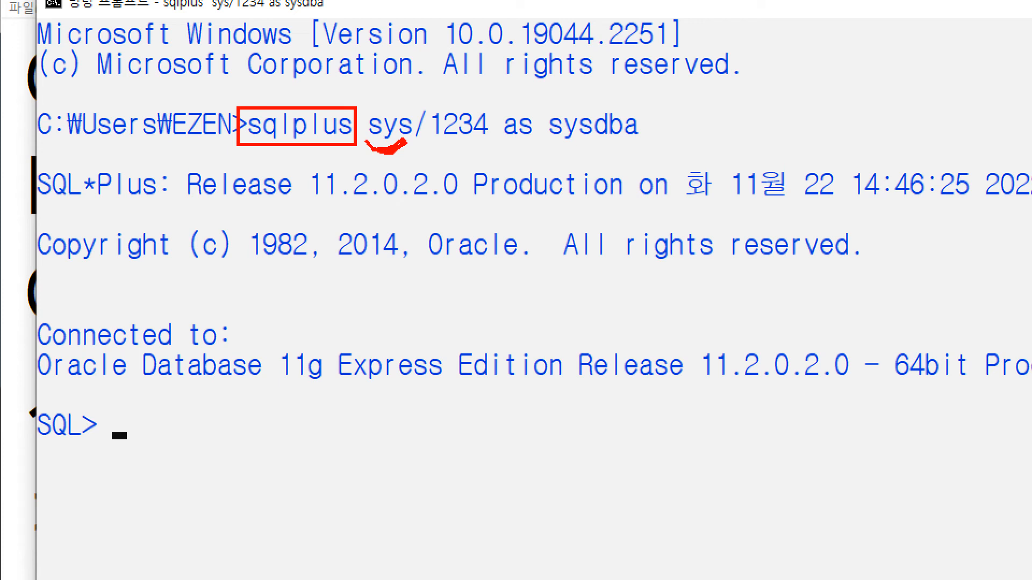
pyautogui.moveTo(436, 106)
pyautogui.mouseDown()
pyautogui.moveTo(465, 98)
pyautogui.moveTo(483, 109)
pyautogui.moveTo(449, 102)
pyautogui.mouseUp()
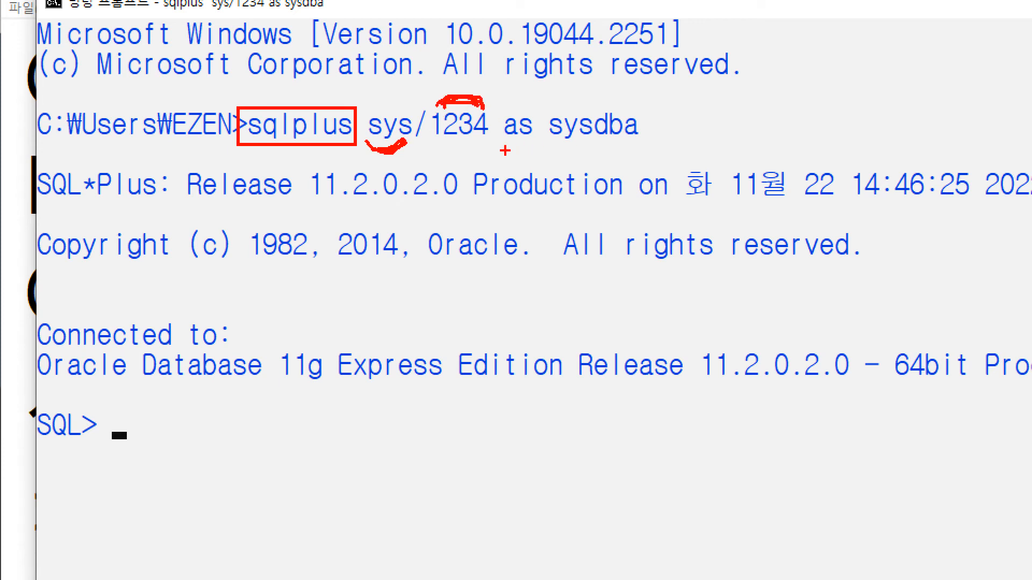
pyautogui.moveTo(545, 144)
pyautogui.mouseDown()
pyautogui.moveTo(584, 160)
pyautogui.moveTo(637, 145)
pyautogui.moveTo(531, 142)
pyautogui.moveTo(536, 114)
pyautogui.moveTo(506, 146)
pyautogui.mouseUp()
pyautogui.moveTo(536, 111)
pyautogui.mouseDown()
pyautogui.moveTo(539, 154)
pyautogui.moveTo(645, 147)
pyautogui.moveTo(575, 151)
pyautogui.mouseUp()
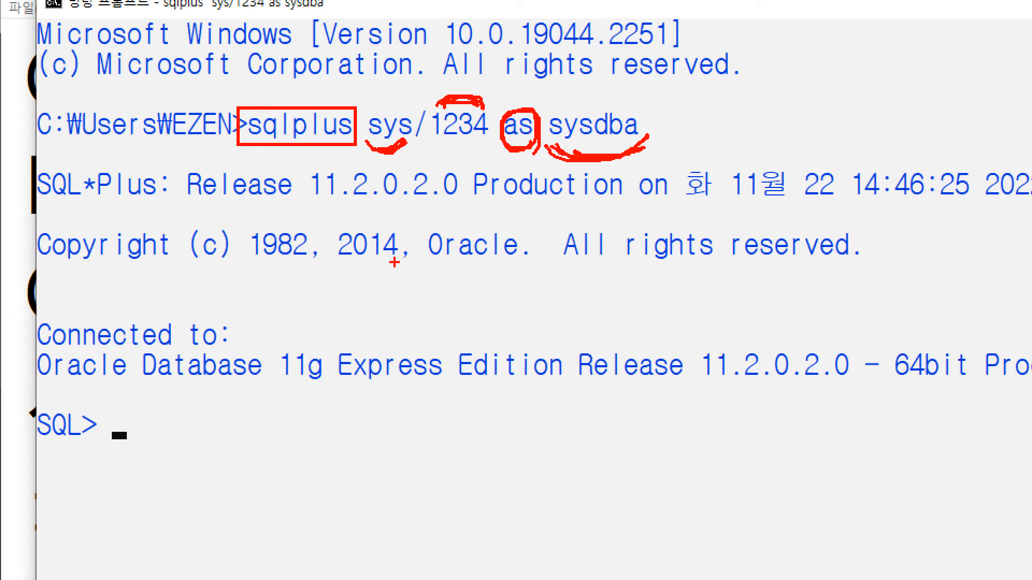
# Point out the SQL> prompt and connection message, clear the annotations, and switch to Chrome.
pyautogui.moveTo(113, 444)
pyautogui.mouseDown()
pyautogui.moveTo(45, 451)
pyautogui.moveTo(39, 421)
pyautogui.moveTo(86, 397)
pyautogui.moveTo(127, 454)
pyautogui.mouseUp()
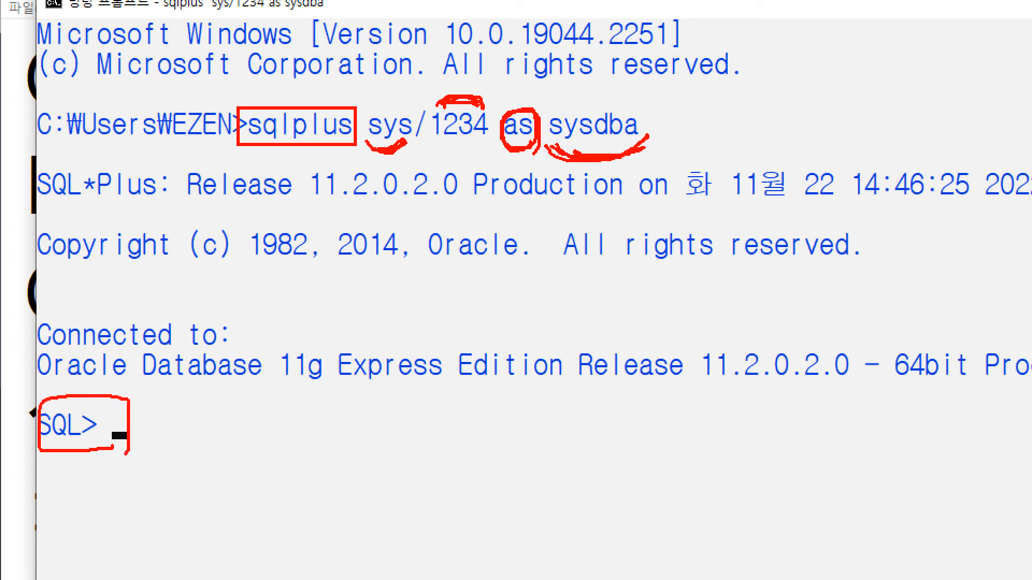
pyautogui.moveTo(154, 225)
pyautogui.mouseDown()
pyautogui.moveTo(132, 368)
pyautogui.moveTo(138, 363)
pyautogui.mouseUp()
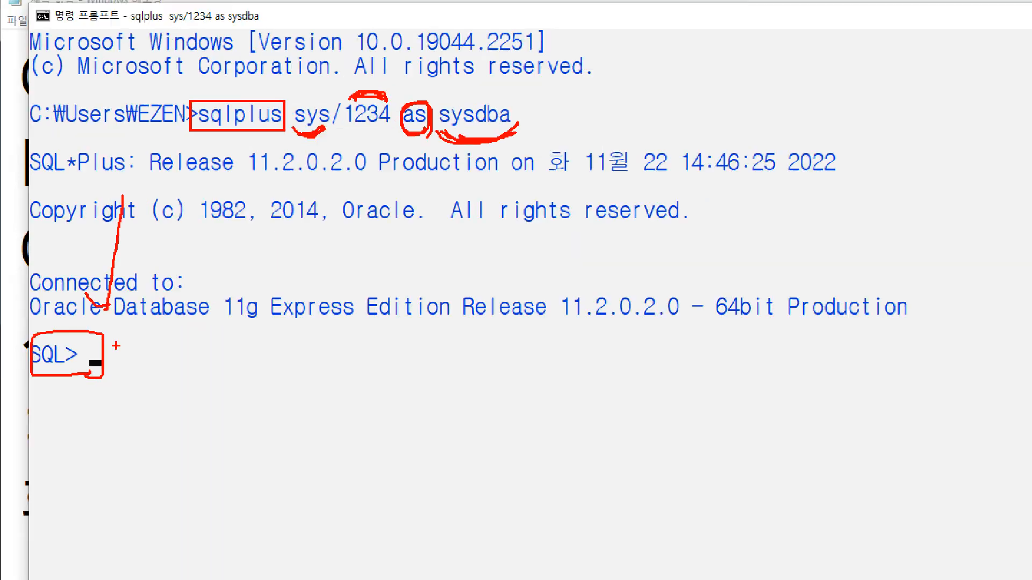
pyautogui.press('Escape')
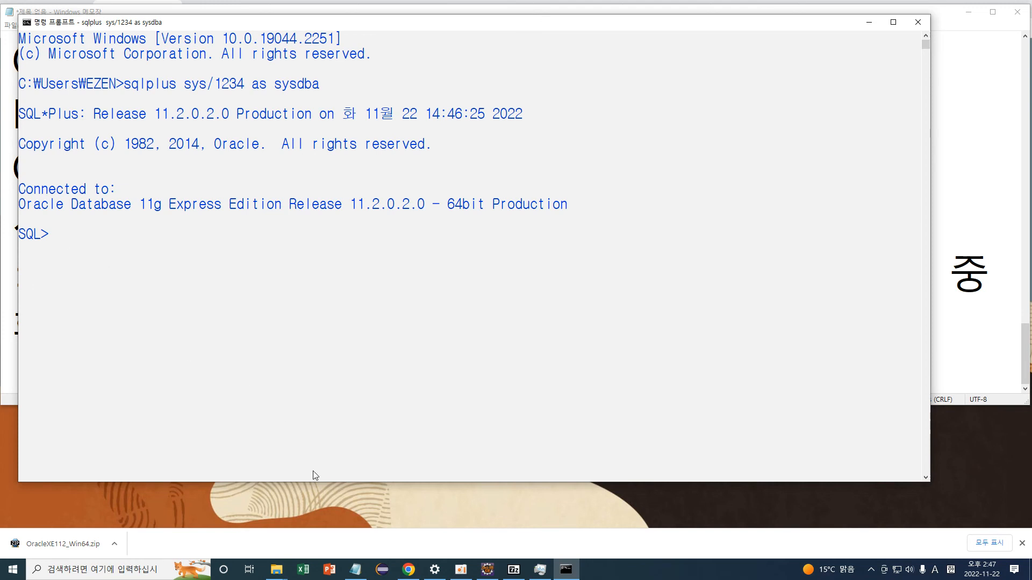
pyautogui.click(408, 570)
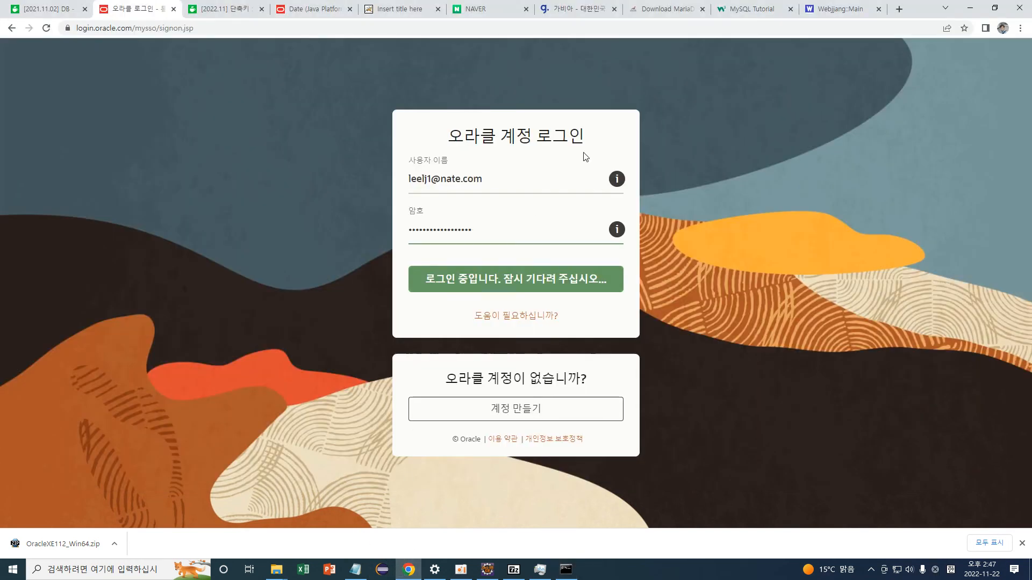
# Google 'oracle table 확인' in a new tab.
pyautogui.click(899, 8)
pyautogui.click(431, 230)
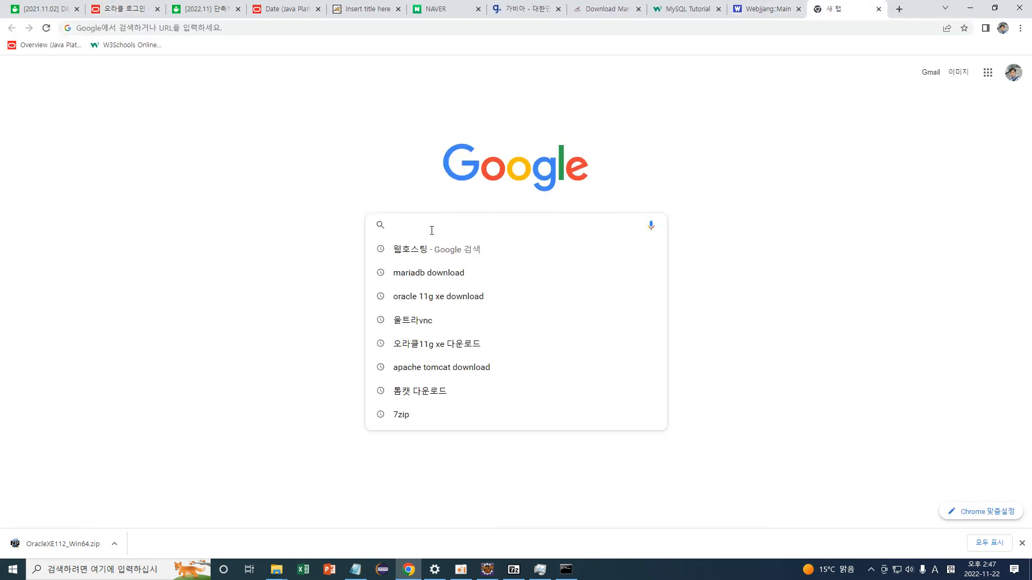
pyautogui.write('orace')
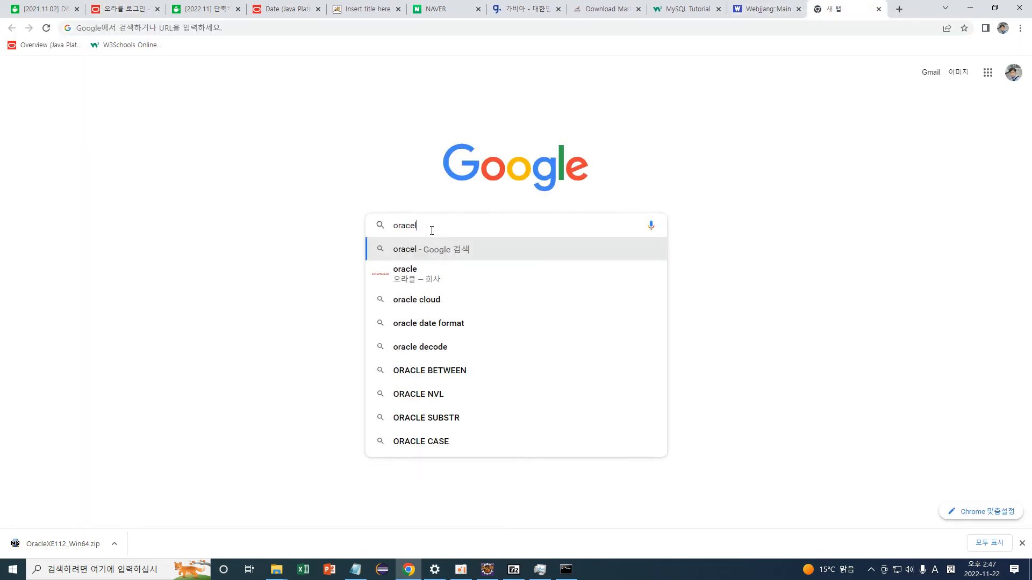
pyautogui.press('BackSpace')
pyautogui.write('le t')
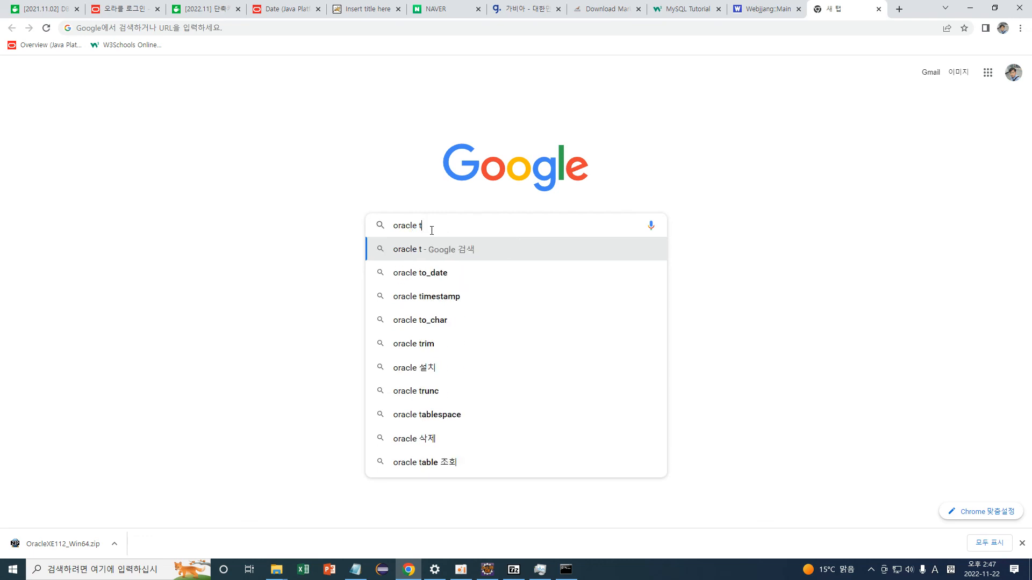
pyautogui.write('able')
pyautogui.press('Hangul')
pyautogui.write('화')
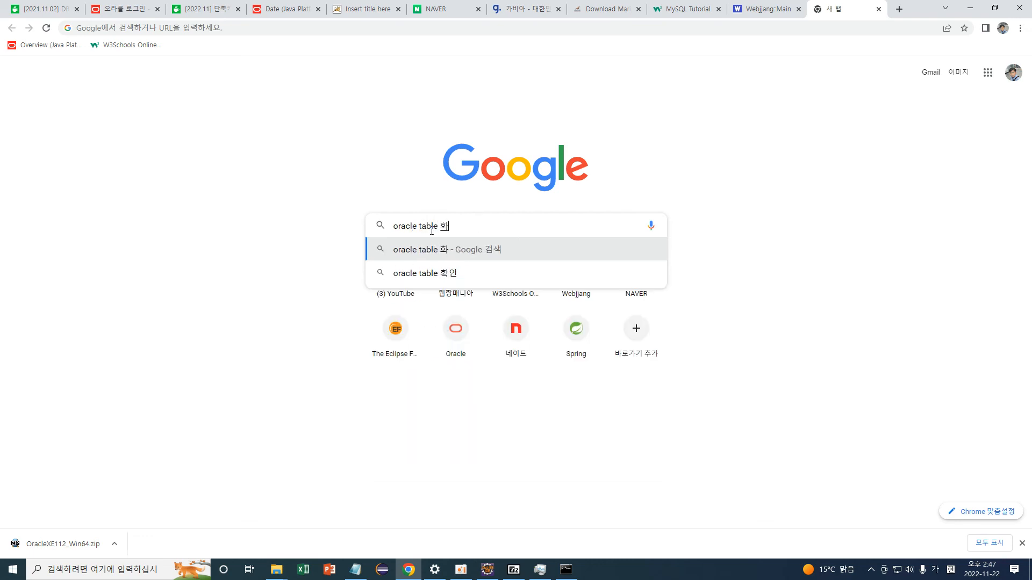
pyautogui.write('ㄱ인')
pyautogui.press('Return')
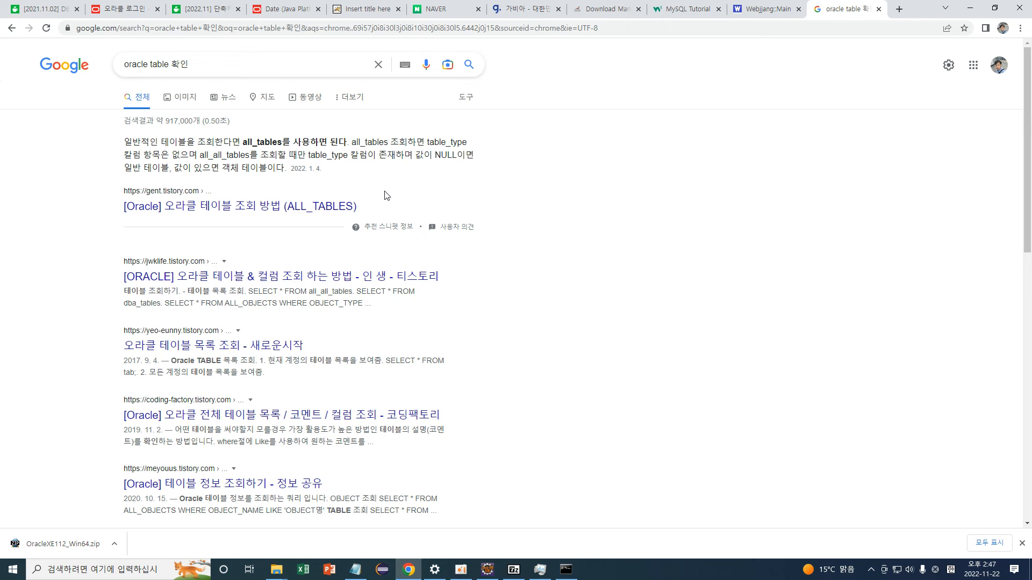
# Open the ALL_TABLES article, highlight all_tables, and move the SQL*Plus console to the right.
pyautogui.scroll(-1, 385, 195)
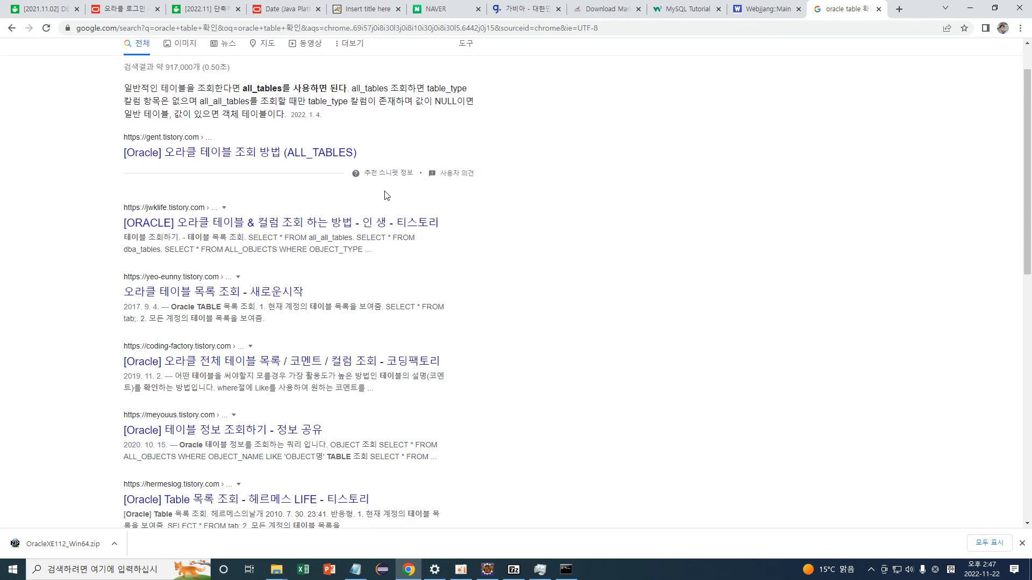
pyautogui.click(304, 154)
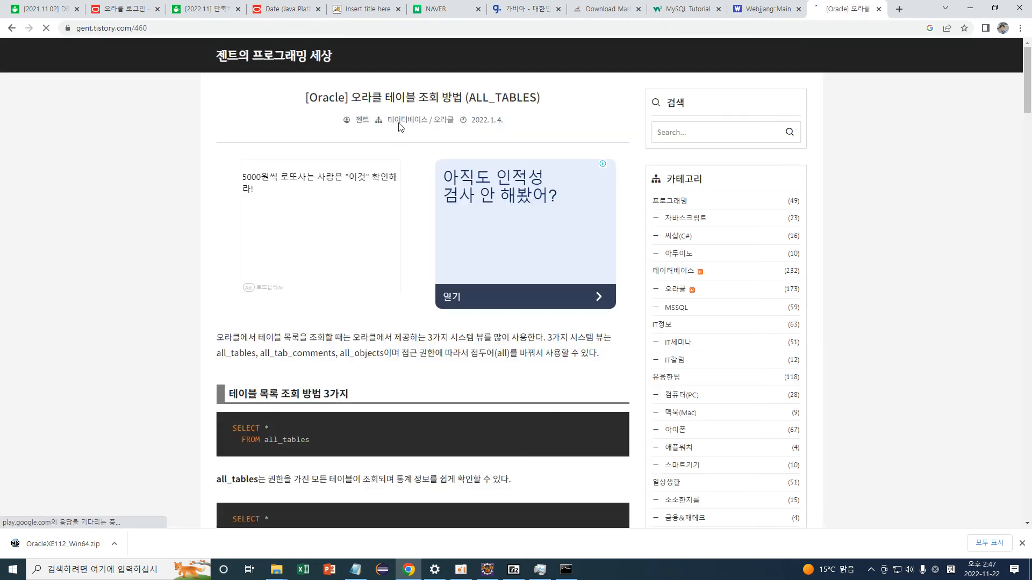
pyautogui.scroll(-5, 352, 195)
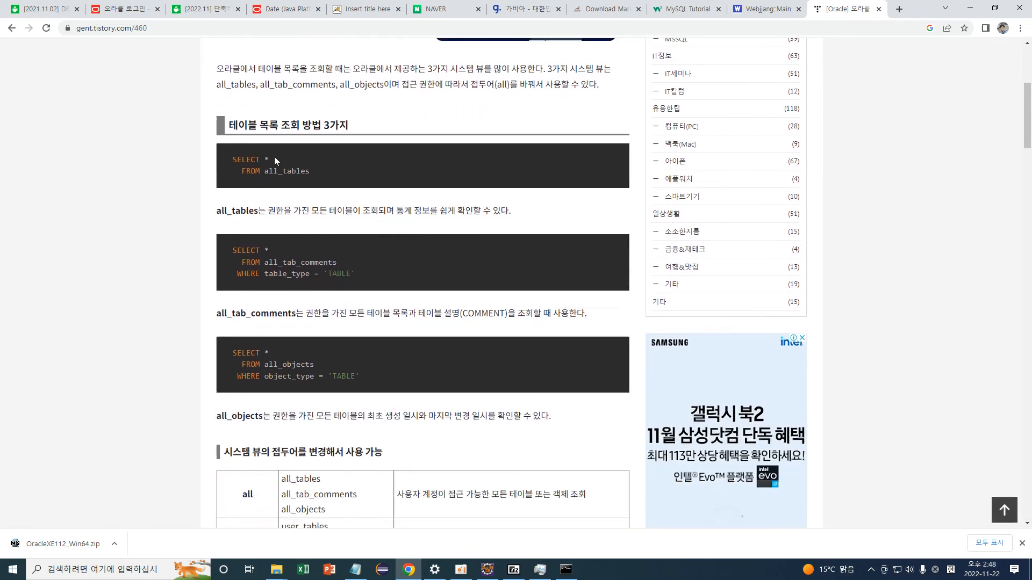
pyautogui.moveTo(262, 171); pyautogui.dragTo(334, 176)
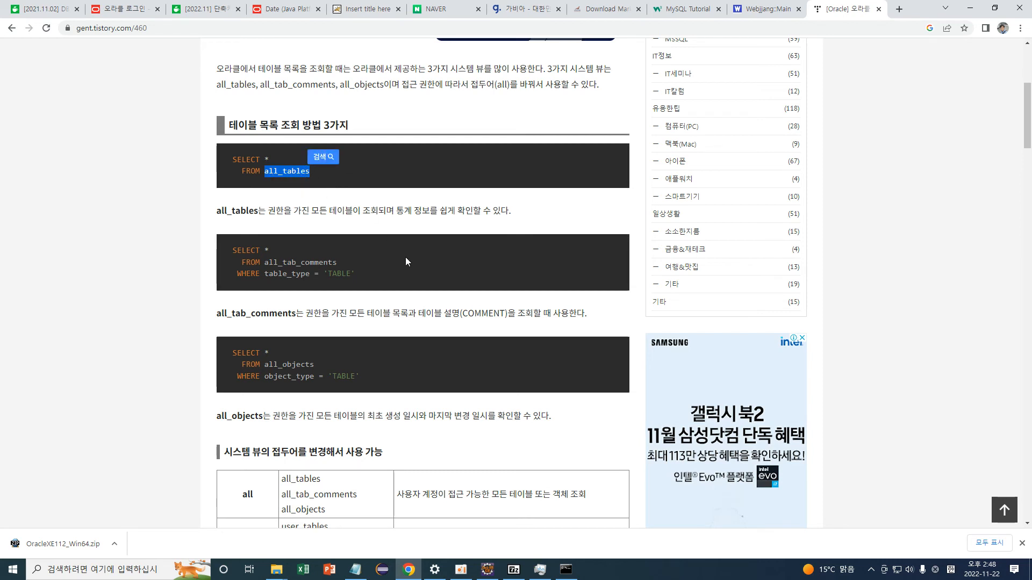
pyautogui.moveTo(566, 570)
pyautogui.click(560, 484)
pyautogui.moveTo(411, 27); pyautogui.dragTo(845, 89)
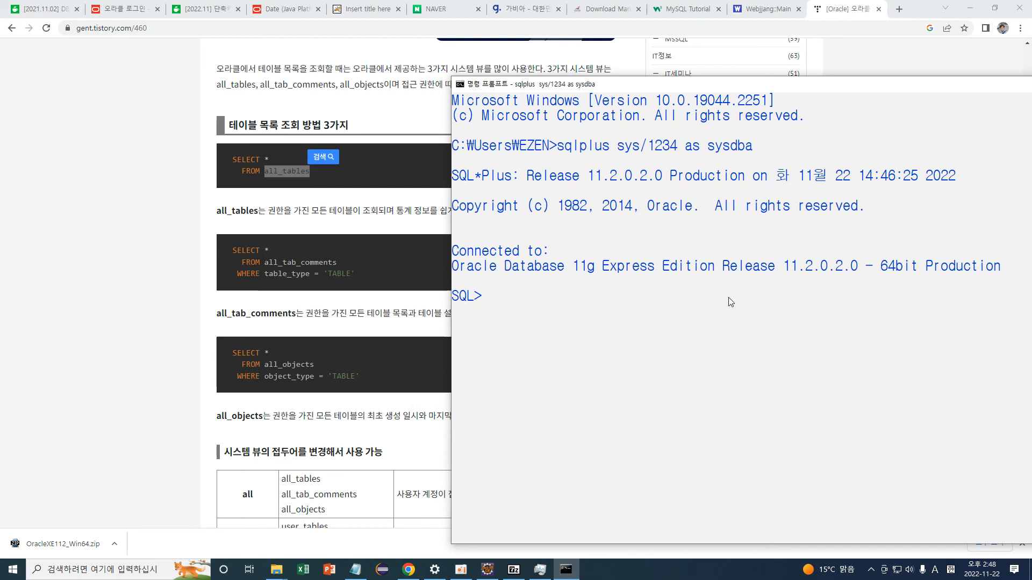
# Run 'select * from all_tables;' in SQL*Plus and reposition the console window.
pyautogui.write('select * from')
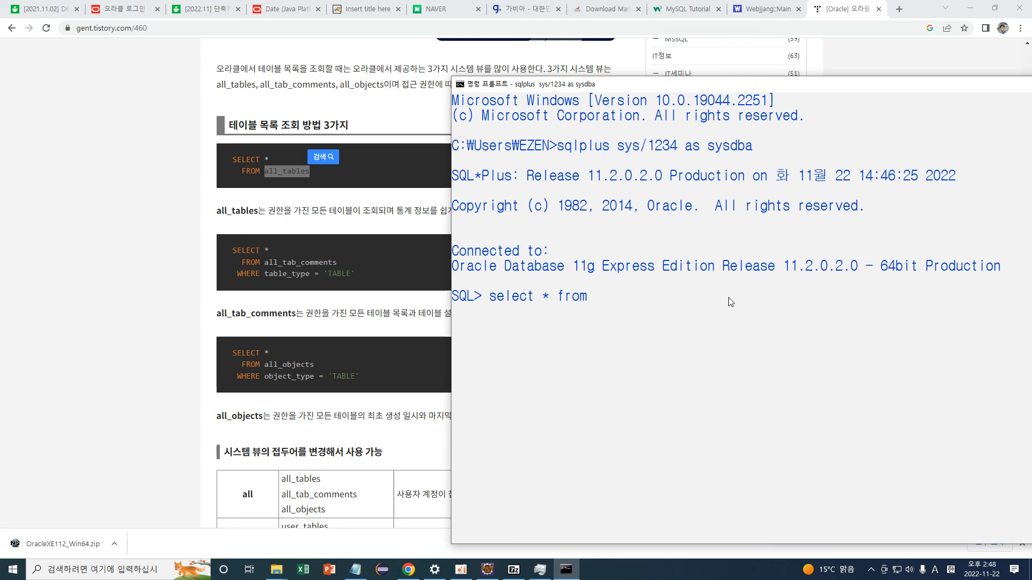
pyautogui.write('all_tables;')
pyautogui.press('Return')
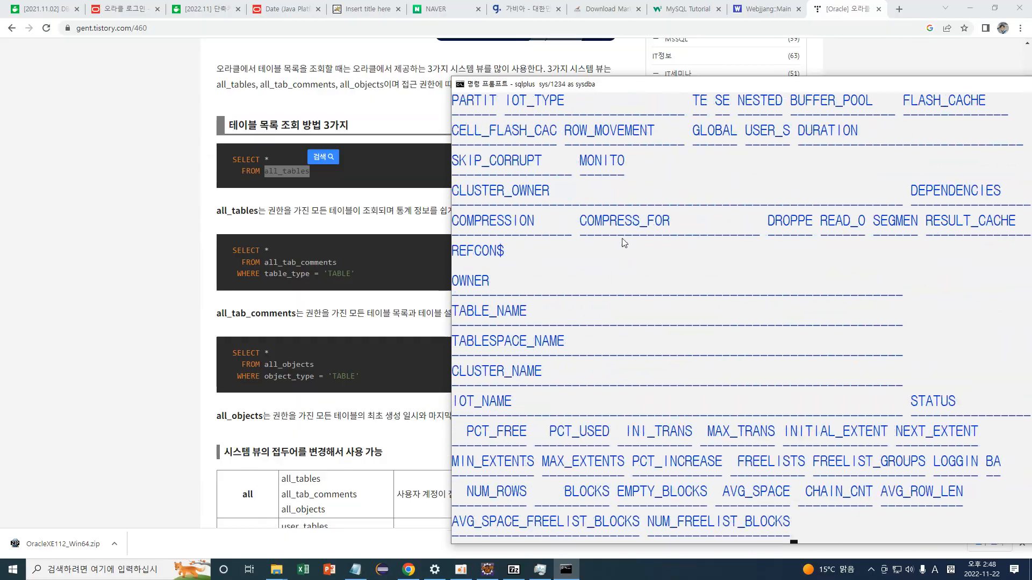
pyautogui.moveTo(686, 89); pyautogui.dragTo(350, 50)
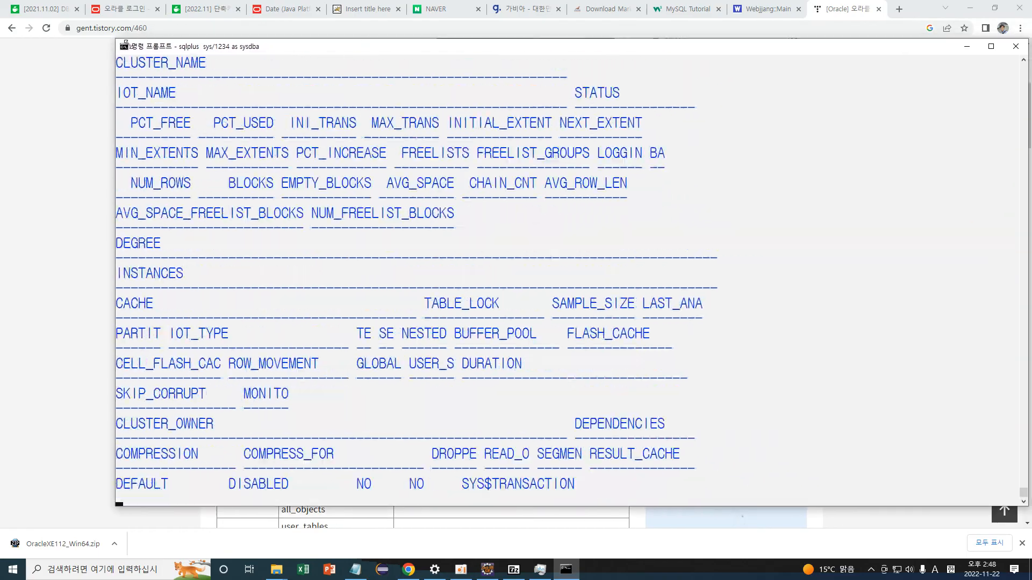
pyautogui.moveTo(113, 37); pyautogui.dragTo(258, 55)
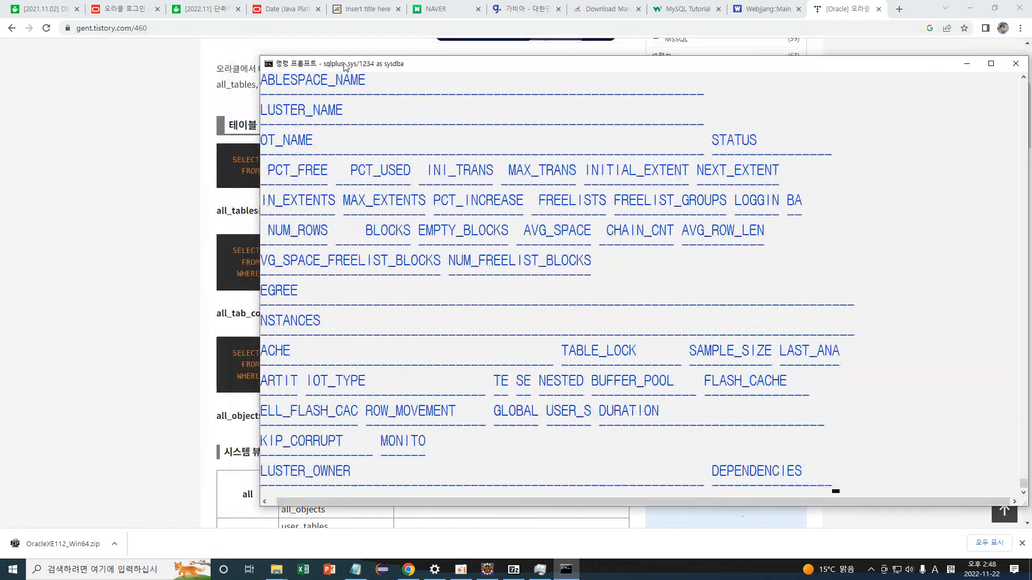
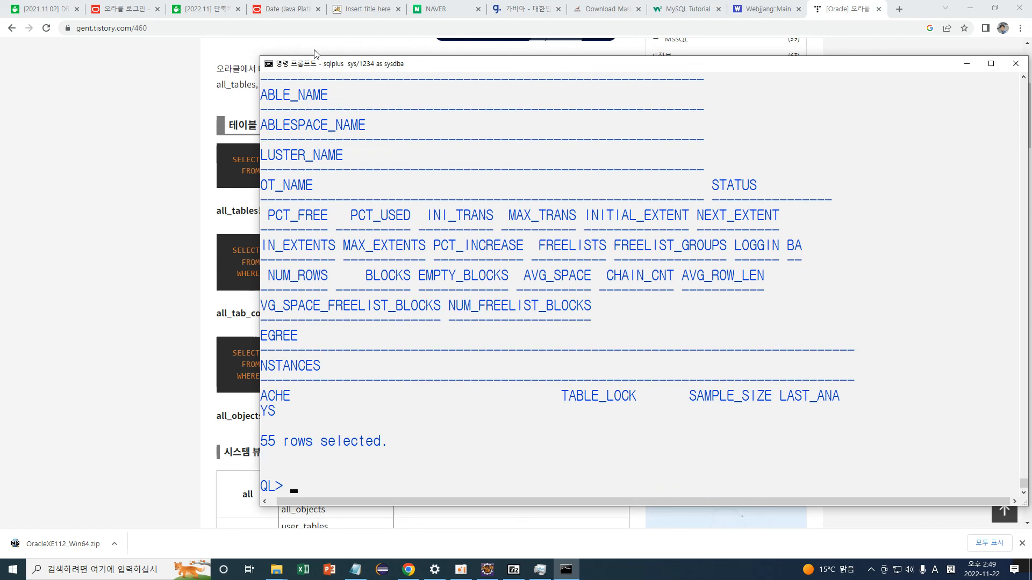
# Position the SQL*Plus console over the web page so the all_tables headings and '255 rows selected' show in full.
pyautogui.scroll(-2, 308, 46)
pyautogui.scroll(2, 345, 275)
pyautogui.scroll(-1, 384, 256)
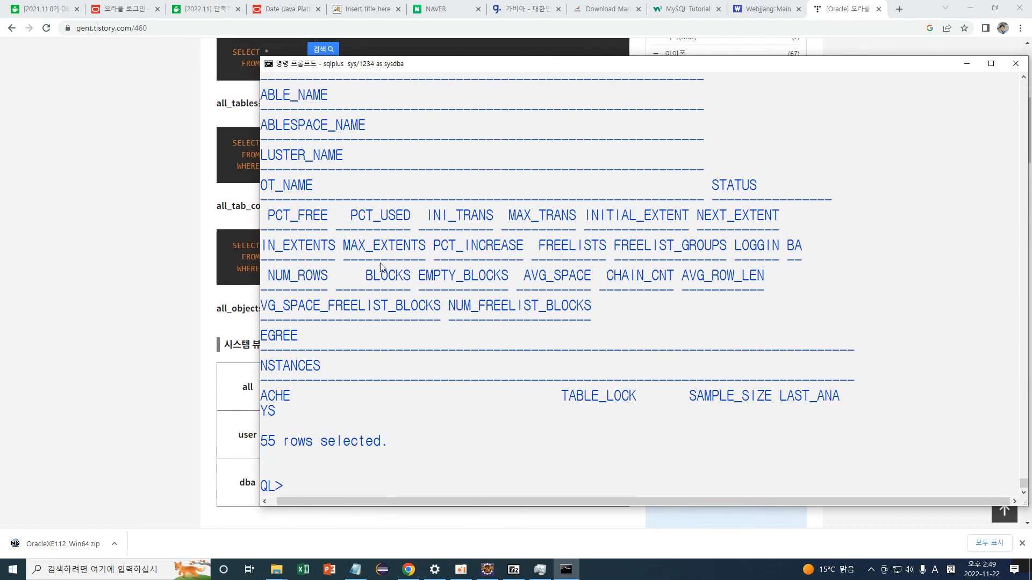
pyautogui.moveTo(824, 65); pyautogui.dragTo(781, 84)
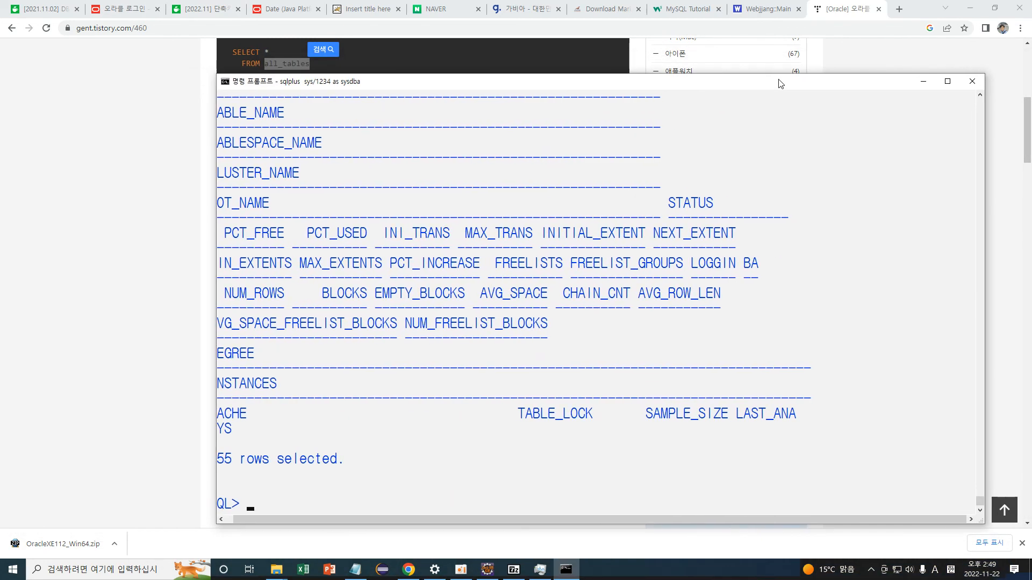
pyautogui.moveTo(662, 515); pyautogui.dragTo(491, 404)
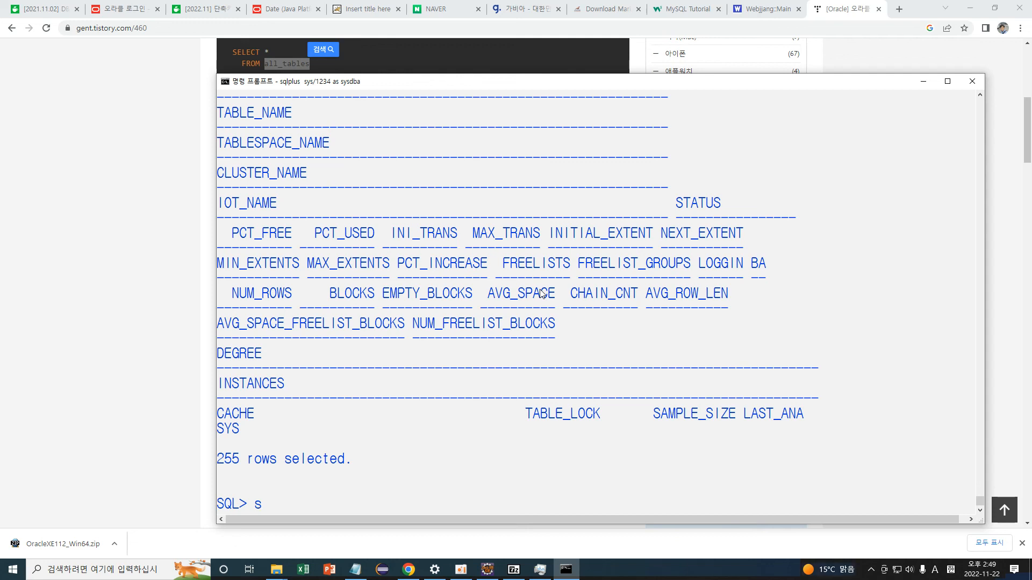
# Run 'select sysdate from dual;' in SQL*Plus and mark the returned SYSDATE lines.
pyautogui.write('ct sysdate f')
pyautogui.write('rom dual')
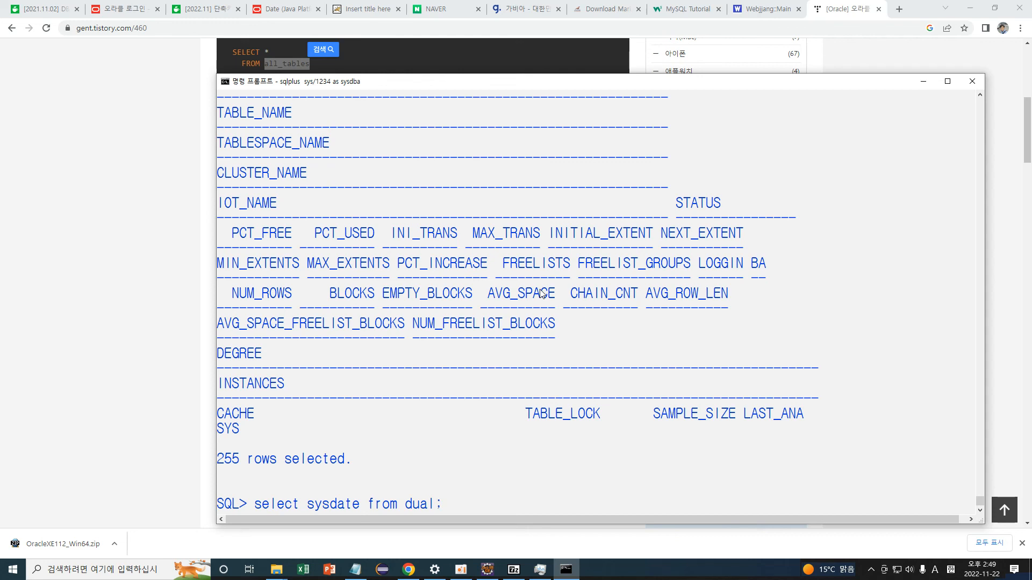
pyautogui.write(';')
pyautogui.press('Return')
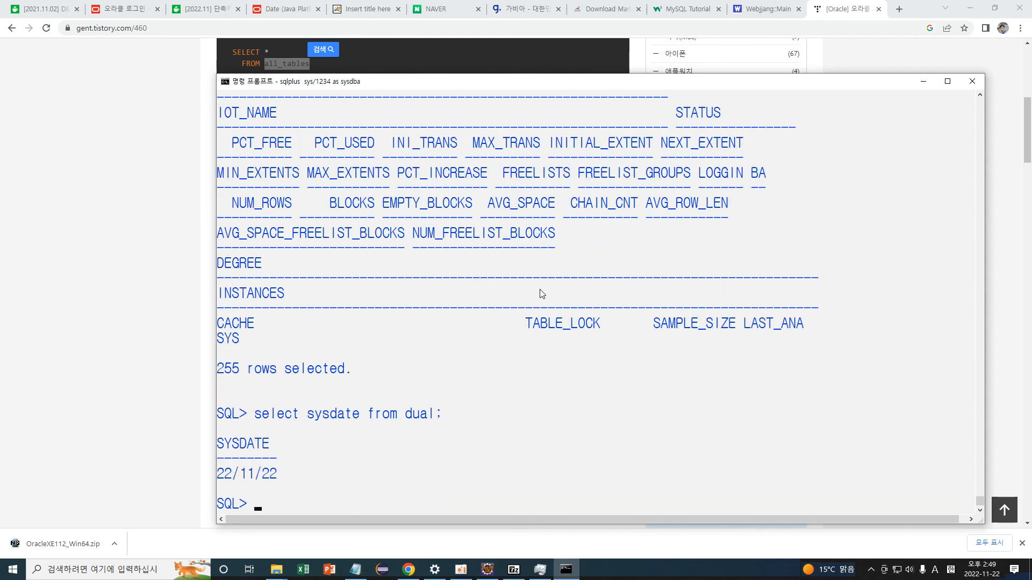
pyautogui.moveTo(293, 475); pyautogui.dragTo(364, 422)
# Point out the select, sysdate, from and dual parts of the query.
pyautogui.click(273, 419)
pyautogui.click(257, 413)
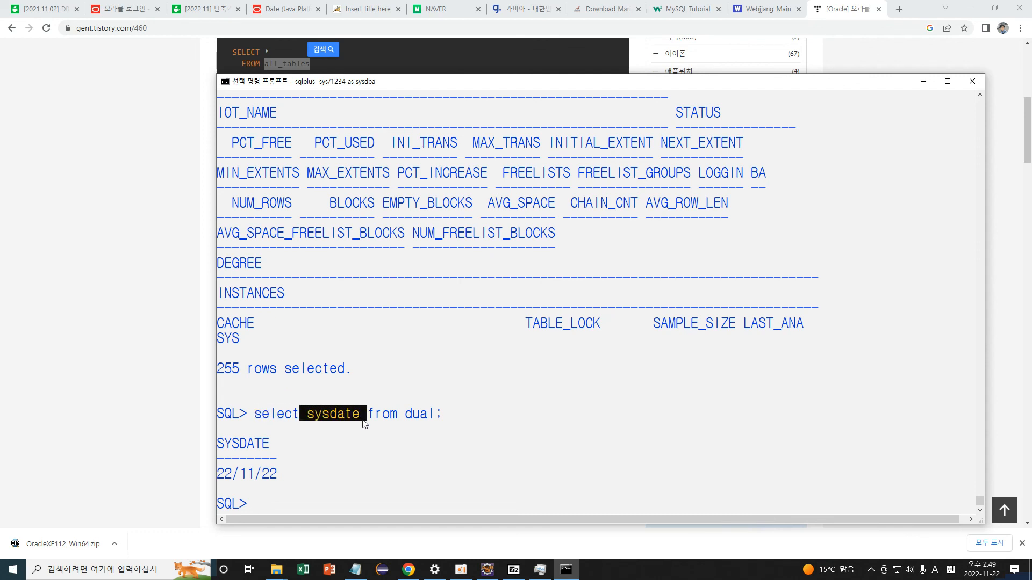
pyautogui.click(332, 415)
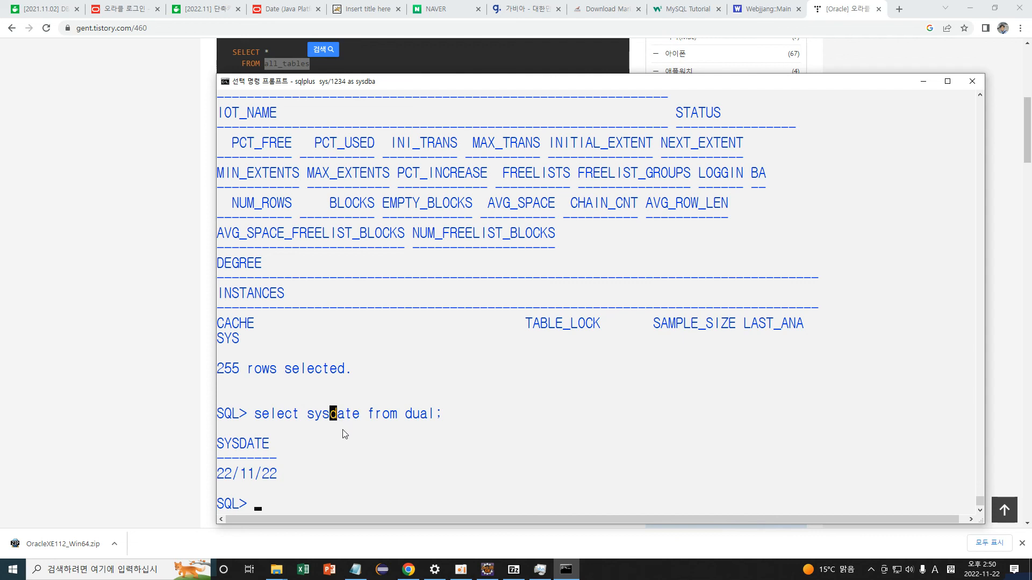
pyautogui.click(372, 417)
pyautogui.moveTo(382, 418); pyautogui.dragTo(435, 421)
pyautogui.click(401, 417)
pyautogui.click(408, 417)
# Highlight the returned date 22/11/22, then exit SQL*Plus.
pyautogui.click(410, 417)
pyautogui.click(403, 426)
pyautogui.click(454, 417)
pyautogui.moveTo(228, 441); pyautogui.dragTo(281, 474)
pyautogui.click(290, 471)
pyautogui.write('exit')
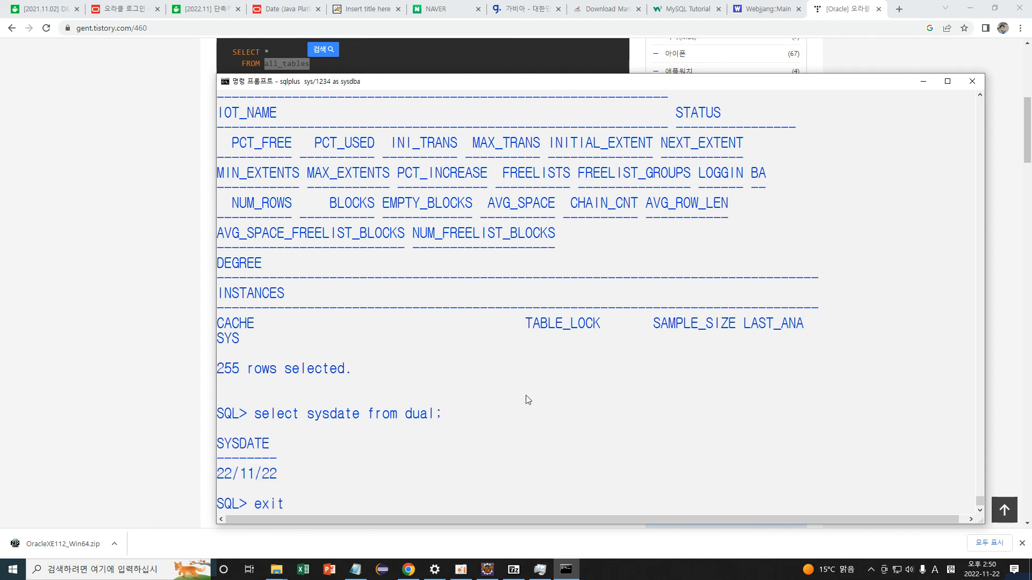
pyautogui.press('Return')
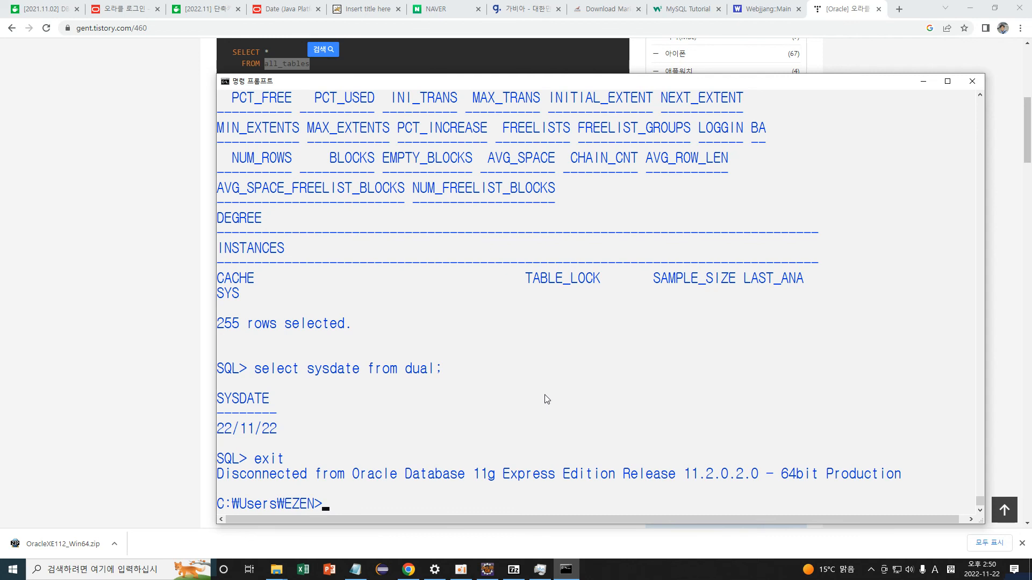